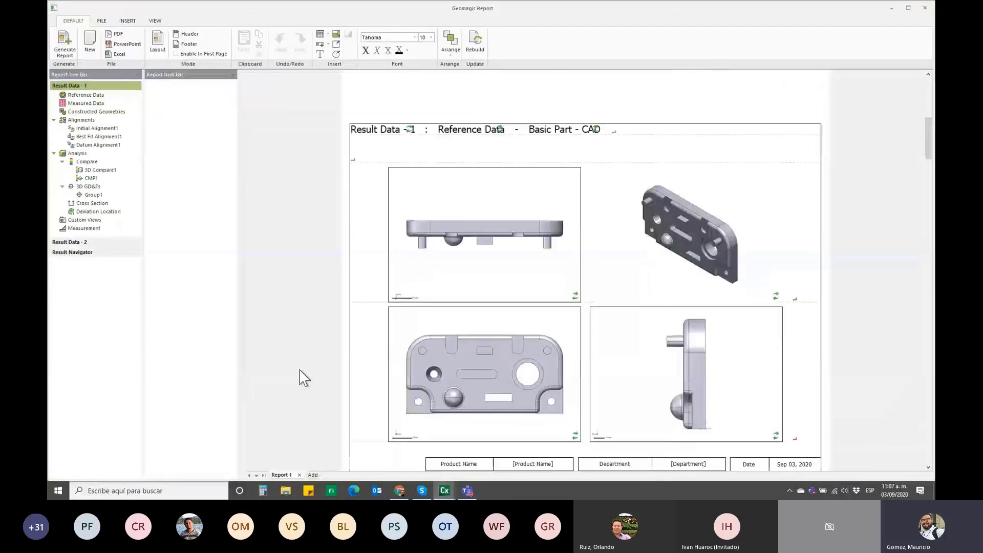
scroll(305, 378, down, 1)
scroll(303, 314, up, 1)
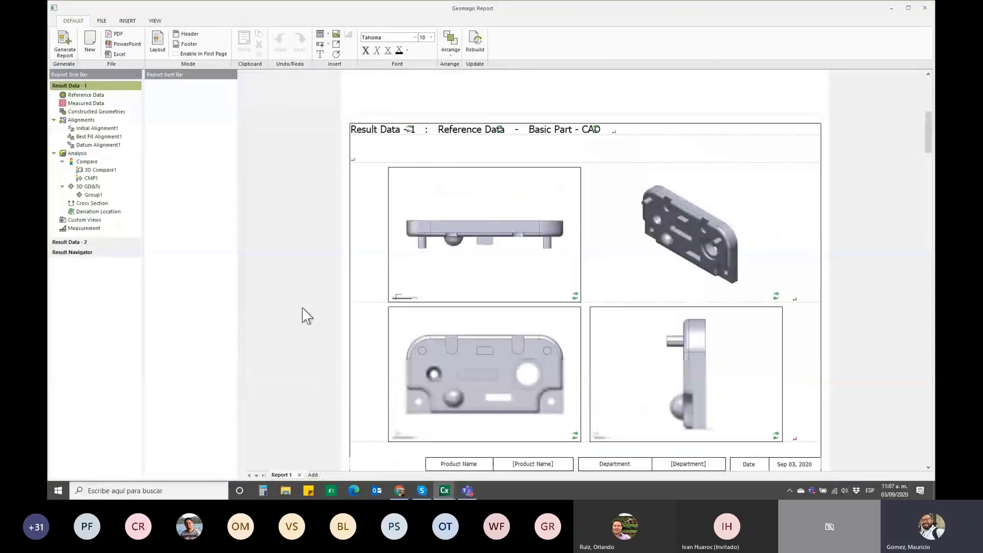
scroll(305, 315, up, 5)
scroll(307, 316, down, 6)
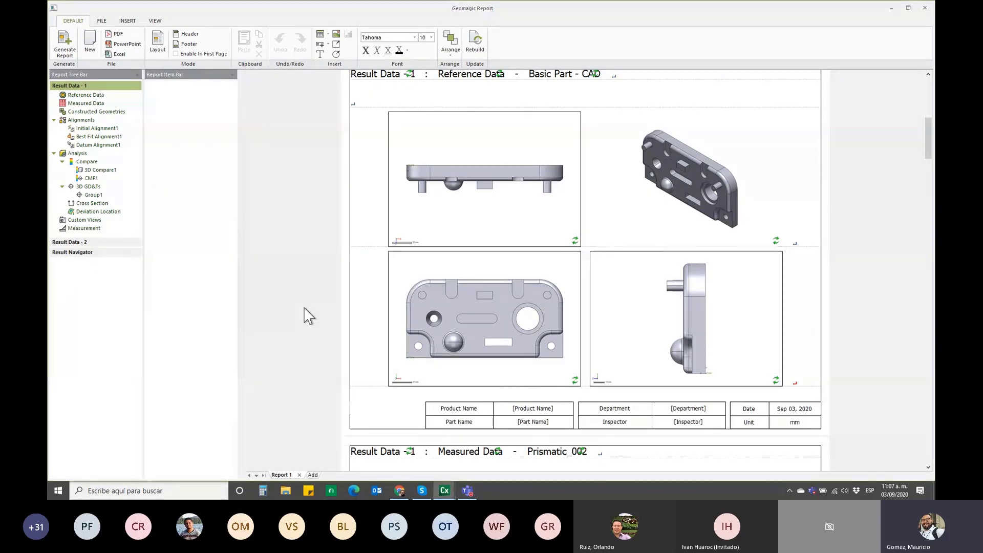
scroll(307, 316, down, 5)
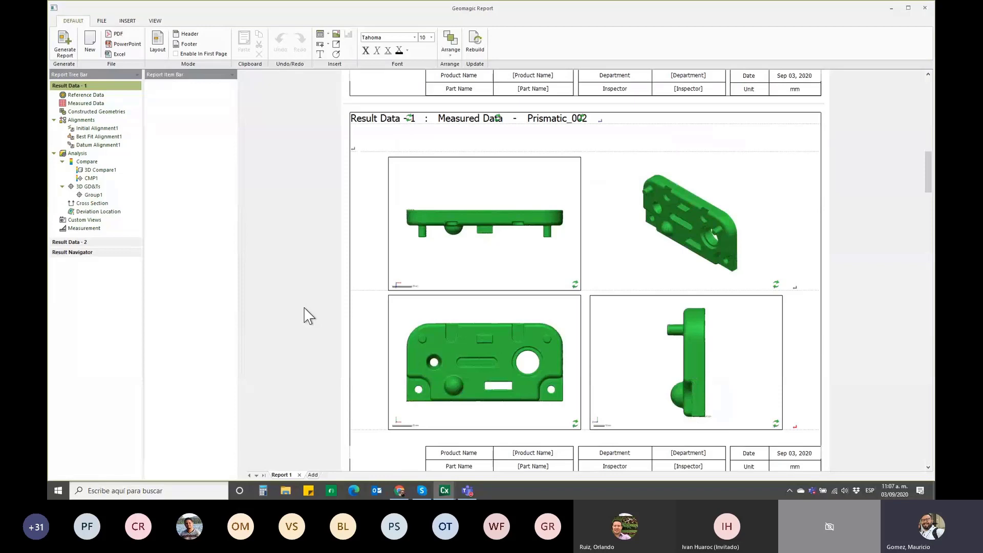
scroll(308, 316, down, 5)
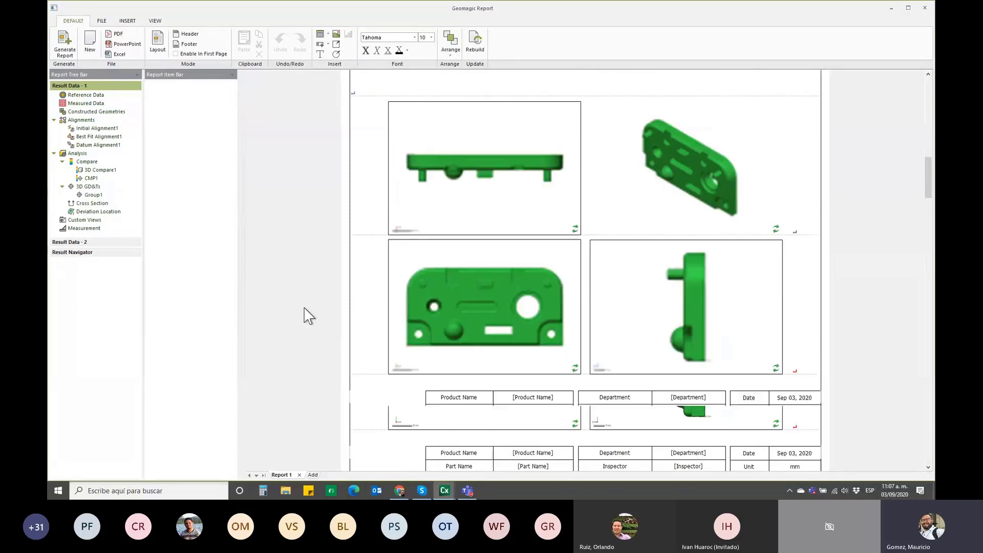
scroll(307, 316, down, 2)
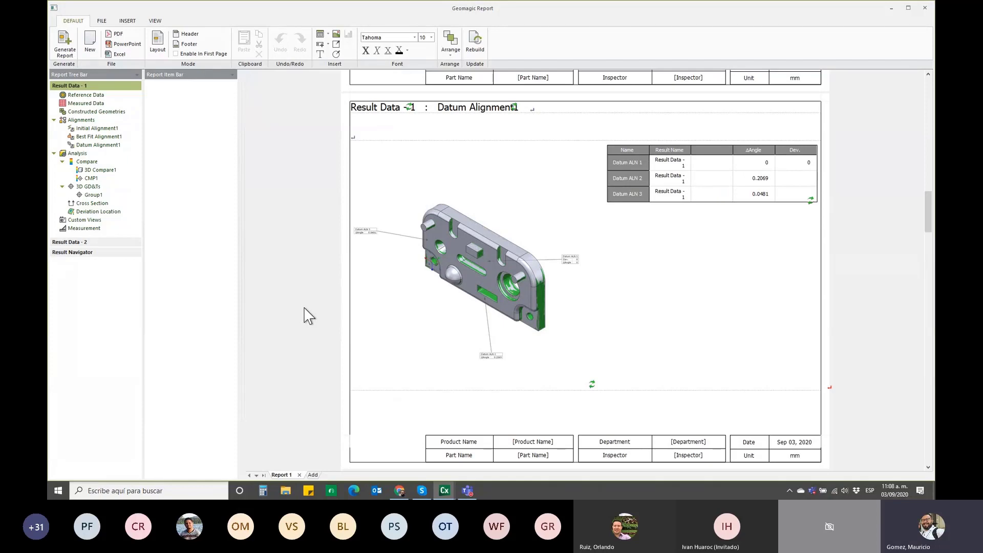
scroll(307, 316, down, 5)
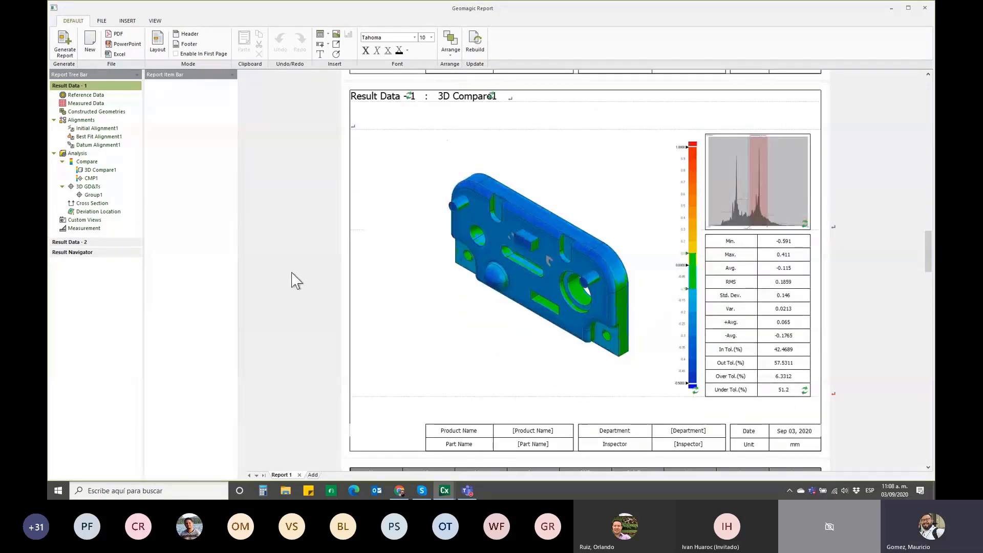
scroll(296, 281, down, 5)
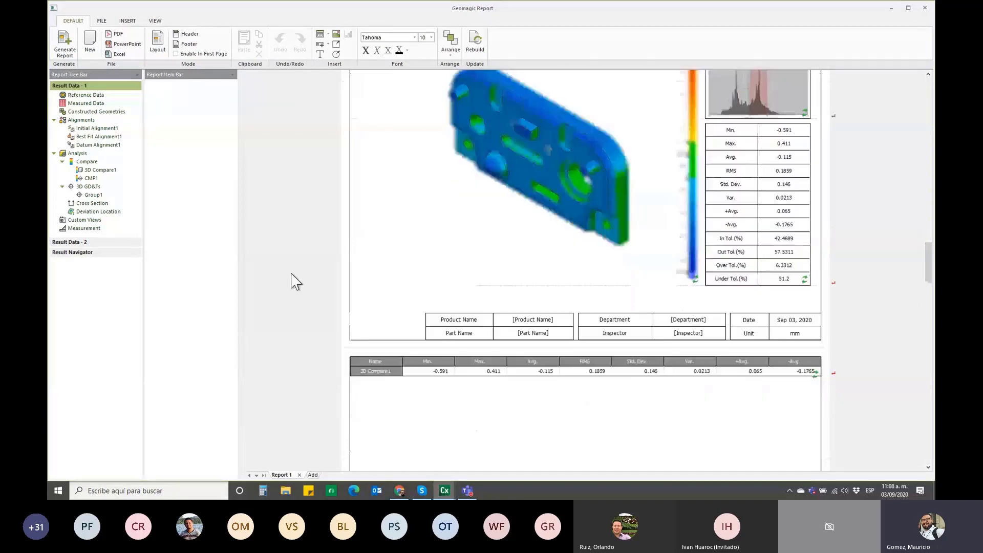
scroll(295, 281, down, 5)
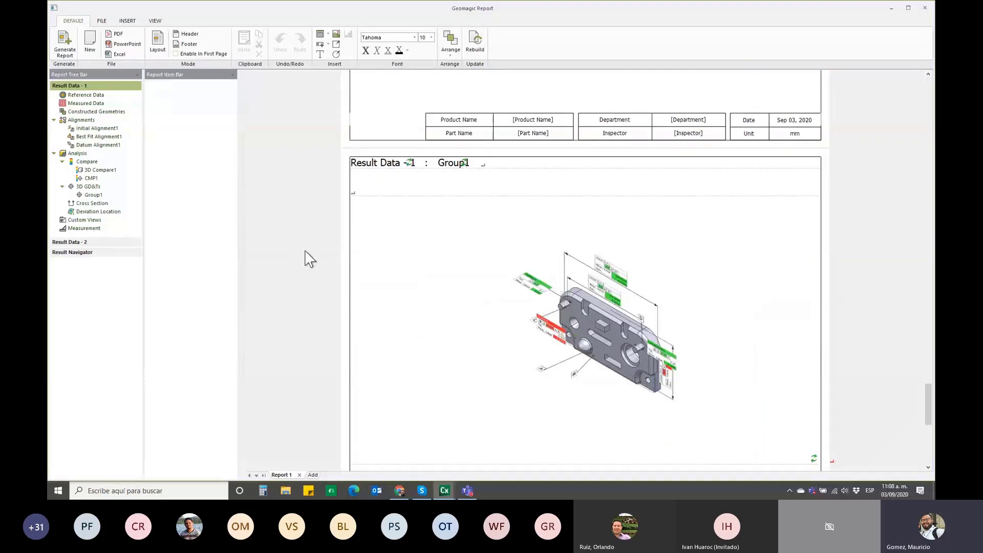
scroll(307, 259, down, 3)
scroll(308, 259, down, 5)
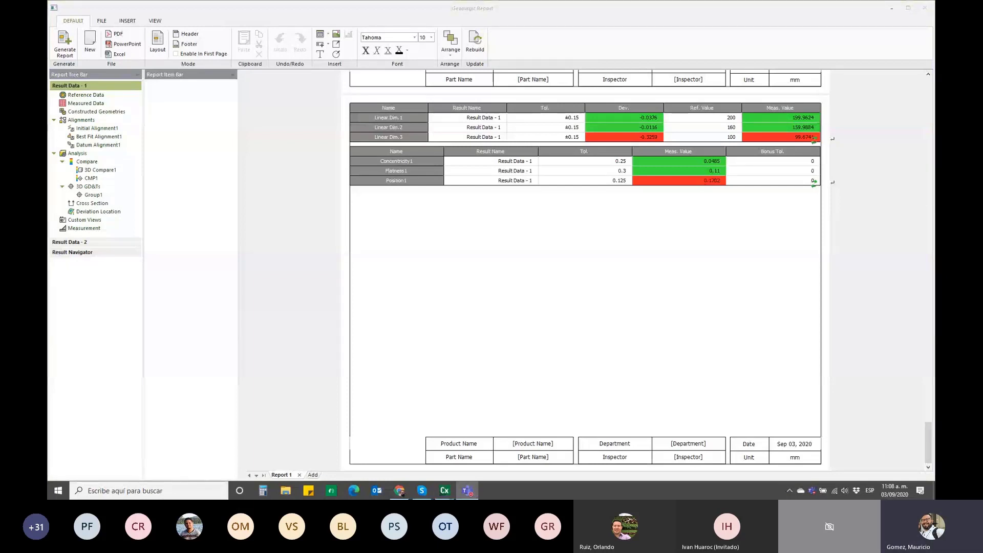
click(308, 204)
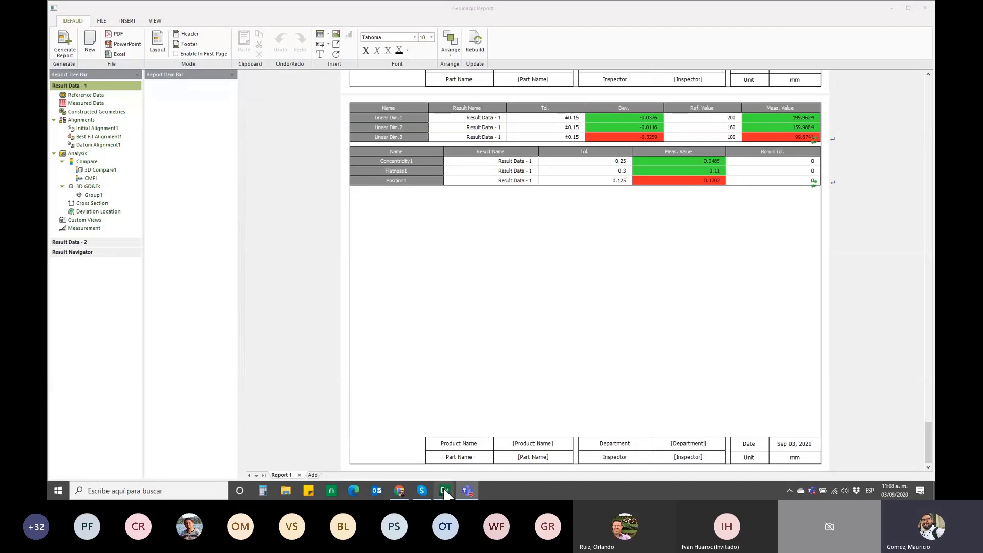
In Control X, start Generate Report and show its template choices.
mouse_move(446, 492)
click(451, 461)
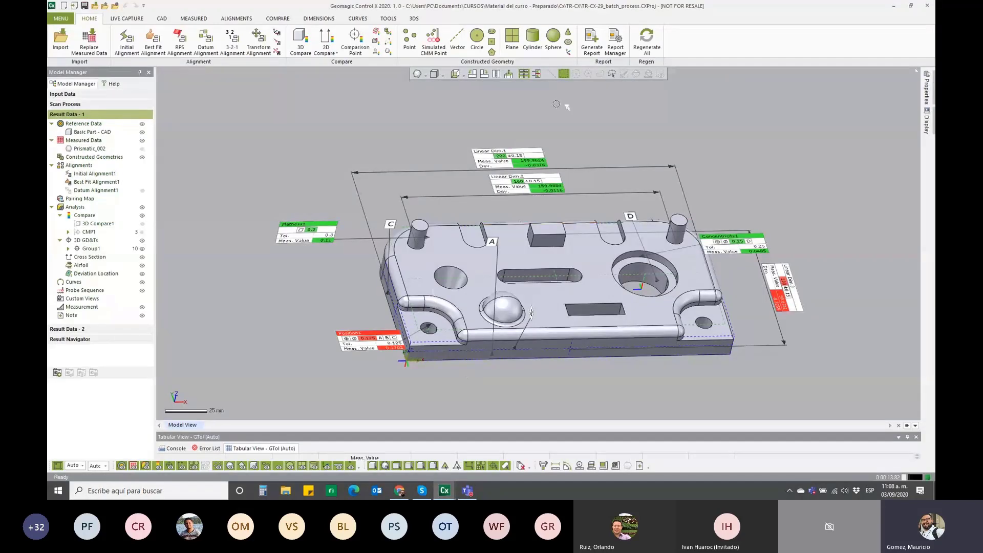
click(592, 48)
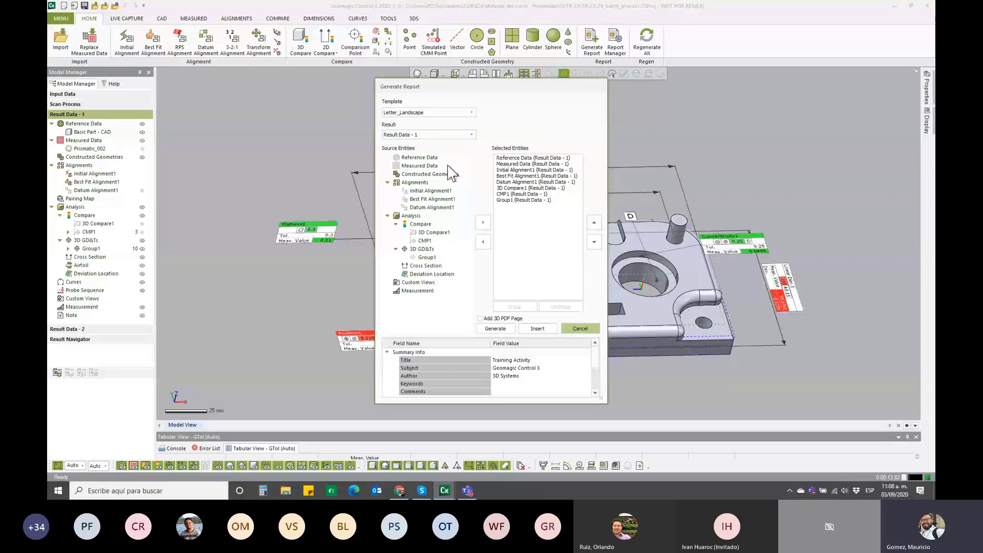
click(471, 113)
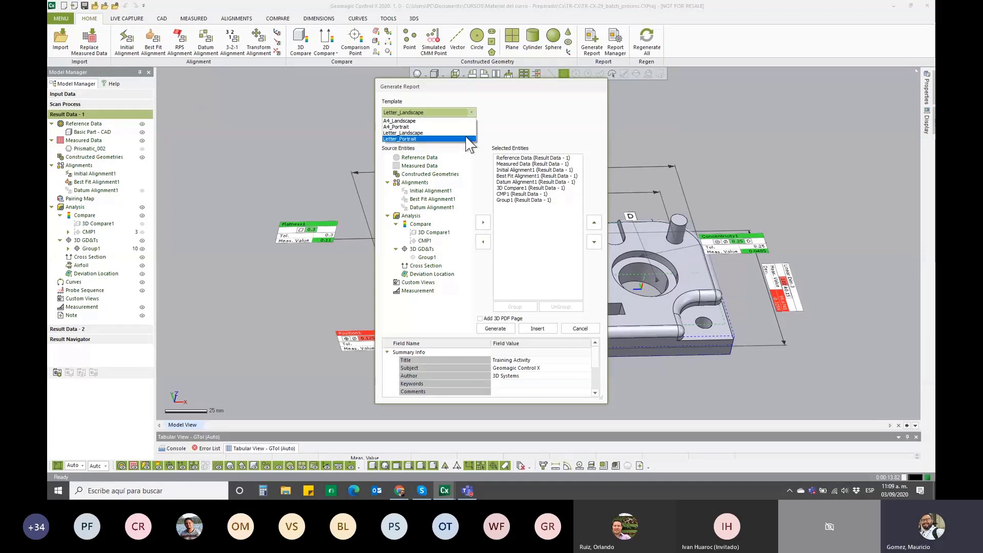
Keep Letter_Landscape as the template and Result Data - 1 as the report result.
click(470, 133)
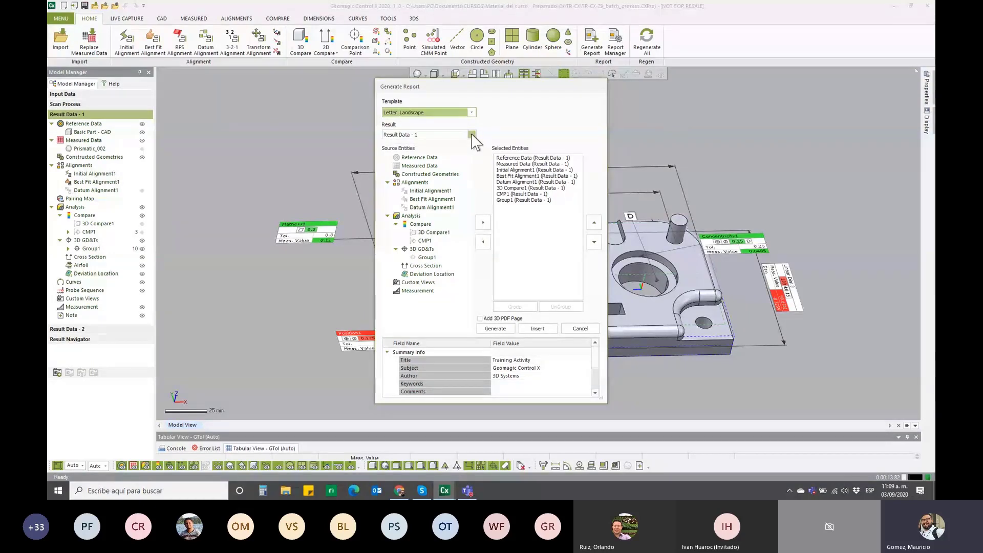
click(471, 134)
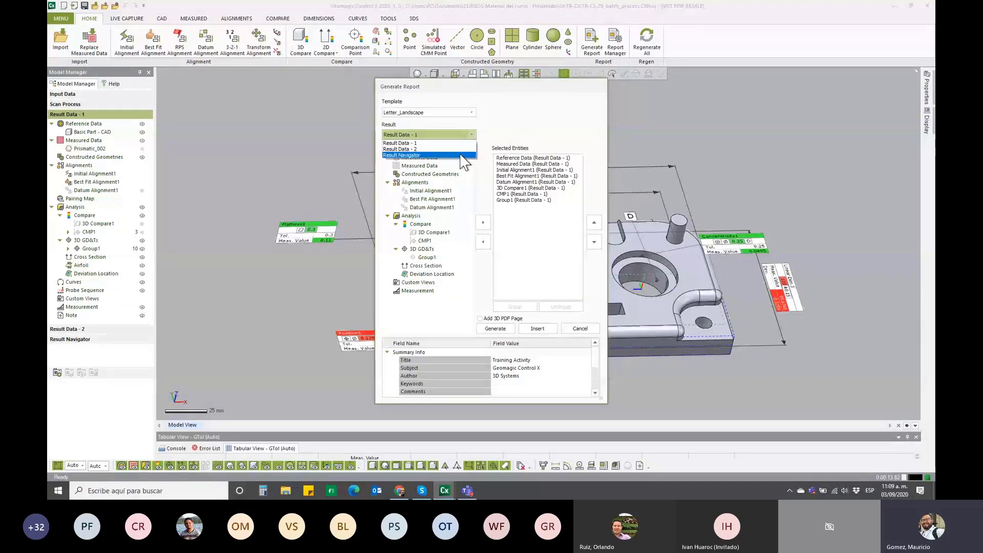
click(516, 137)
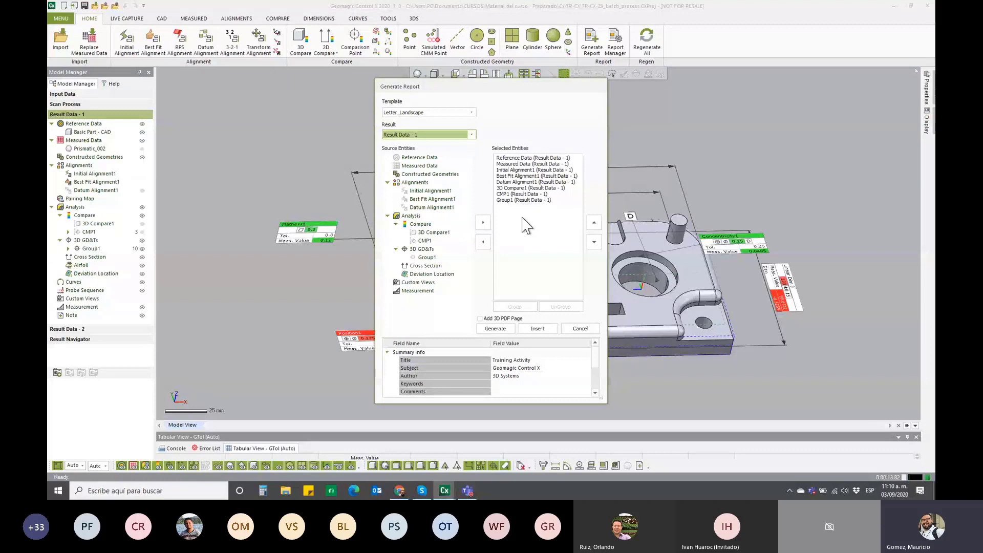
Remove Reference Data, Measured Data and Initial Alignment1, leaving five Result Data - 1 entities.
click(531, 201)
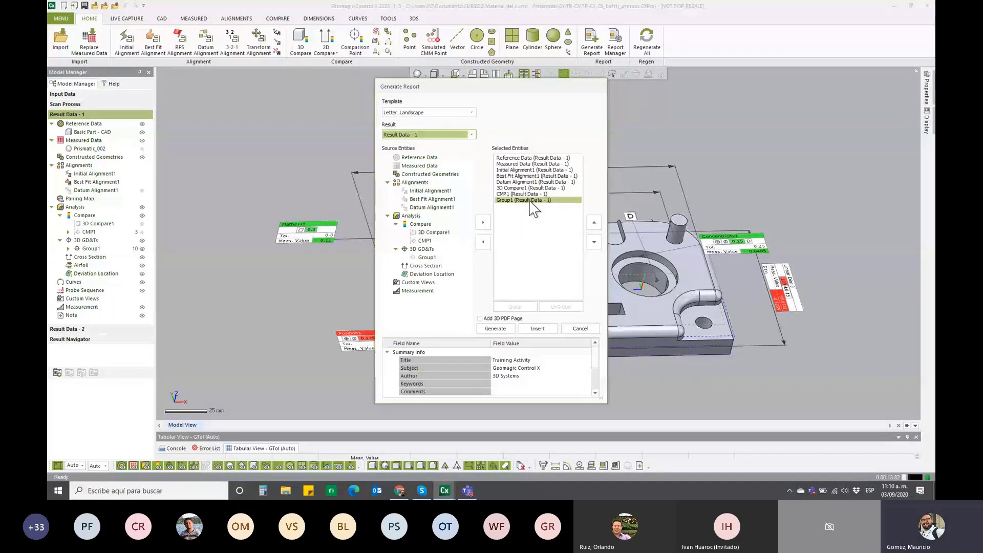
click(526, 176)
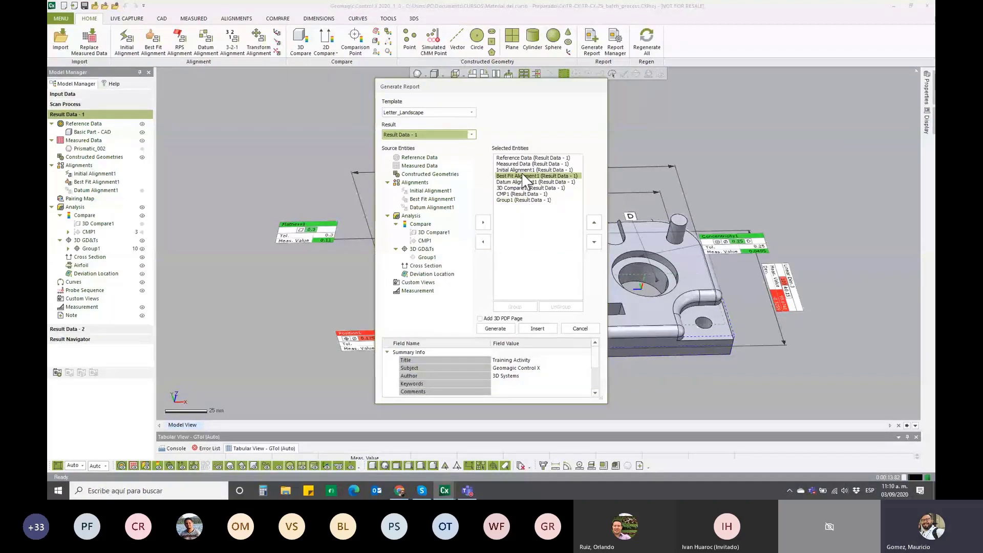
click(510, 229)
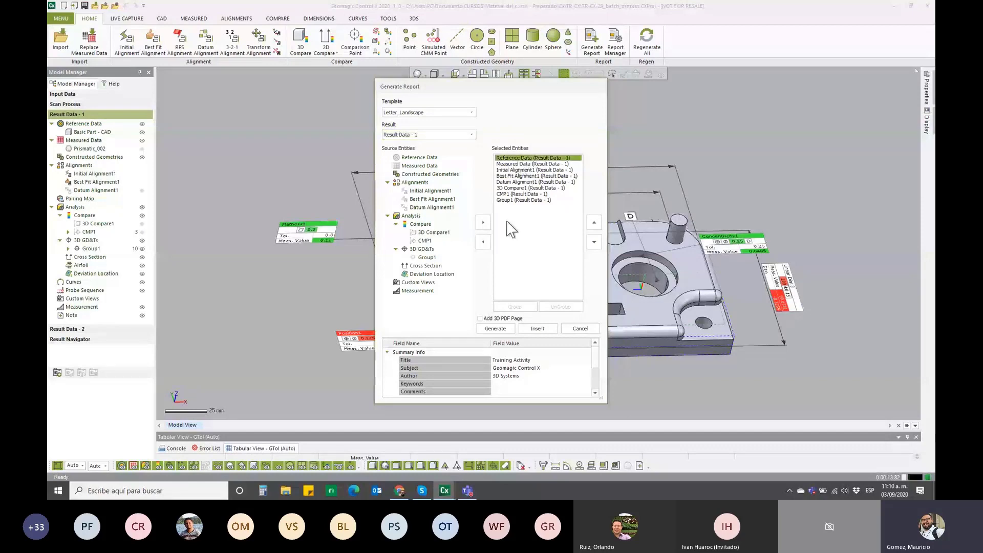
click(484, 241)
click(512, 158)
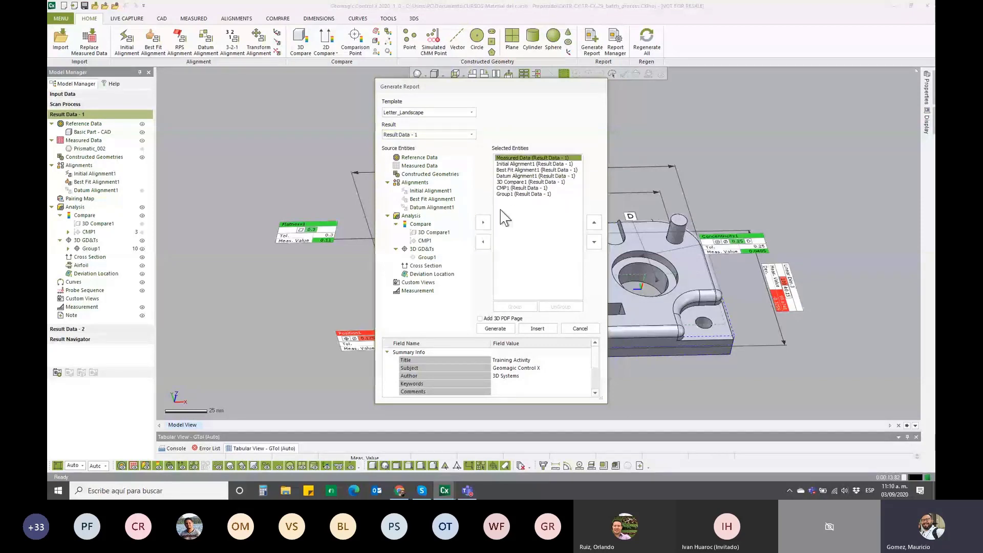
click(483, 242)
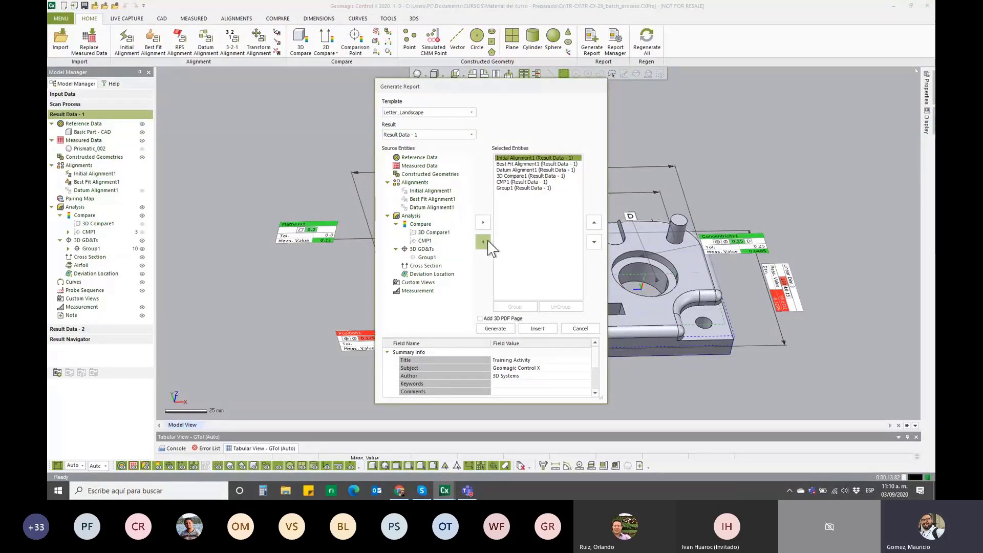
click(488, 243)
click(521, 182)
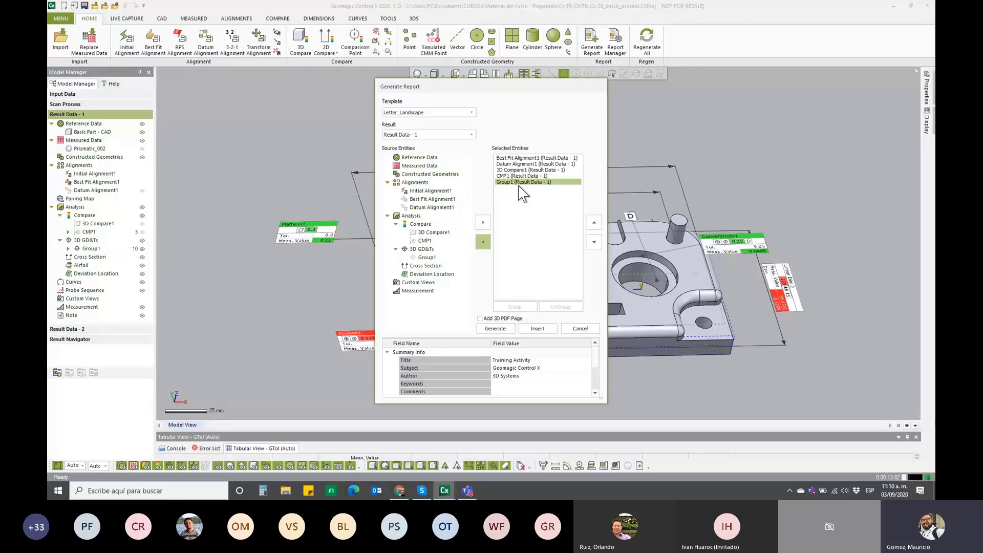
click(520, 195)
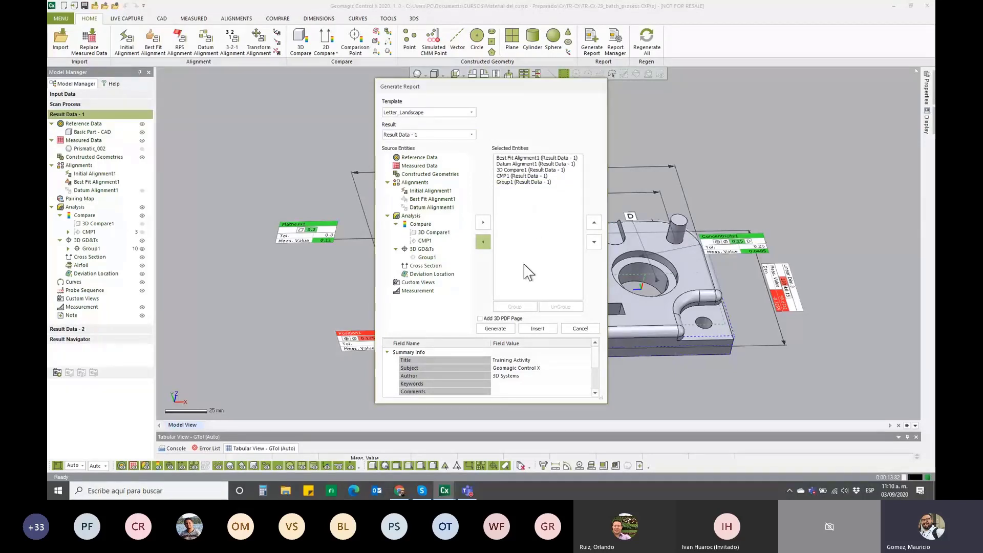
Set the custom fields Product Name to Pieza and Part Name to Bloque Demo.
scroll(595, 366, down, 5)
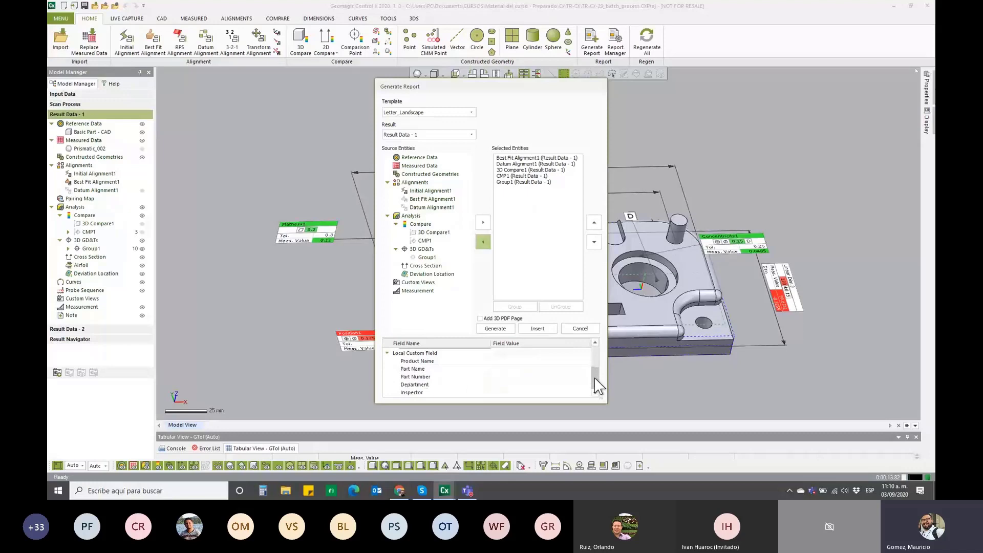
scroll(595, 376, up, 5)
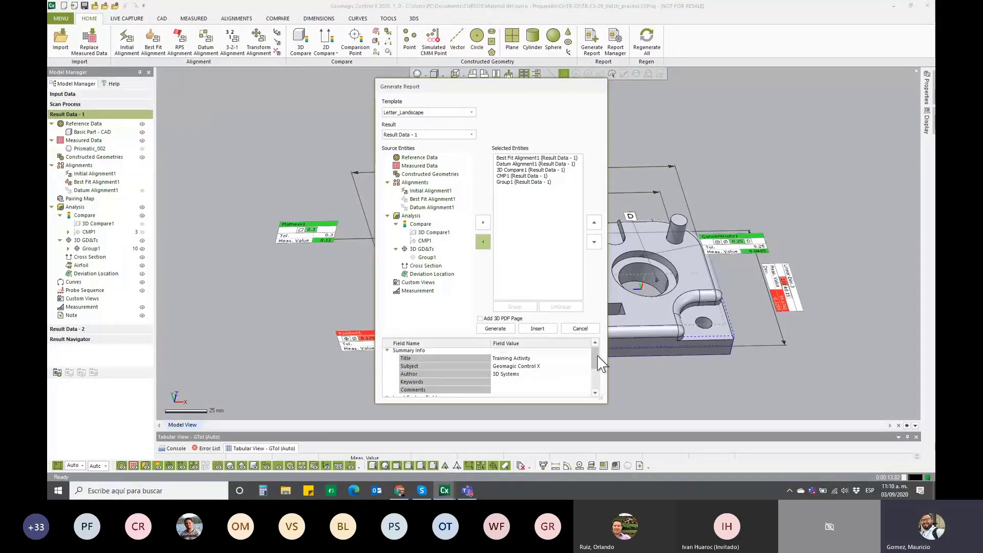
scroll(598, 361, down, 1)
drag(598, 362, 599, 379)
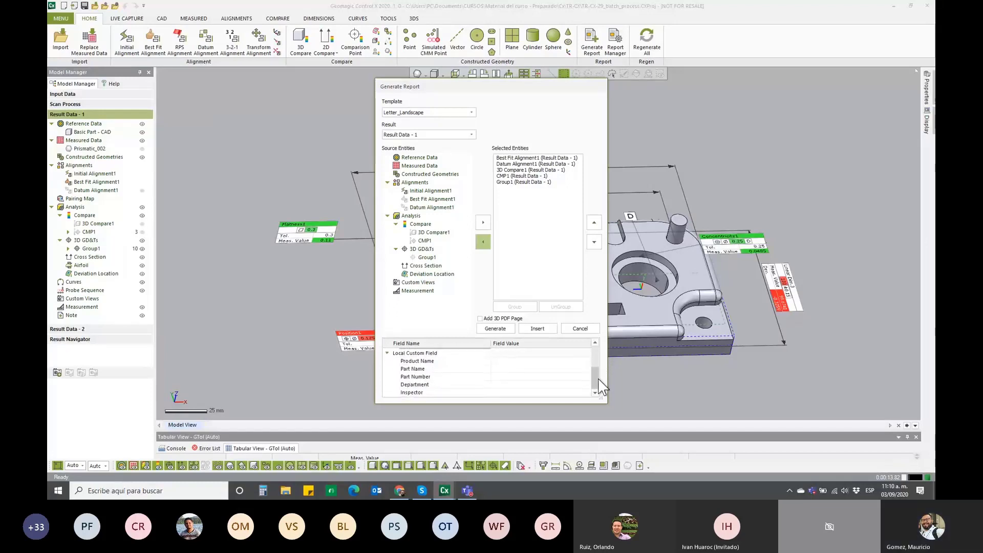
click(546, 361)
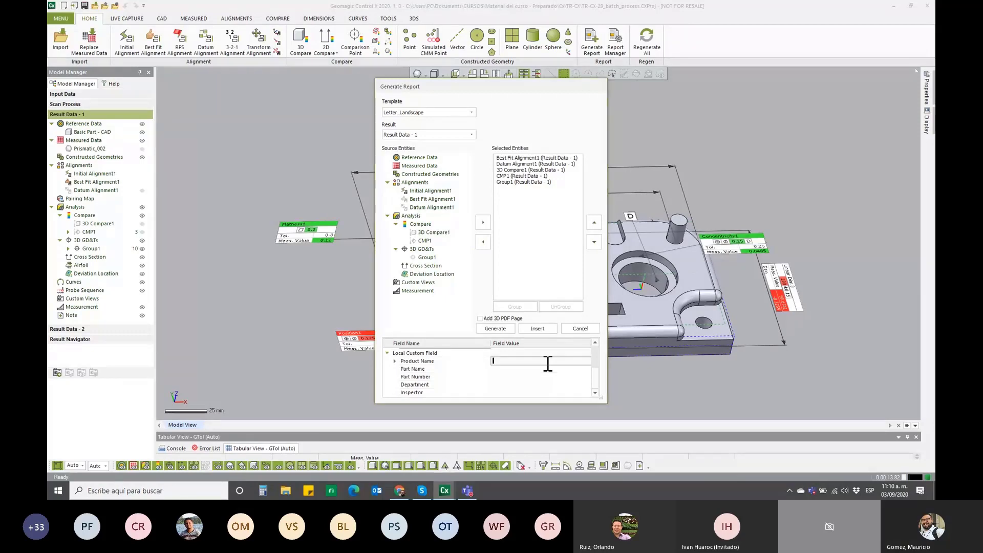
text(Pieza)
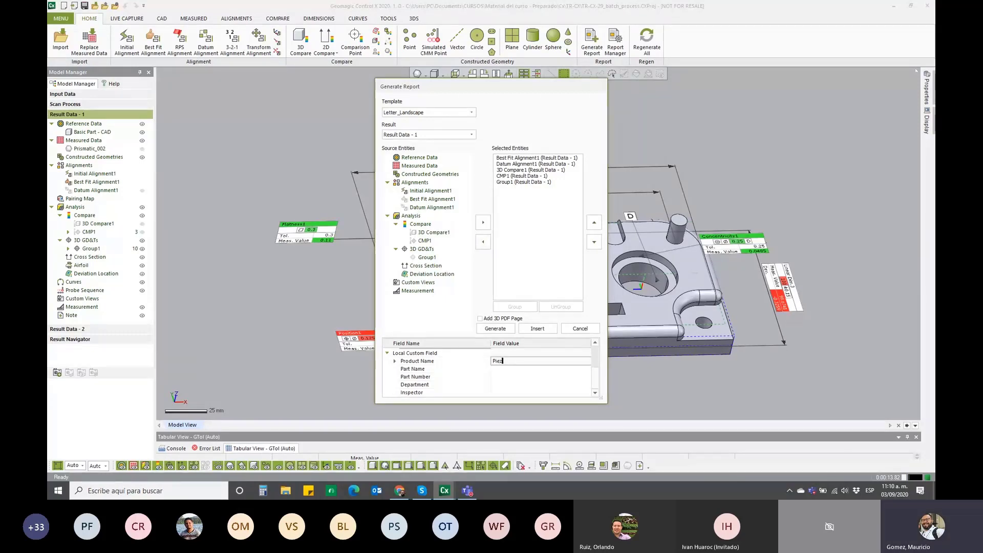
click(547, 368)
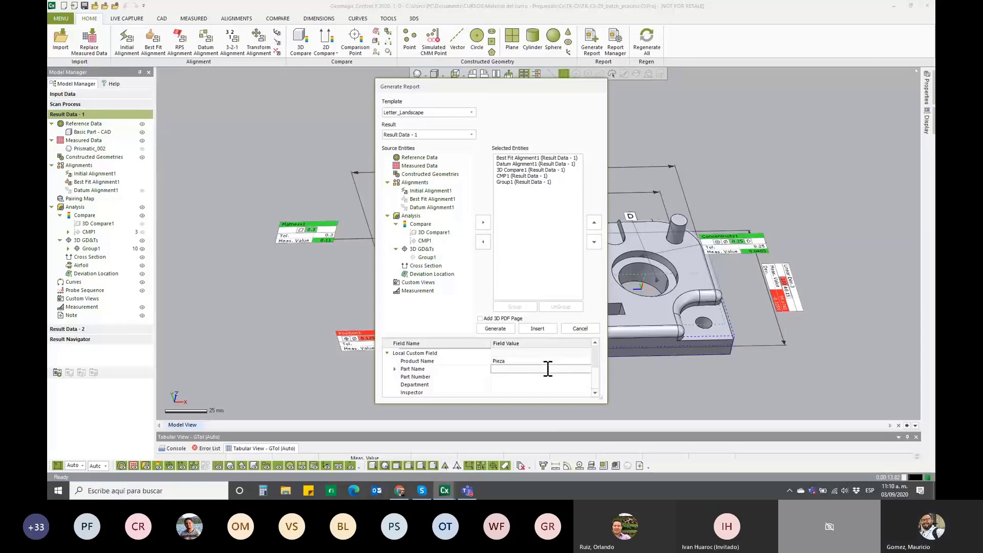
text(Bloque Demo)
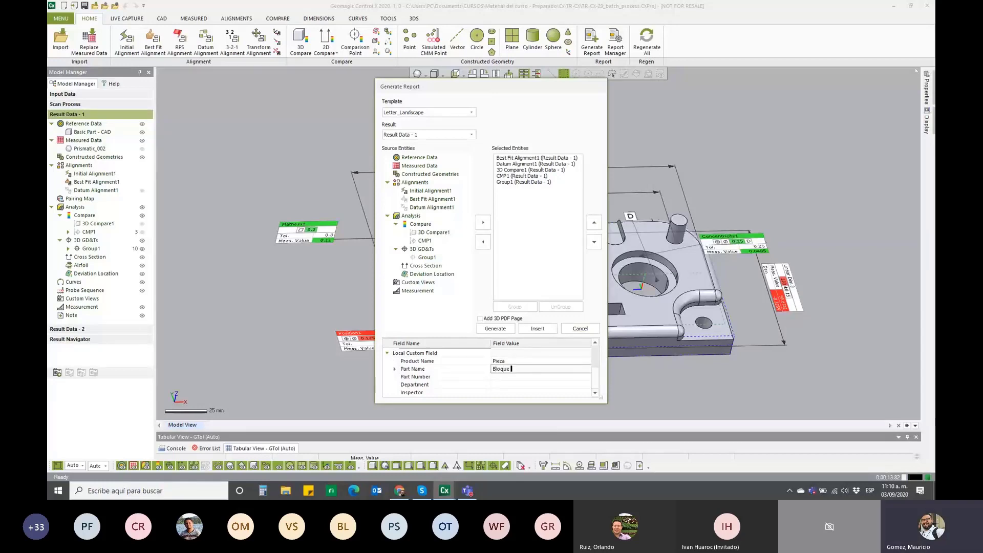
Set Part Number to 3D-333, Department to Metrologia, and enter the inspector's name.
click(538, 377)
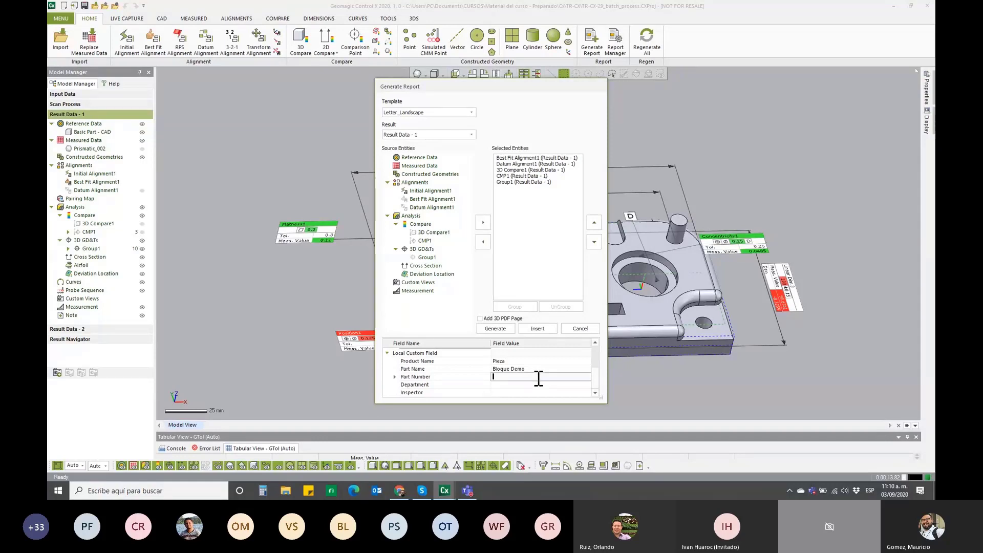
text(3D-#)
key(BackSpace)
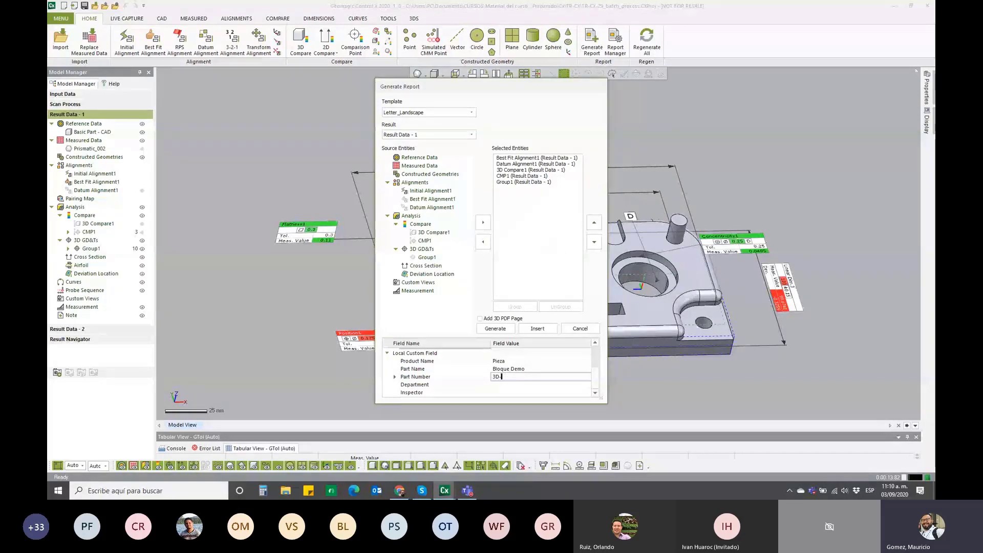
text(333)
click(533, 385)
text(Metrologia)
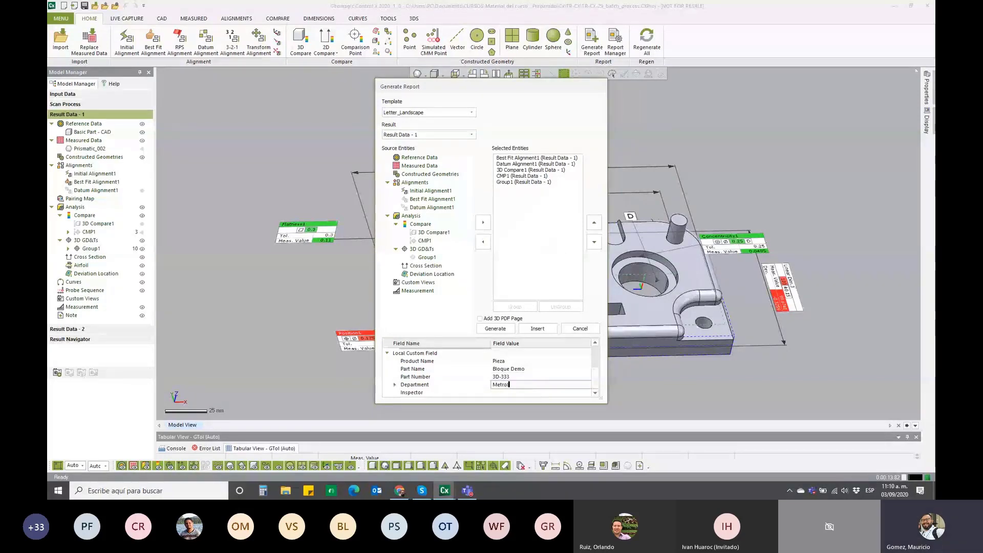
click(534, 392)
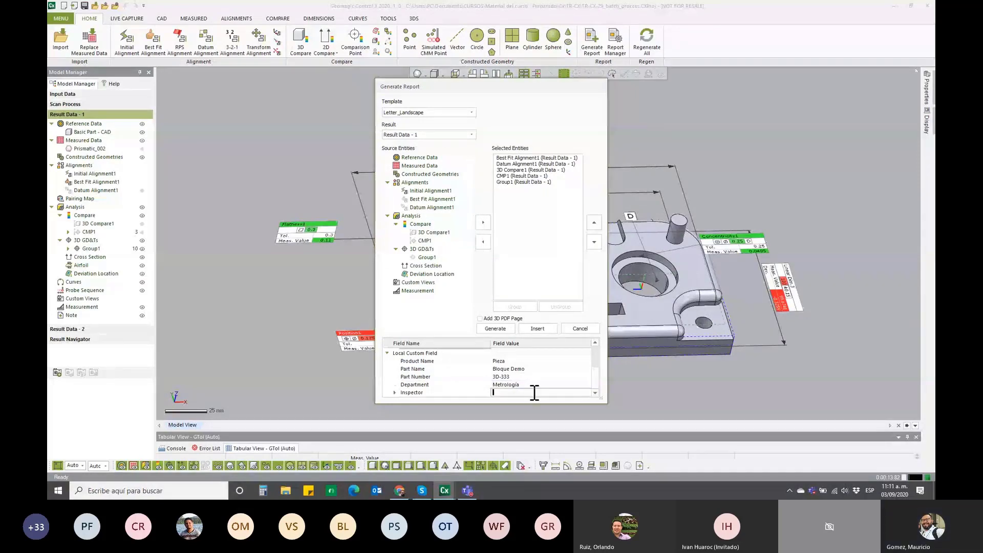
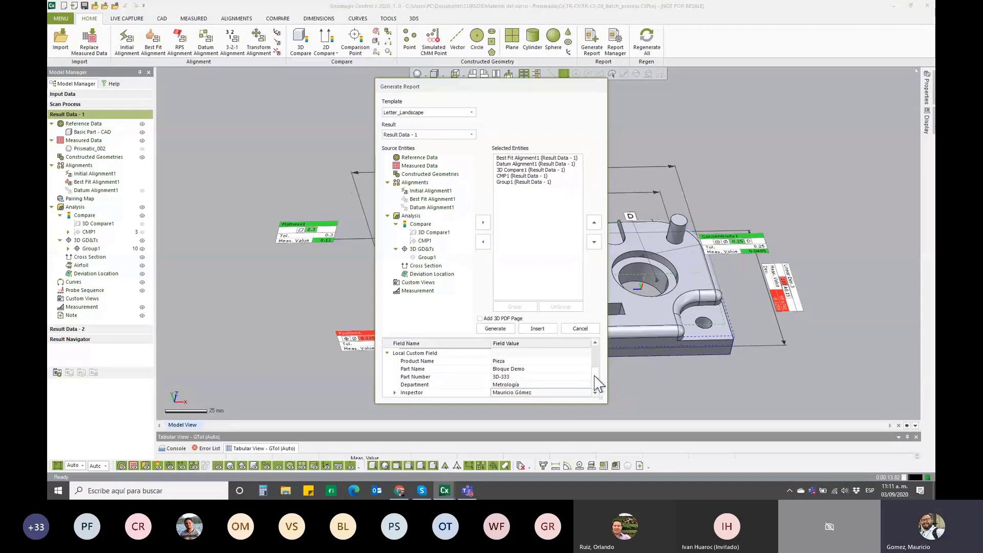
Select 3D Compare1 in the contents and generate the report.
scroll(597, 378, up, 3)
click(534, 171)
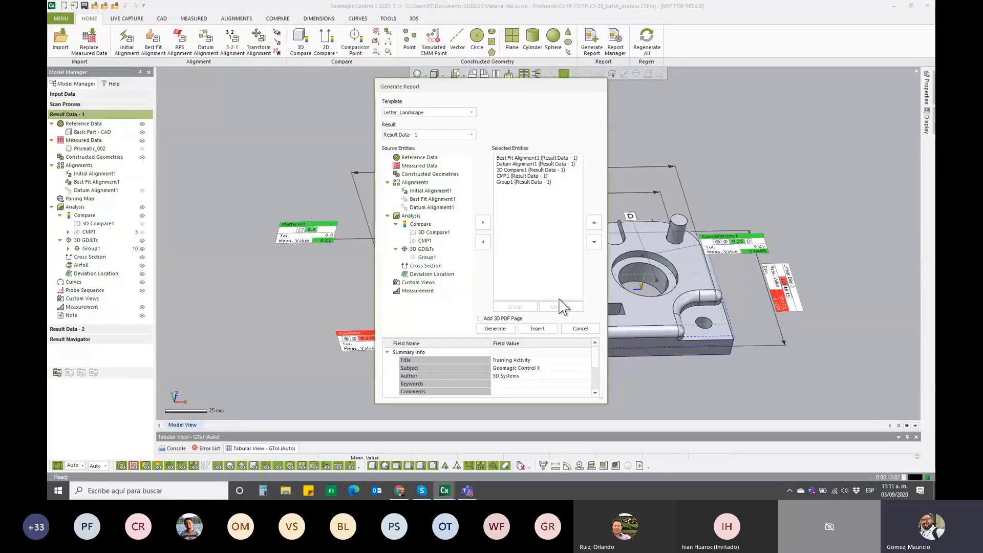
click(497, 329)
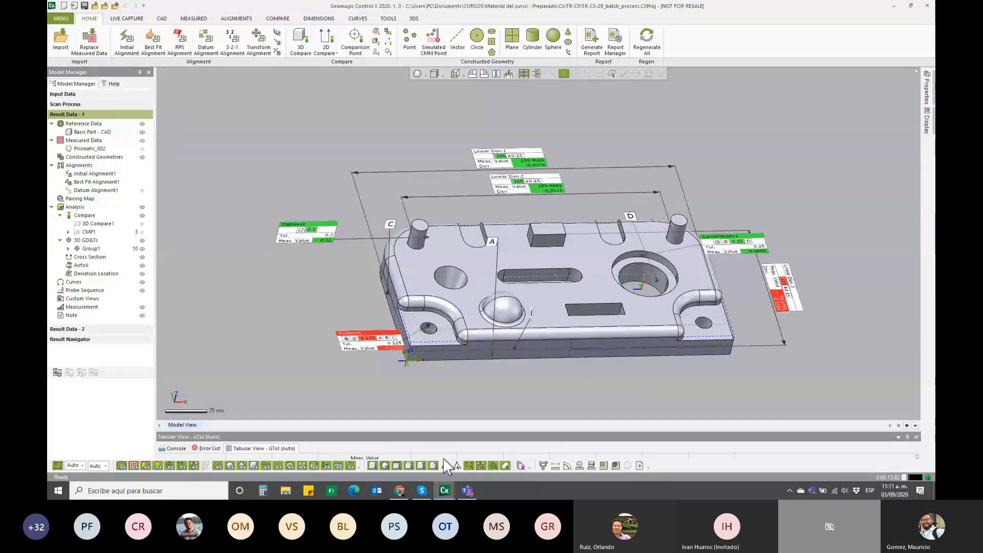
In Geomagic Report, compare Report 1 and Report 2, then select Report 2's 3D Compare1 image.
mouse_move(445, 491)
click(514, 468)
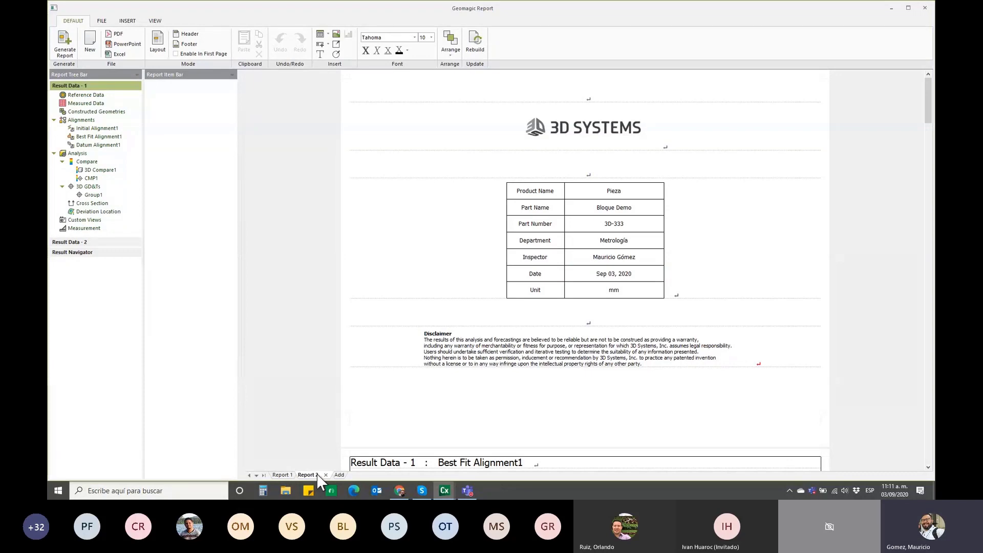
click(282, 474)
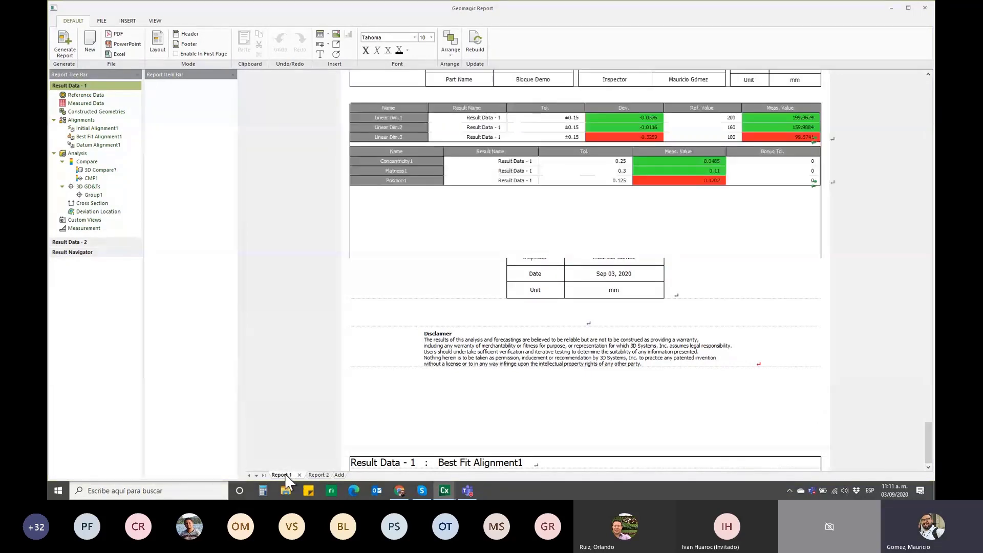
scroll(507, 454, up, 10)
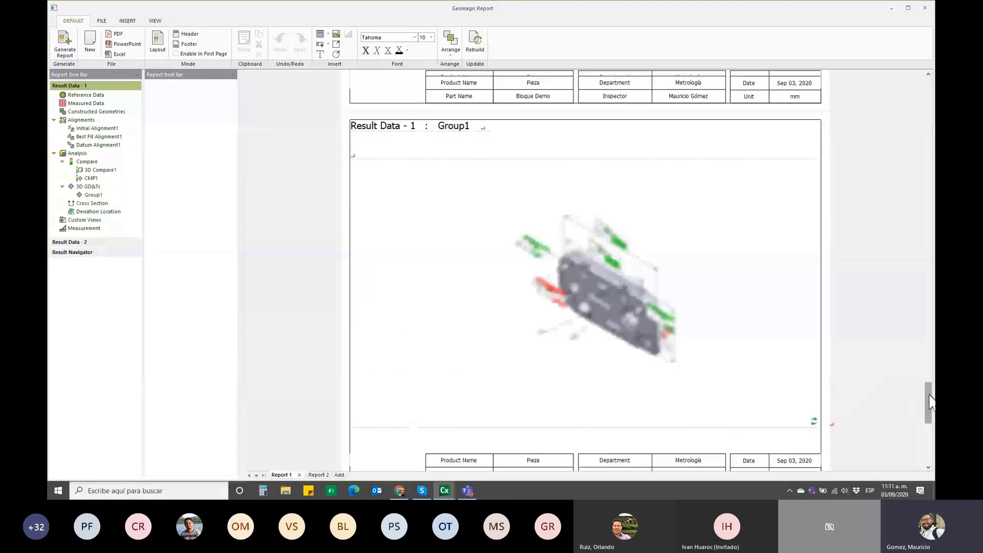
click(318, 475)
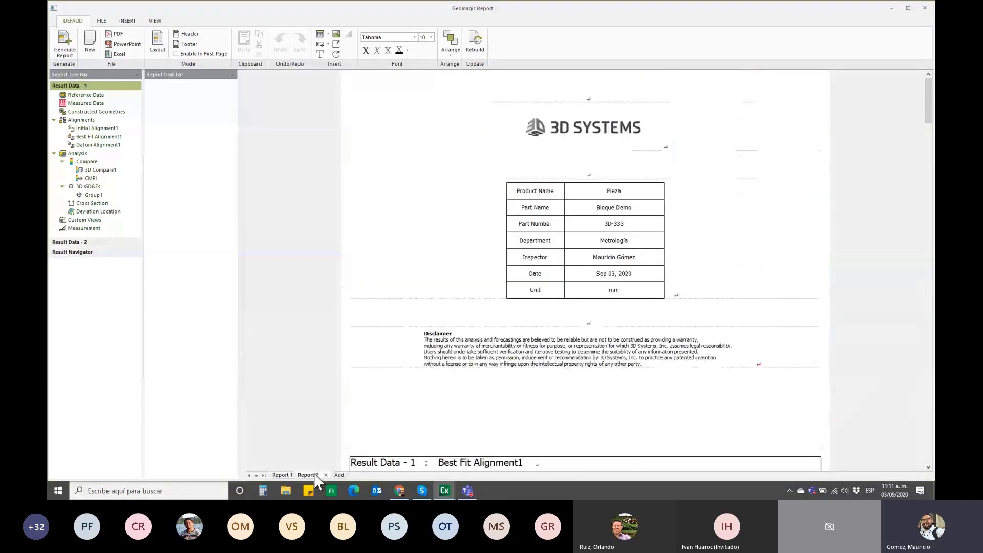
drag(931, 118, 931, 241)
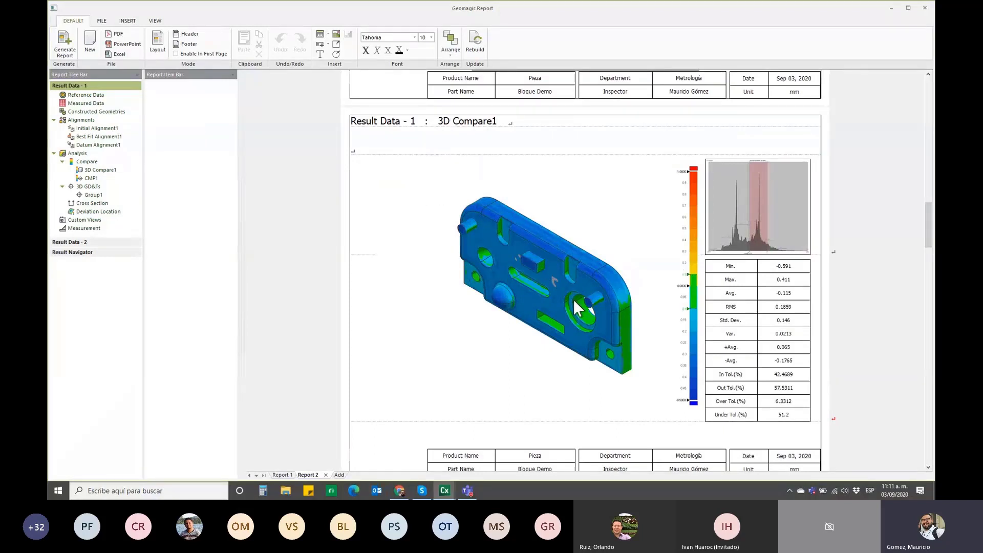
click(542, 272)
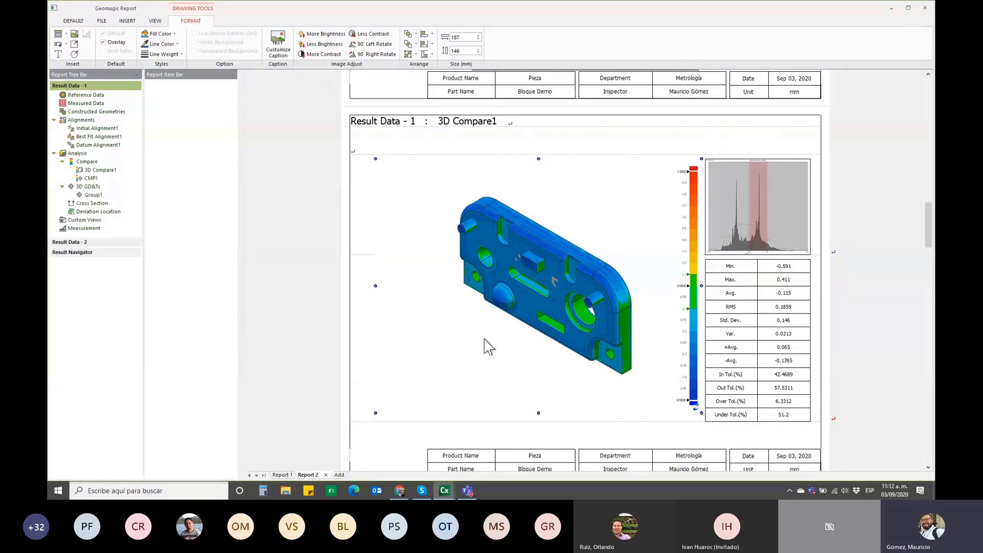
Back in Control X, restore the 3D Compare1 view and orient the part isometrically.
mouse_move(445, 491)
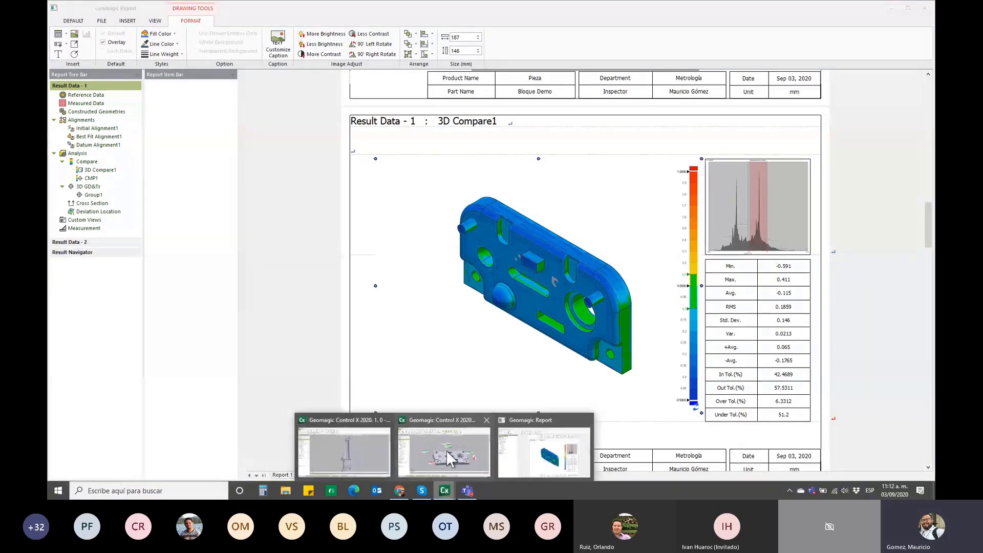
click(446, 450)
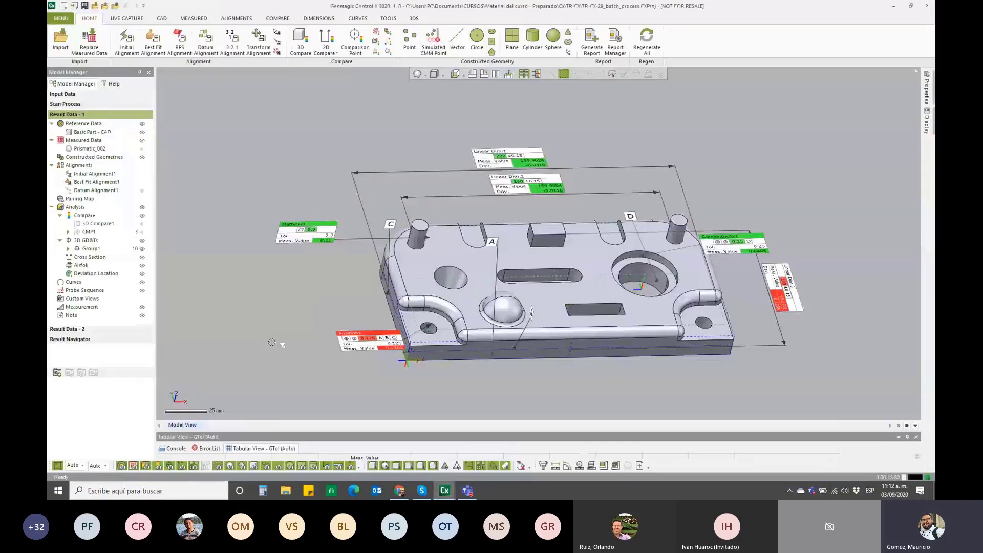
click(93, 224)
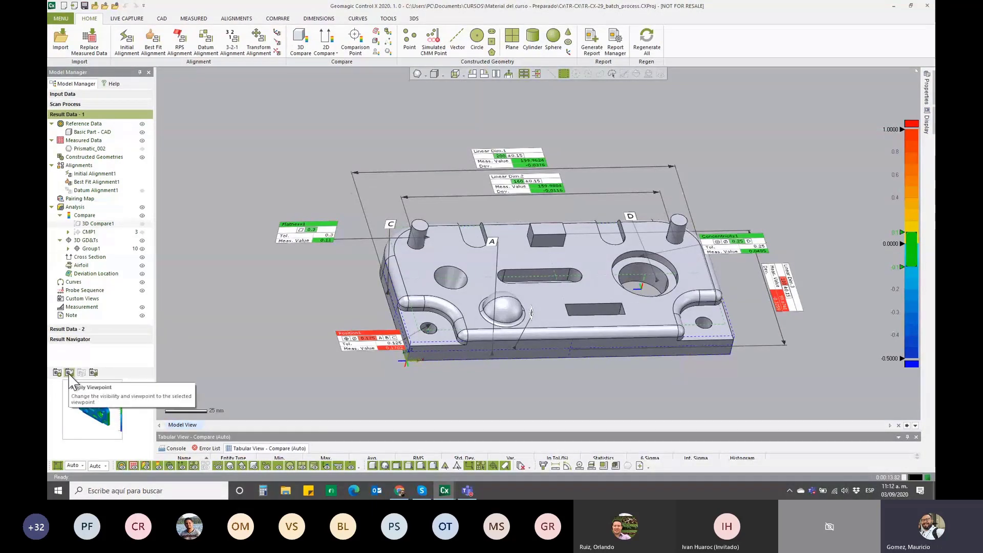
click(69, 373)
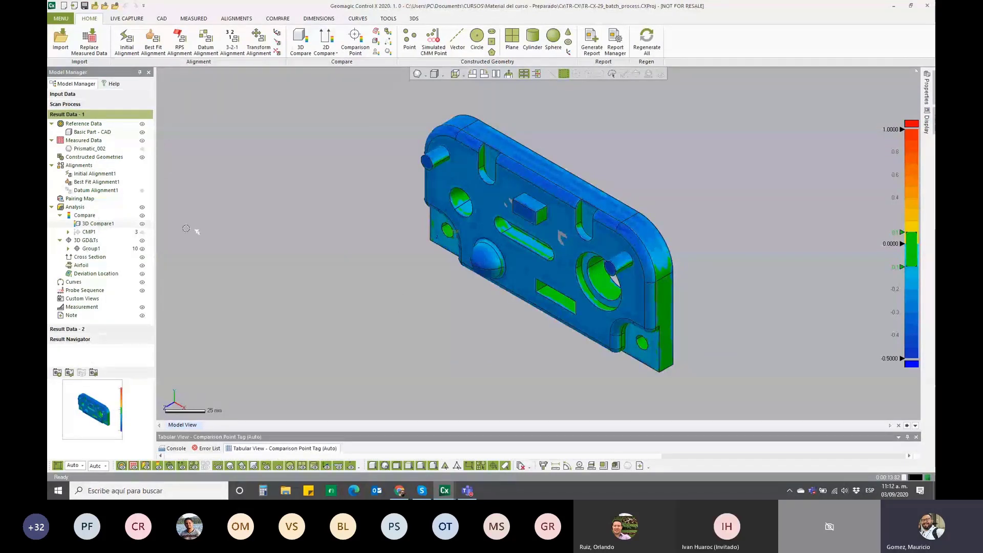
right_drag(502, 287, 531, 281)
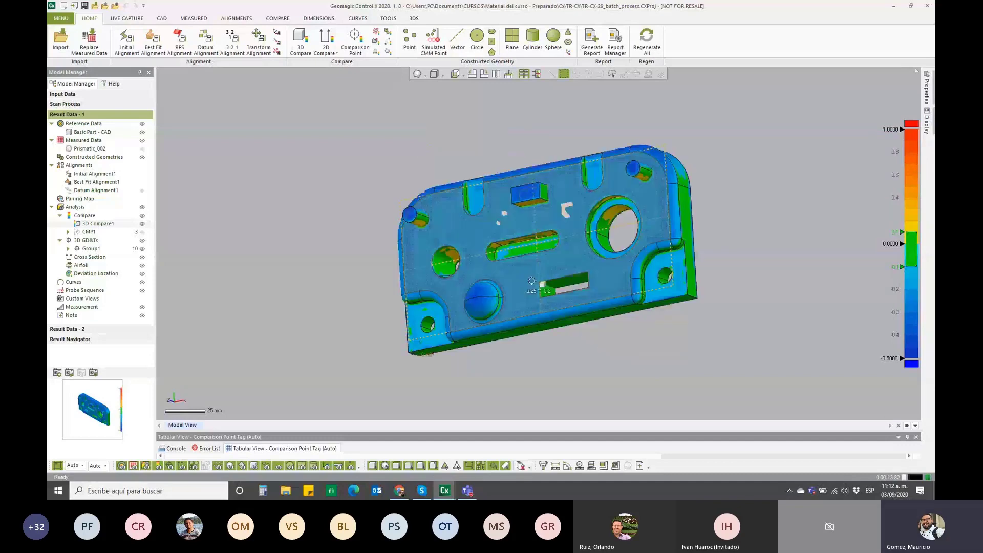
key(ctrl+0)
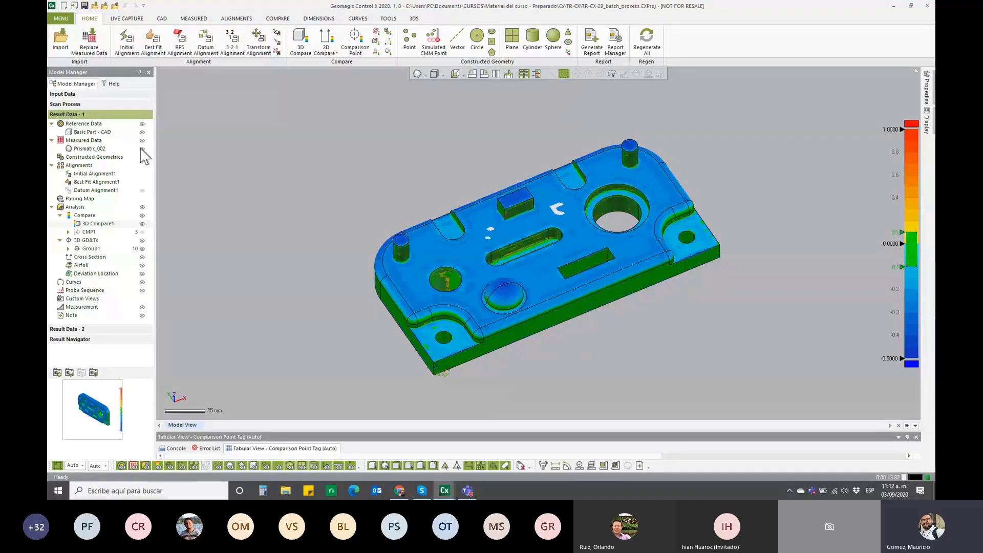
Adjust model visibility and framing, then save the view as the 3D Compare1 viewpoint.
click(142, 132)
click(143, 132)
click(141, 149)
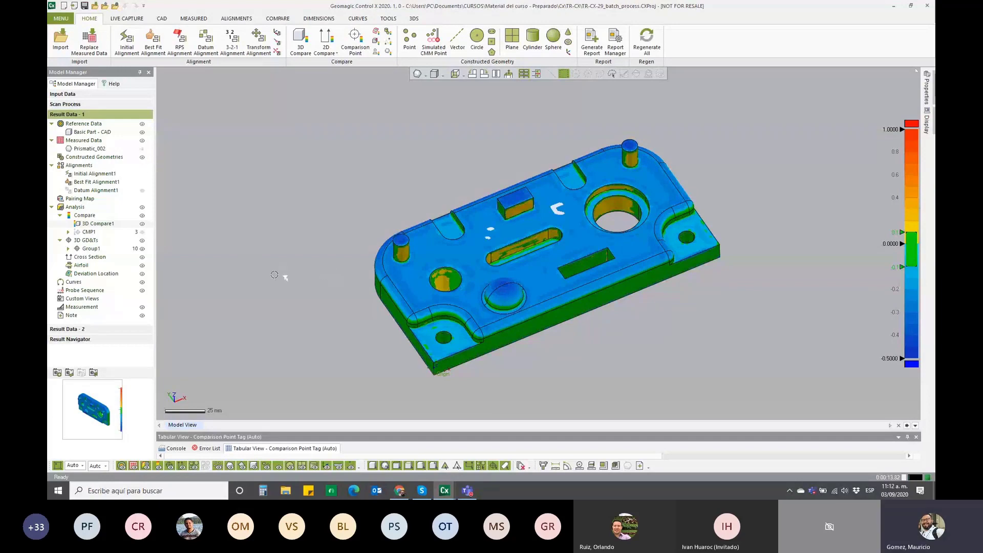
scroll(466, 262, up, 3)
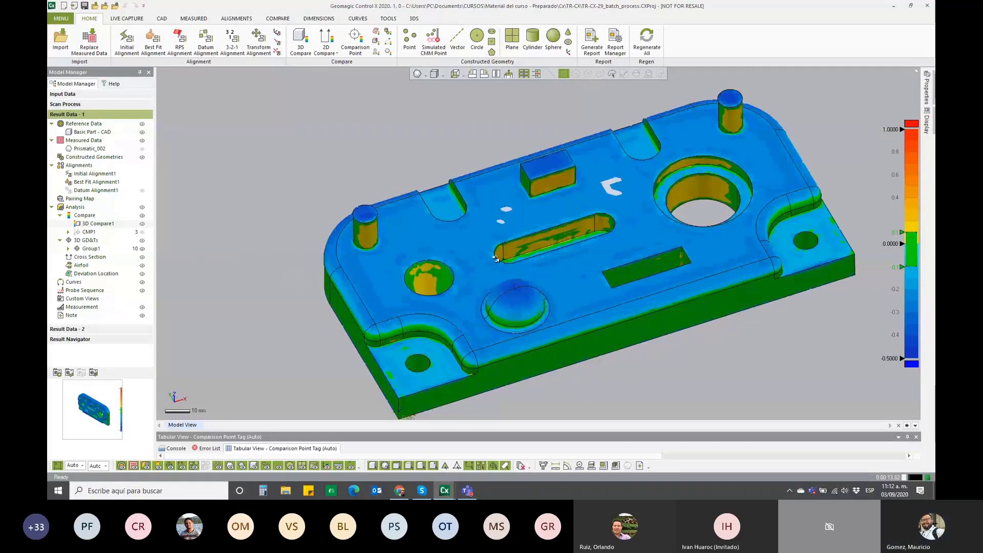
right_drag(466, 263, 280, 241)
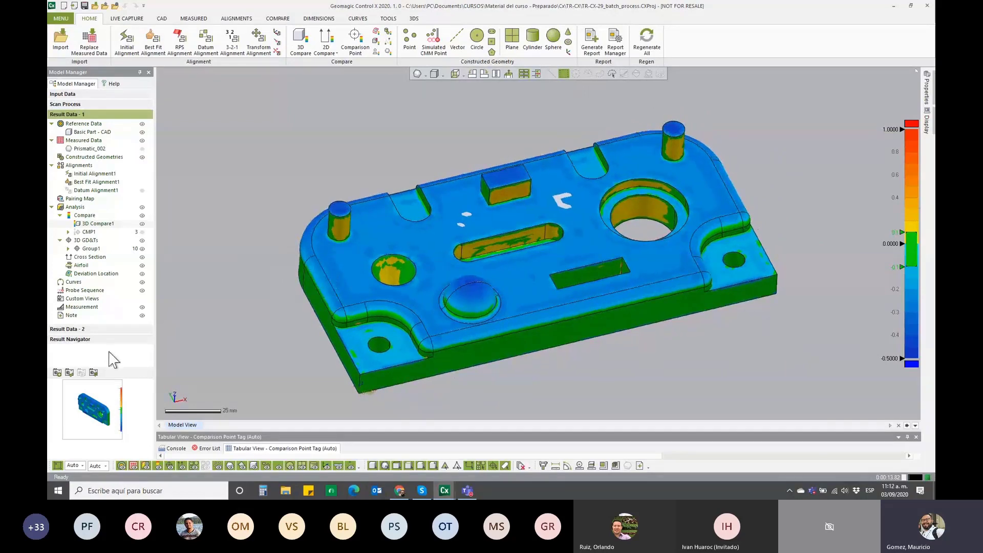
click(93, 373)
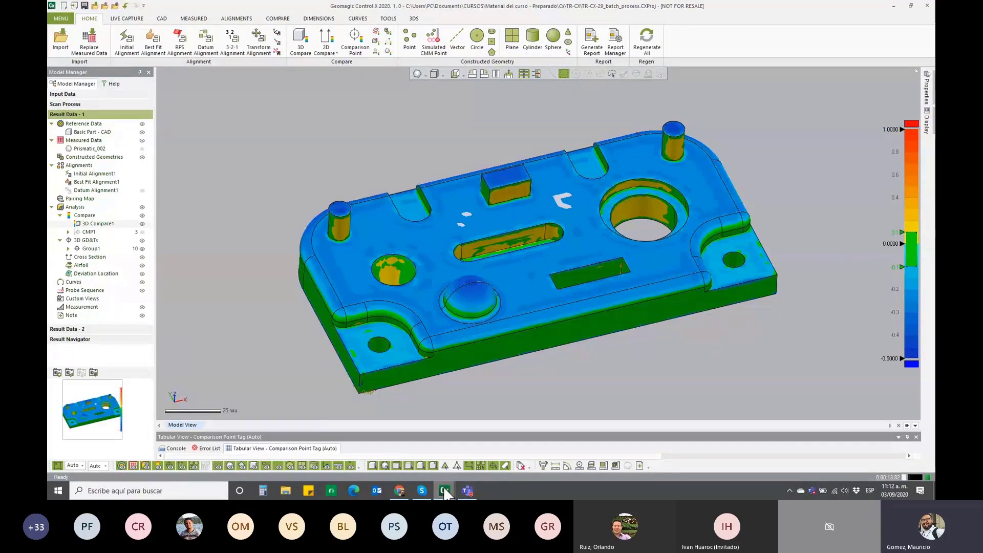
mouse_move(445, 492)
click(527, 461)
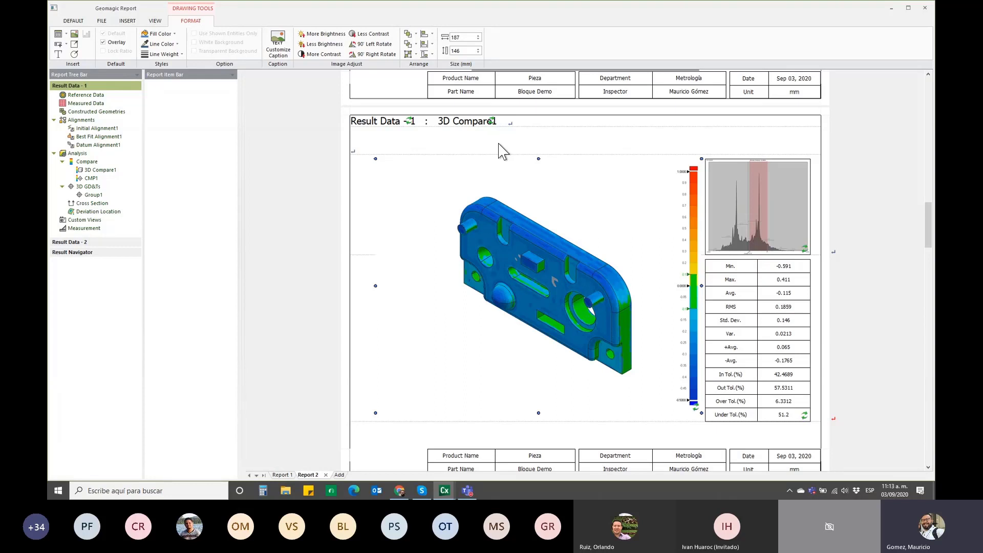
Rebuild Report 2 from the DEFAULT tab and scroll through the updated pages.
click(73, 21)
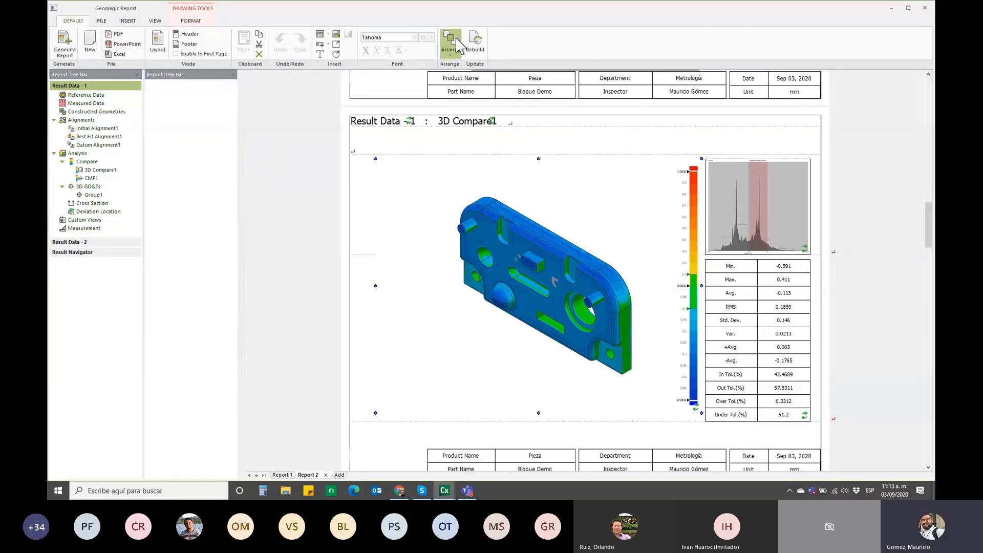
click(481, 49)
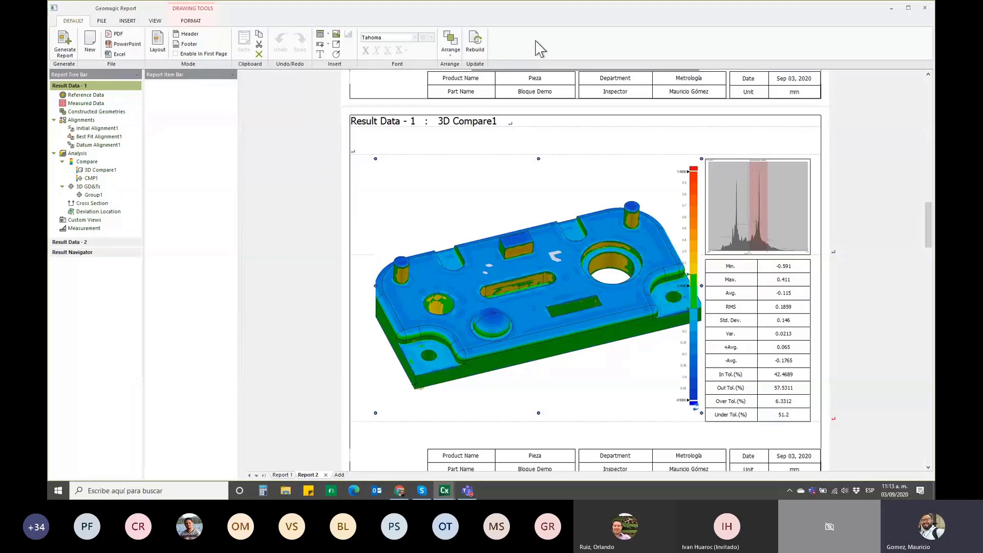
scroll(593, 138, down, 10)
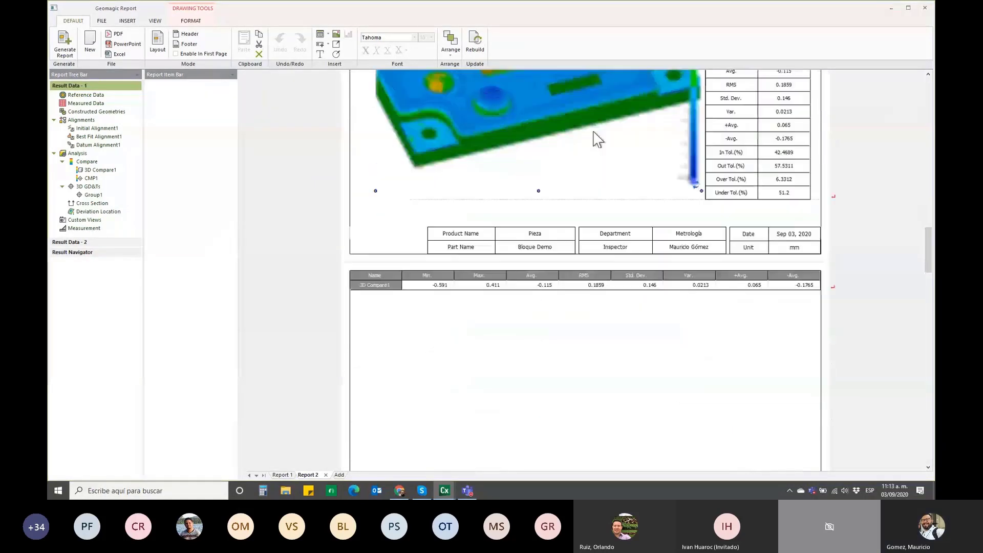
scroll(596, 163, down, 10)
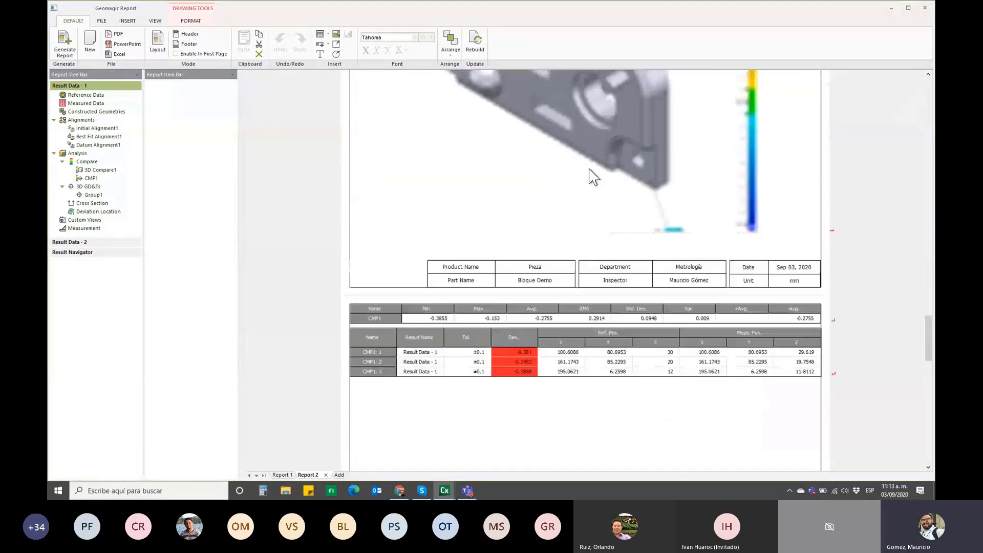
scroll(594, 177, down, 3)
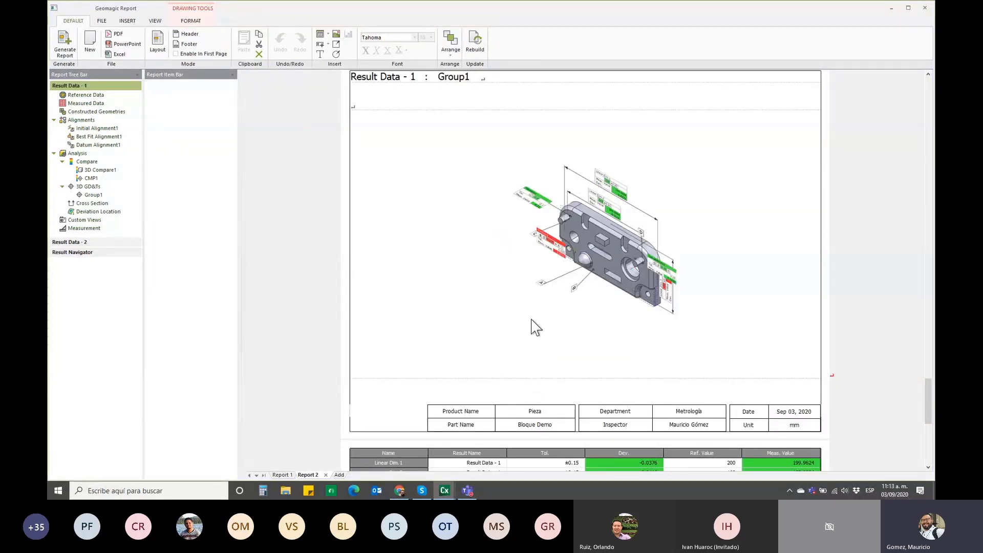
mouse_move(435, 479)
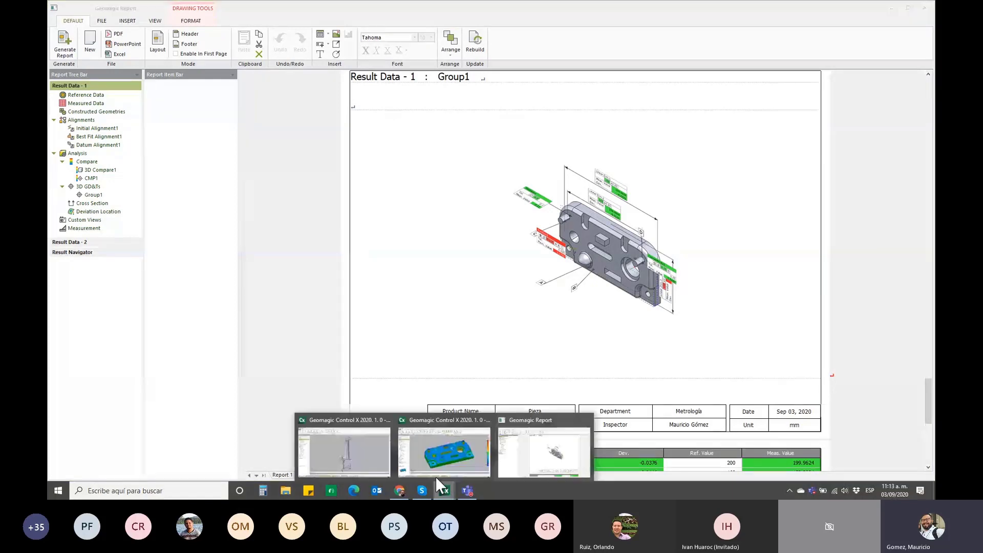
click(378, 451)
Restore Group1's saved GD&T view and orbit the part to a straight front view.
click(91, 249)
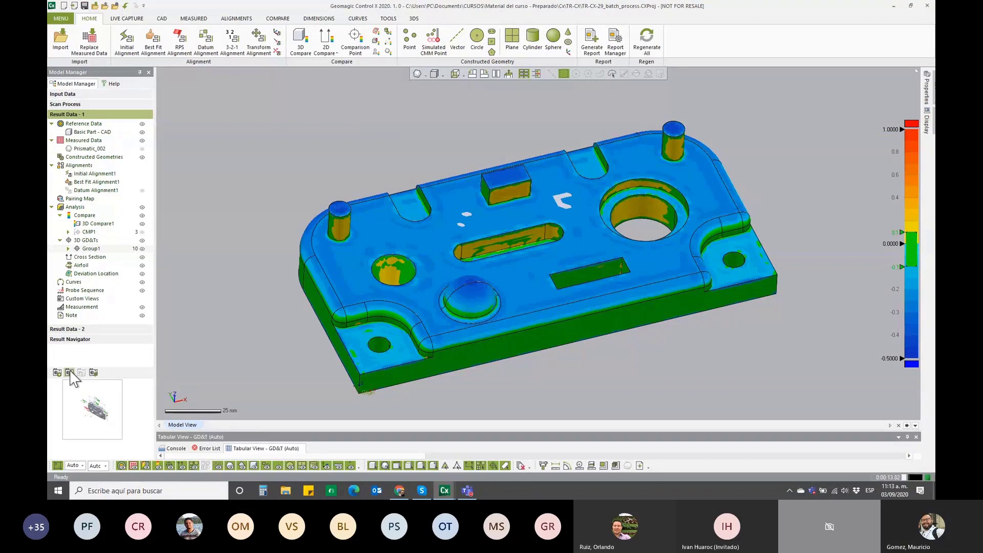
click(70, 372)
right_drag(518, 330, 717, 292)
scroll(405, 241, up, 1)
scroll(405, 241, up, 1)
right_drag(814, 304, 753, 325)
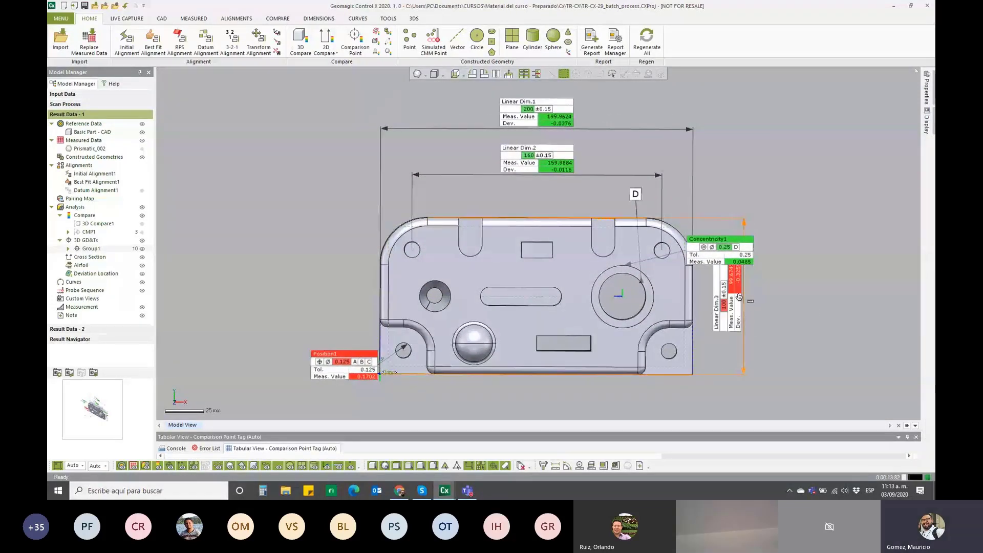
Reposition the Linear Dim.3 and Position1 labels so they clear the part.
drag(747, 328, 798, 320)
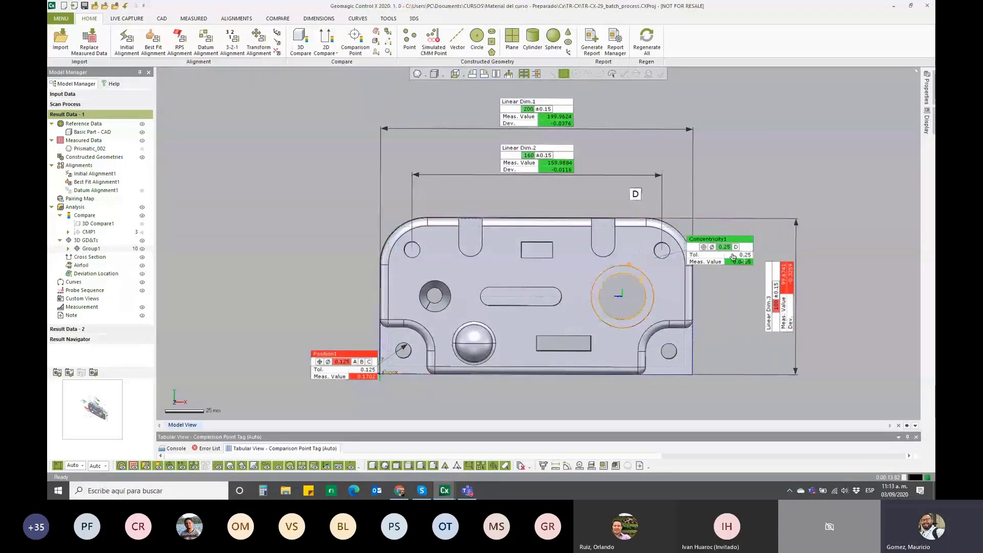
drag(757, 282, 698, 283)
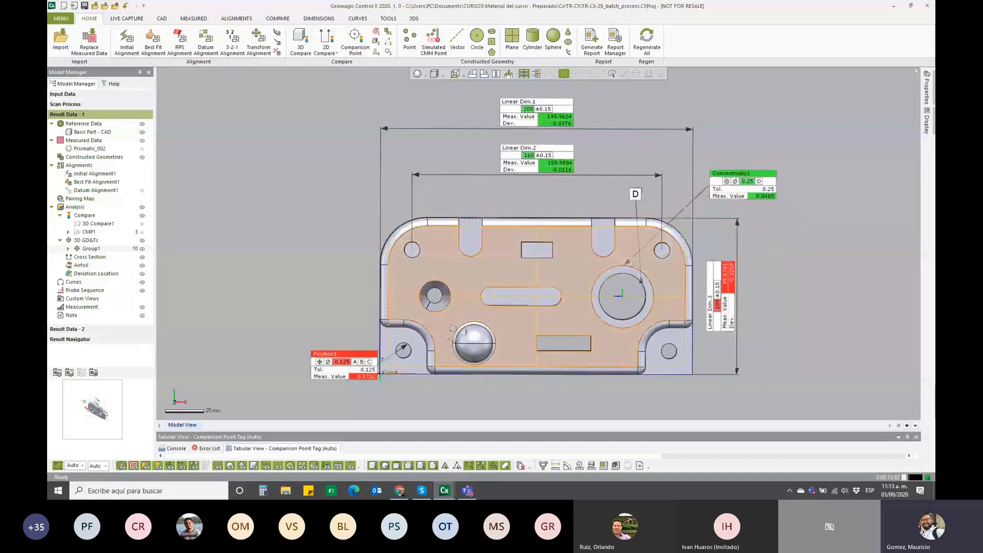
drag(337, 365, 324, 296)
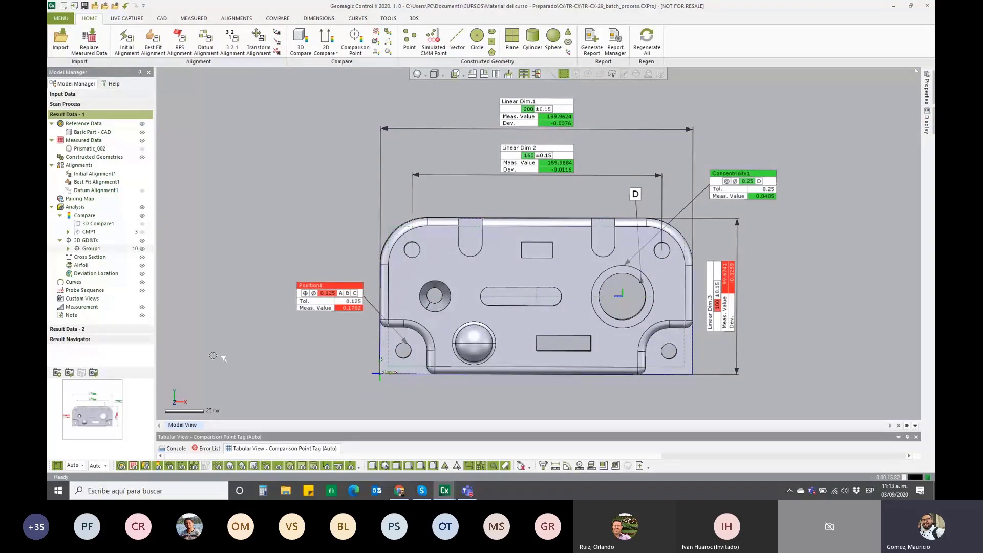
click(445, 490)
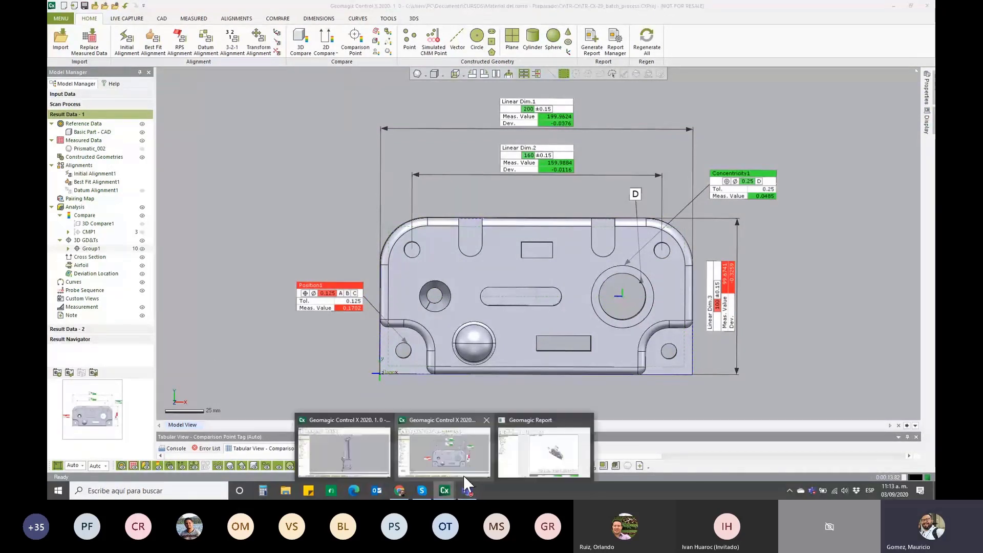
Check Report 2's Group1 page and result tables in Geomagic Report.
click(544, 450)
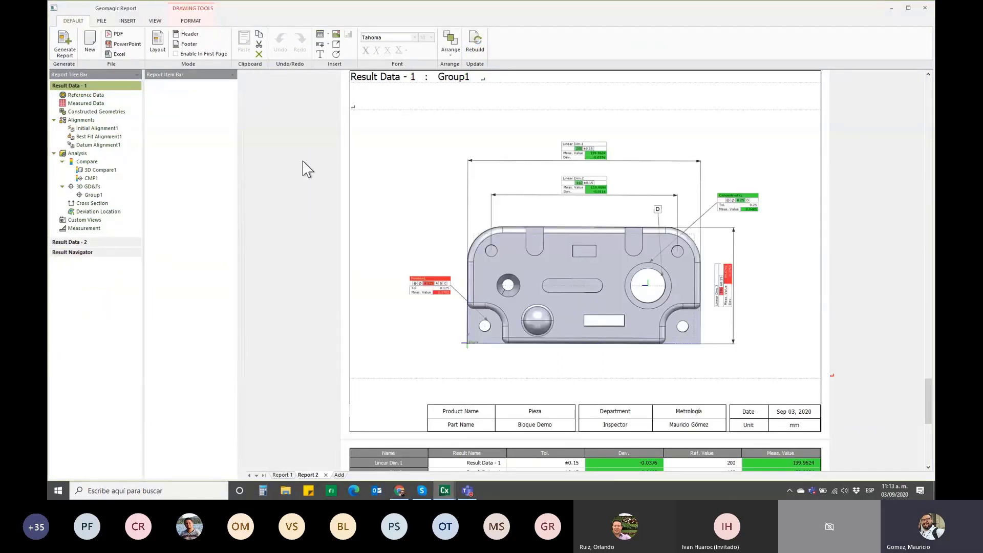
scroll(303, 161, down, 7)
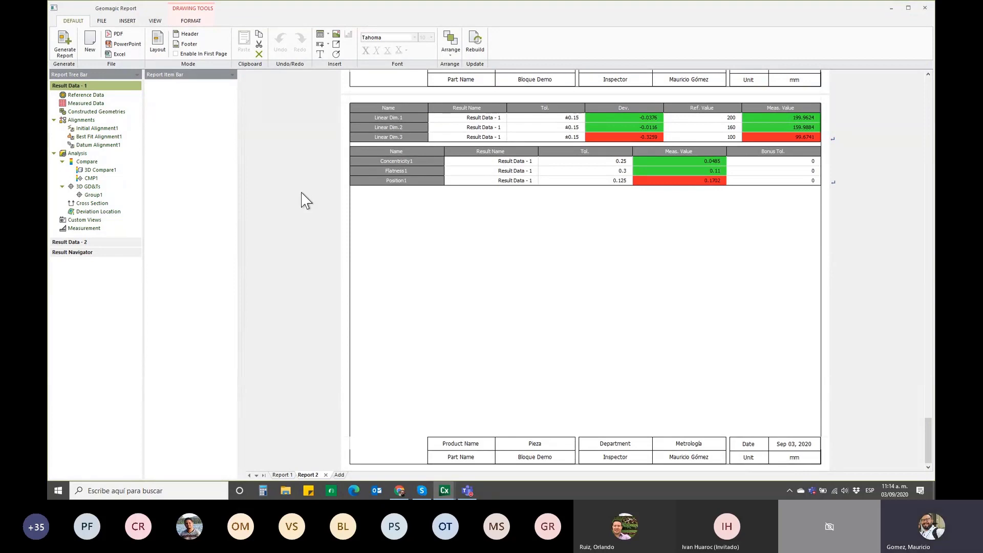
scroll(310, 215, down, 4)
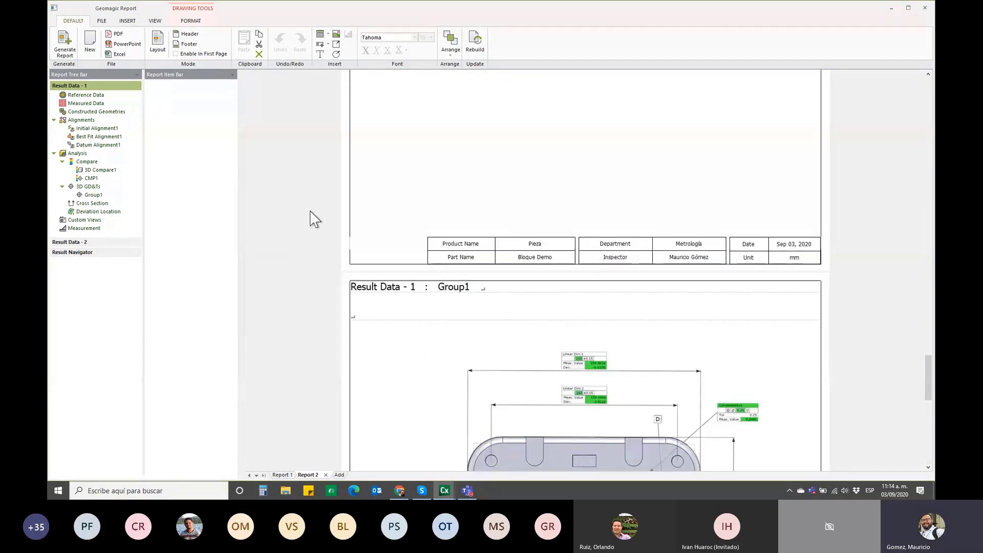
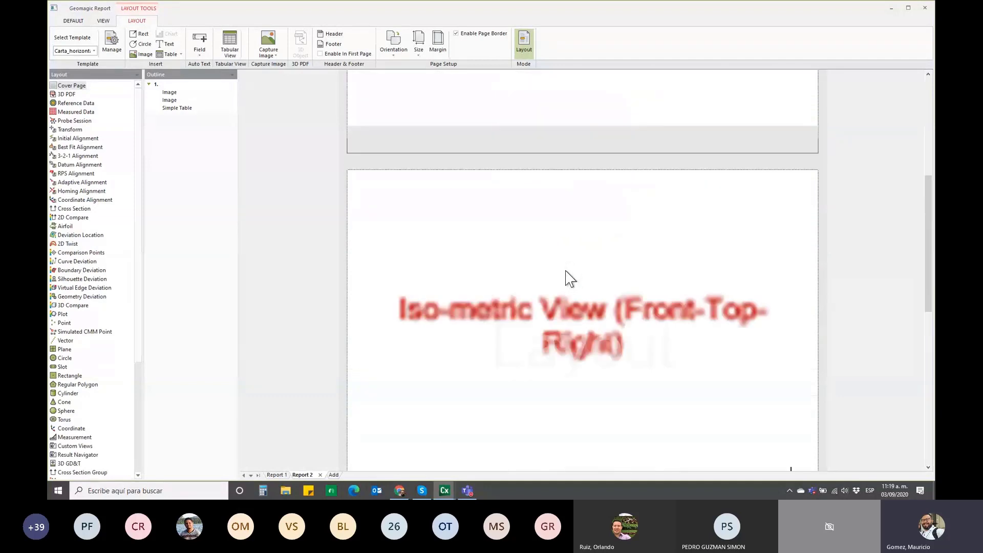
Shrink the Iso-metric View captured image by dragging its corner handle.
scroll(538, 340, down, 2)
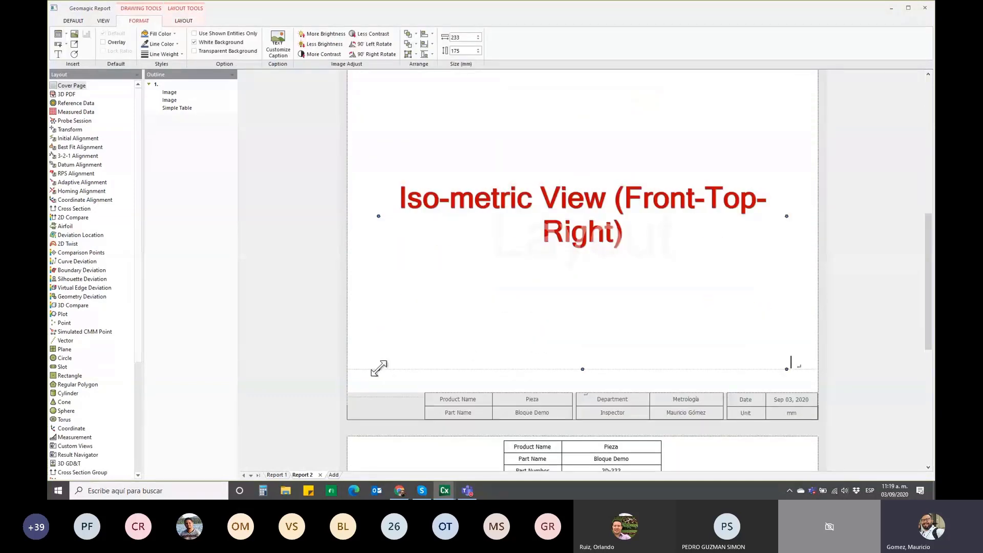
drag(377, 369, 545, 241)
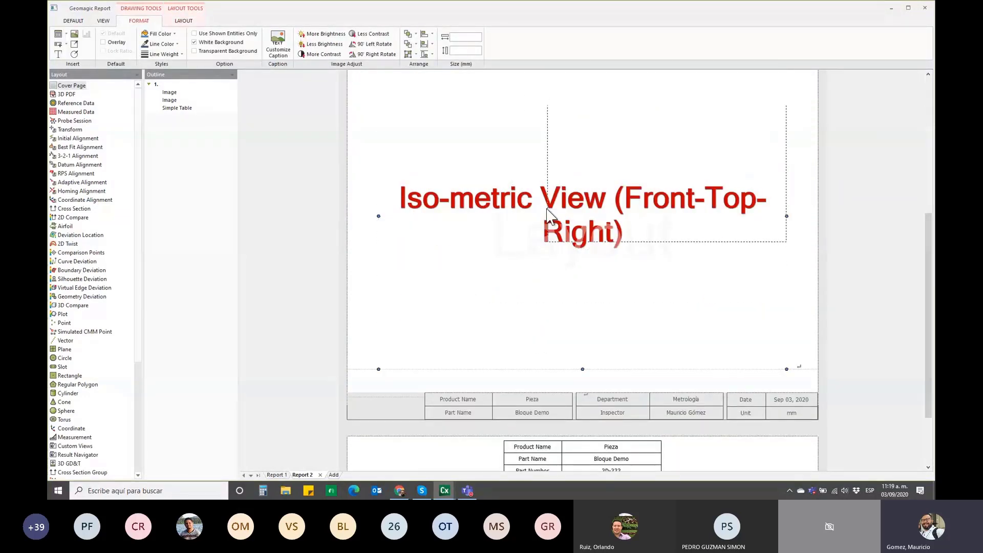
scroll(577, 223, up, 5)
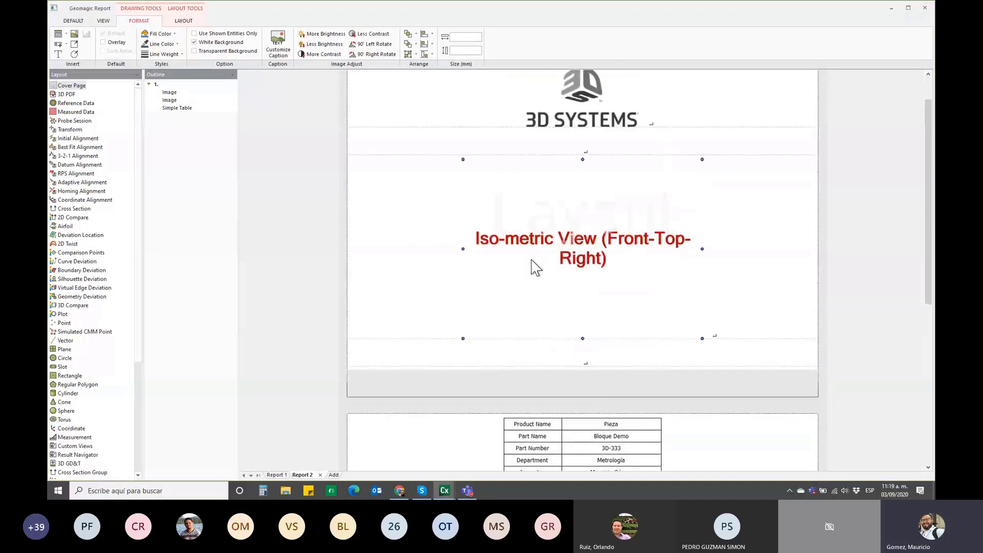
drag(463, 338, 470, 330)
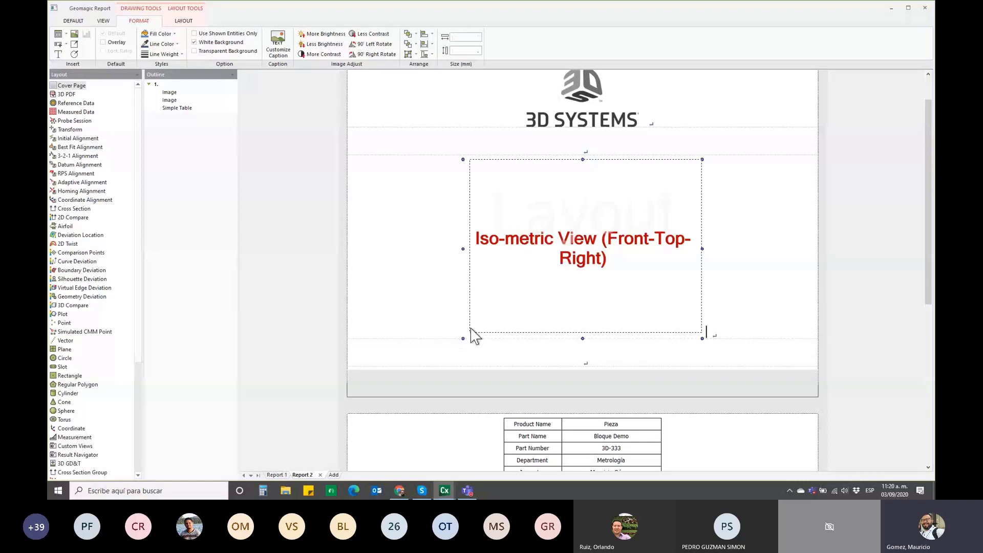
drag(470, 330, 680, 321)
click(689, 325)
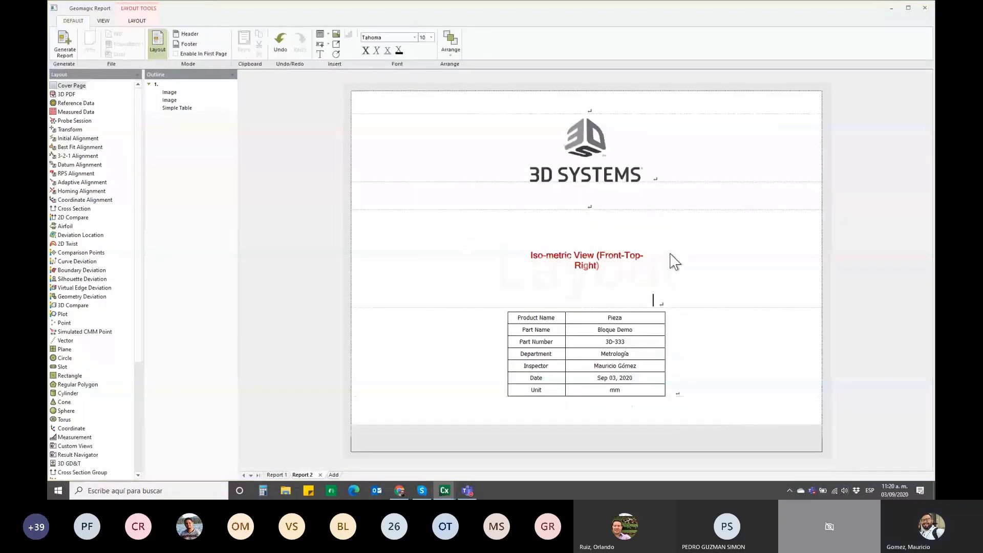
Delete the empty line under the 3D SYSTEMS logo and slightly enlarge the Iso-metric View image.
click(606, 188)
key(Delete)
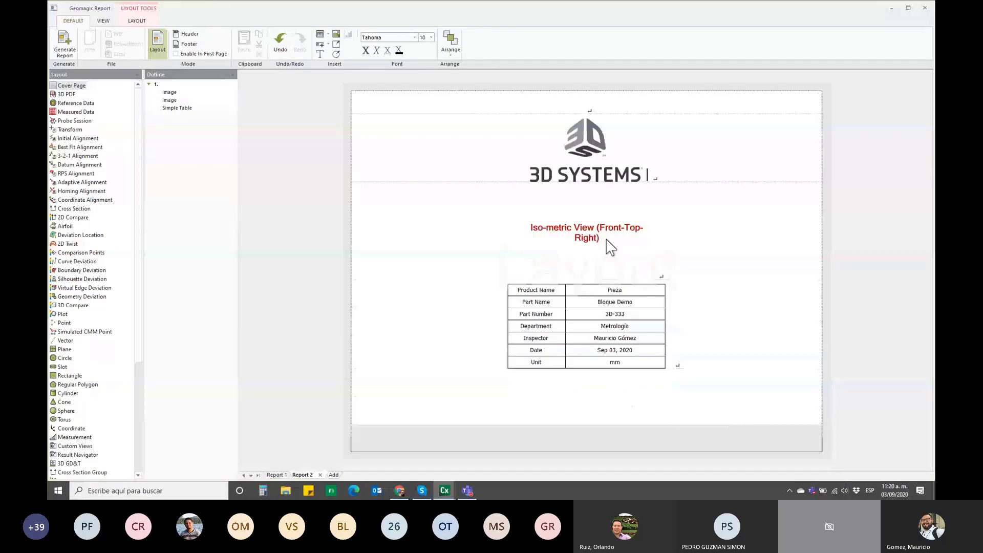
click(610, 247)
drag(527, 284, 446, 296)
click(279, 240)
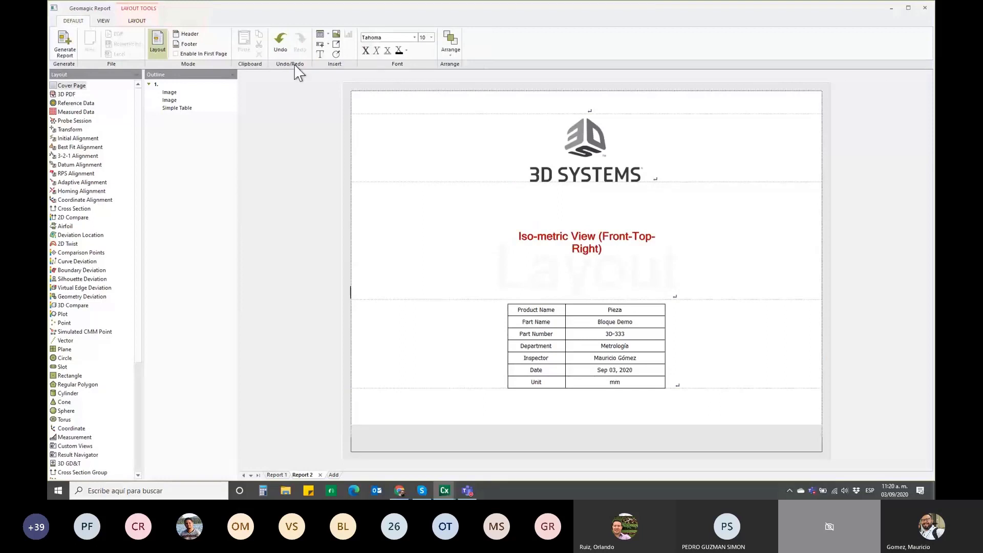
click(137, 21)
click(272, 56)
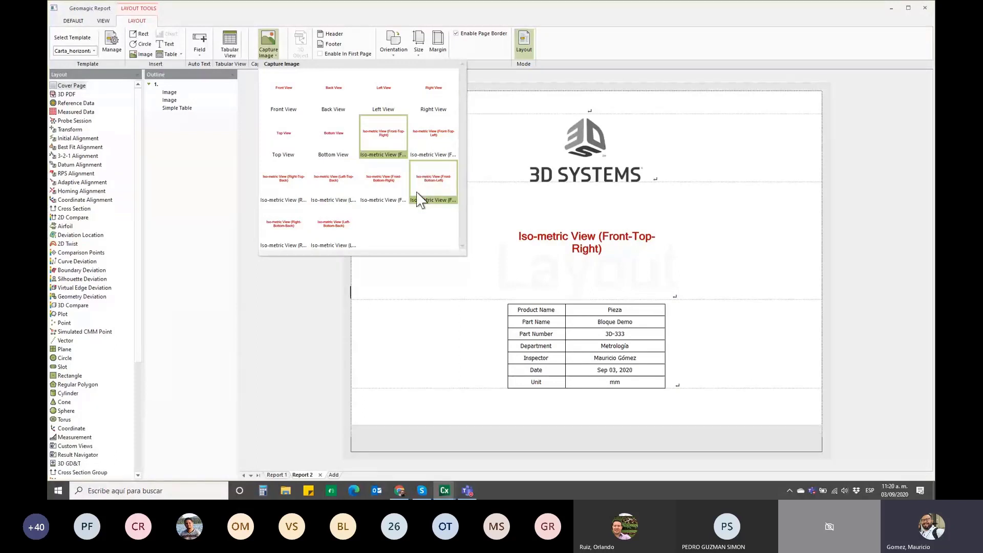
Close the capture view gallery unused and open the 3D GD&T layout from the Layout list.
click(221, 281)
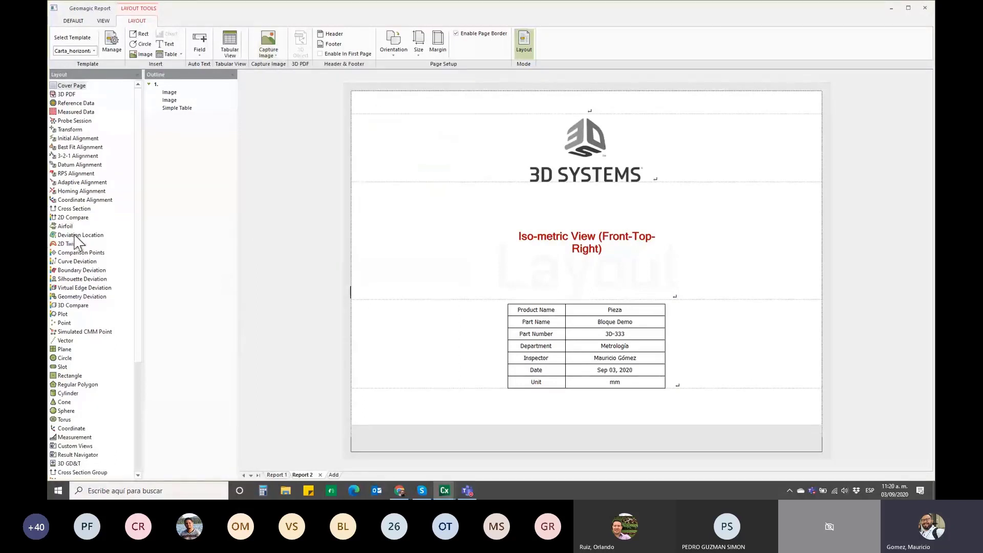
scroll(79, 241, down, 6)
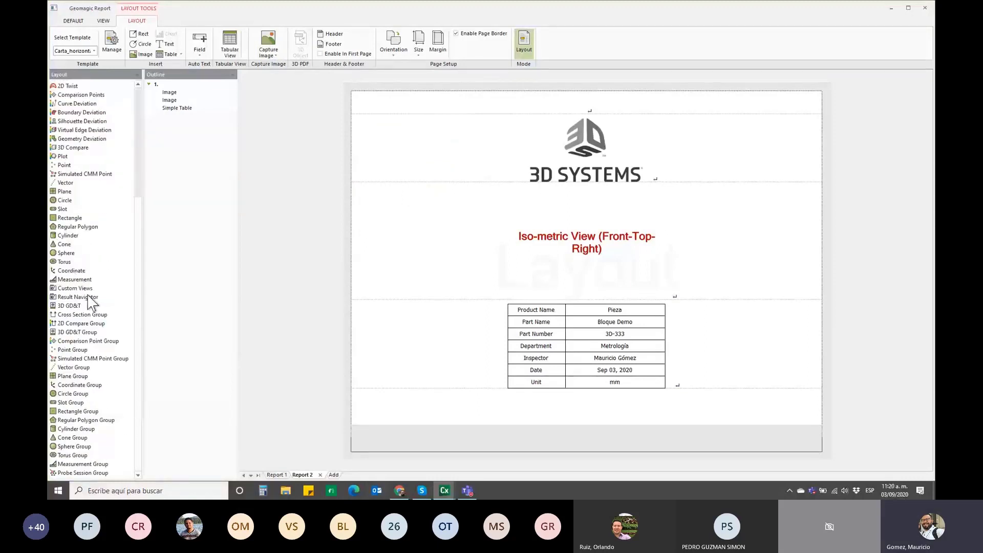
click(74, 305)
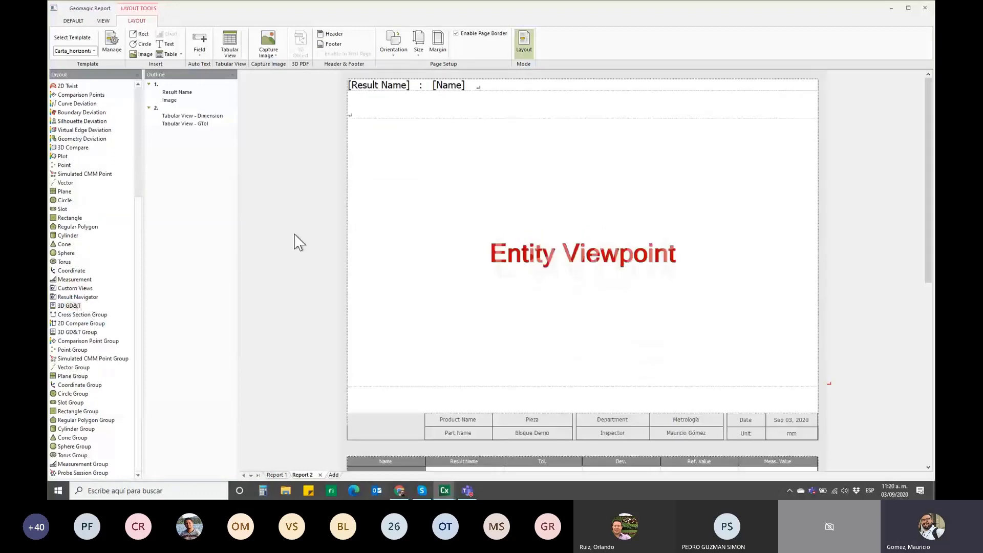
scroll(306, 236, down, 1)
scroll(306, 236, down, 5)
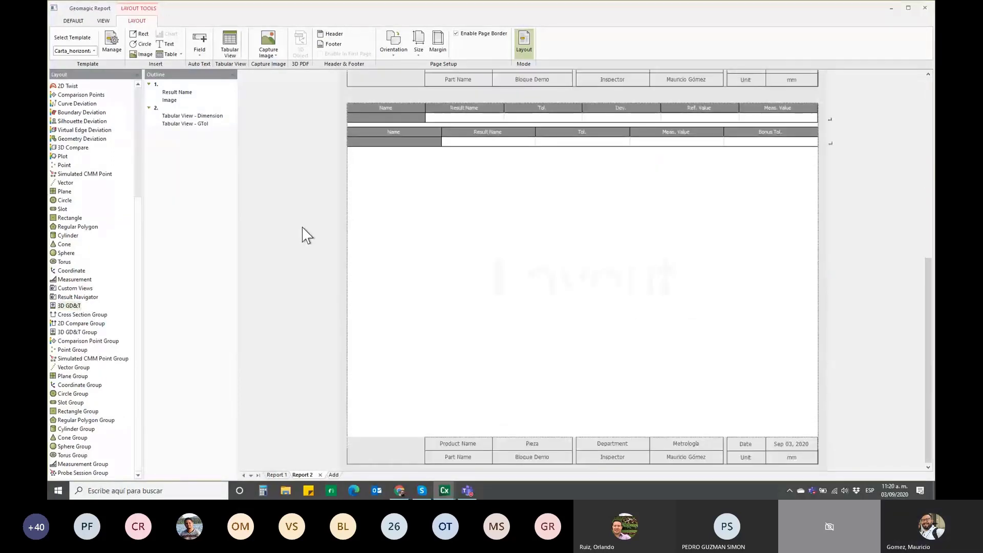
scroll(306, 236, up, 6)
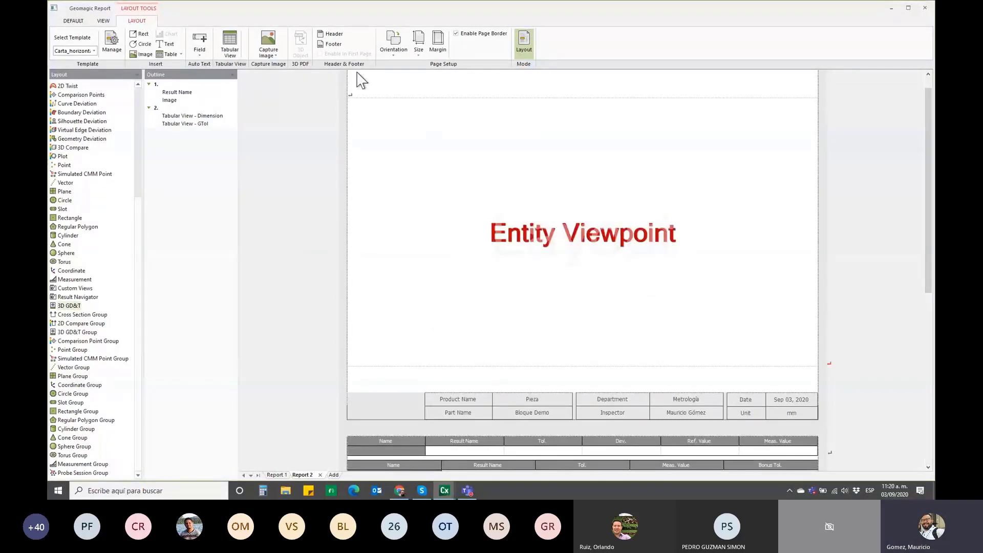
click(165, 94)
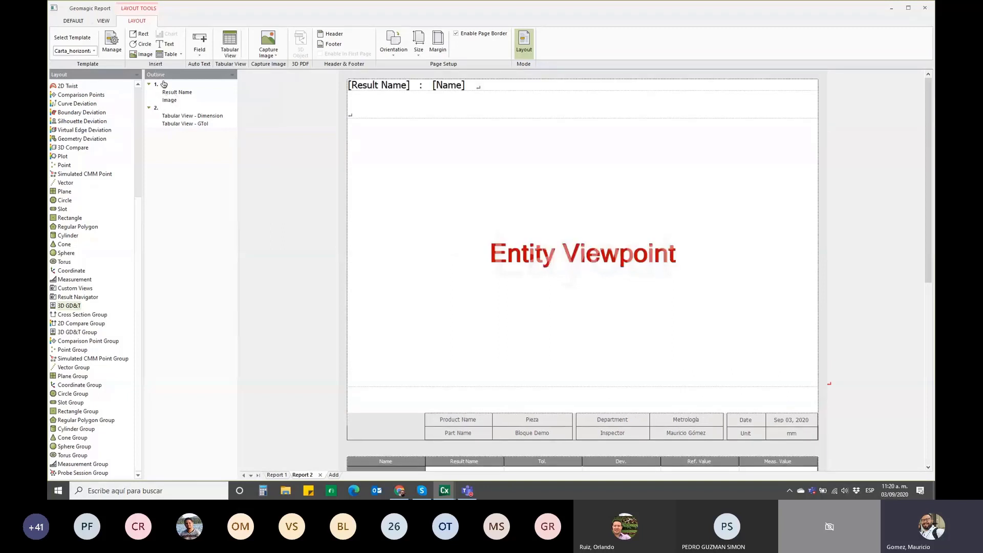
click(172, 92)
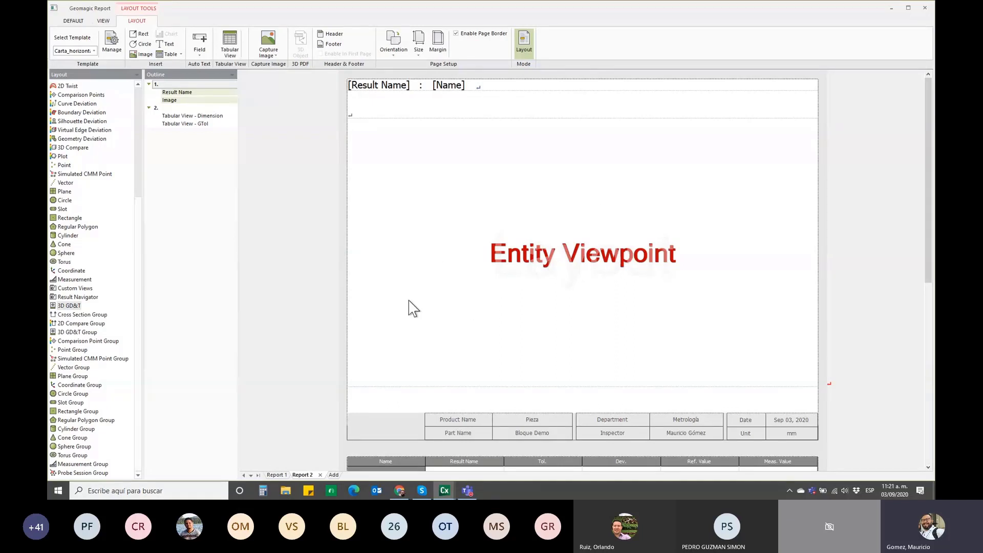
click(274, 474)
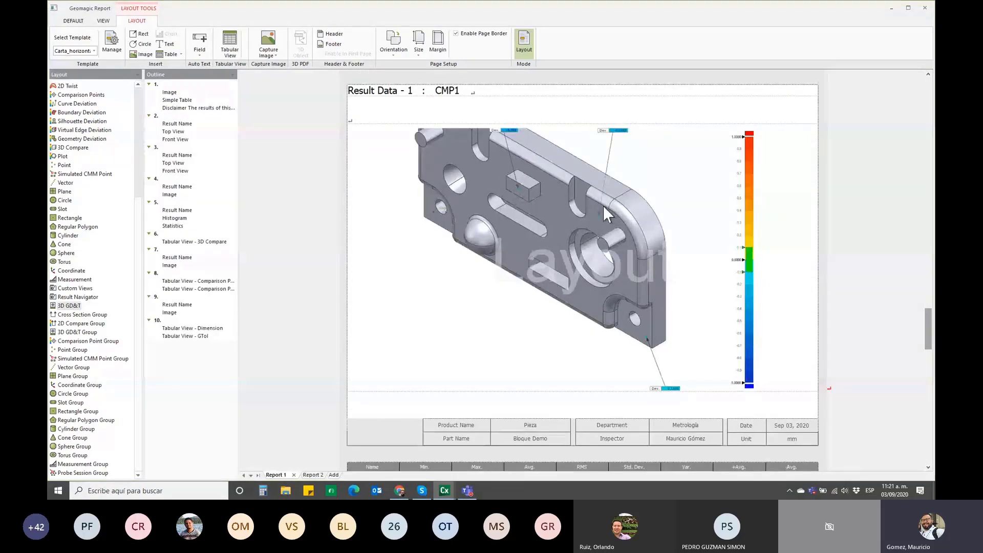
key(ctrl+Tab)
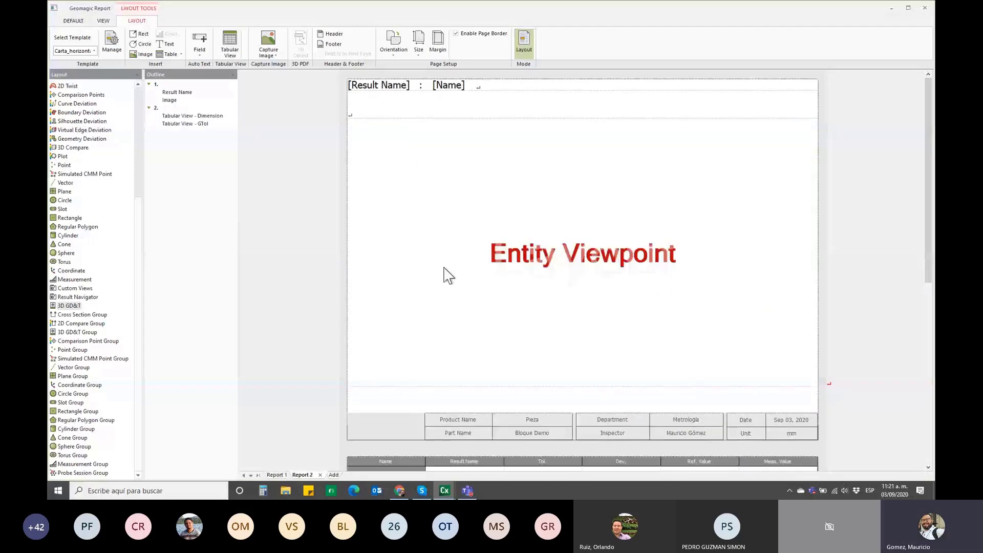
click(172, 110)
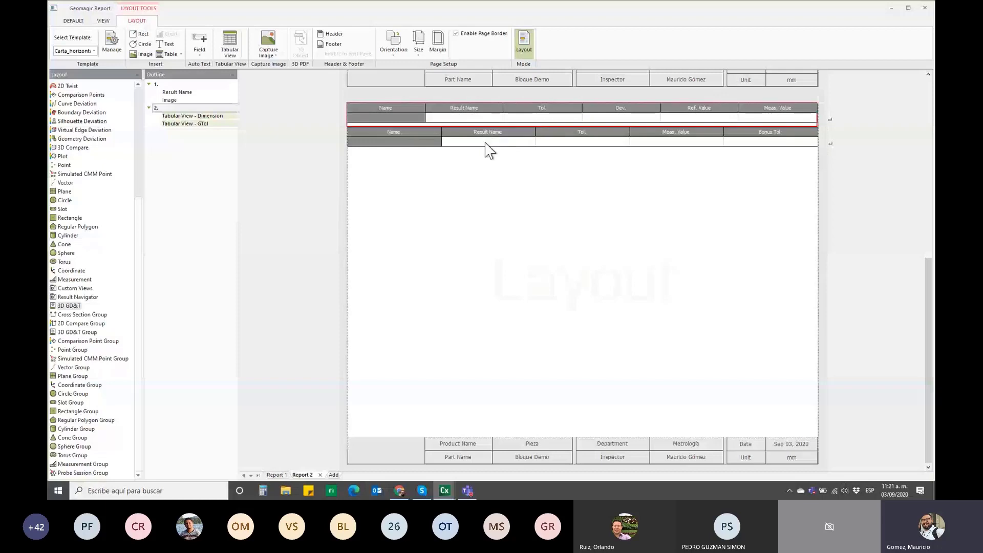
click(492, 118)
click(504, 146)
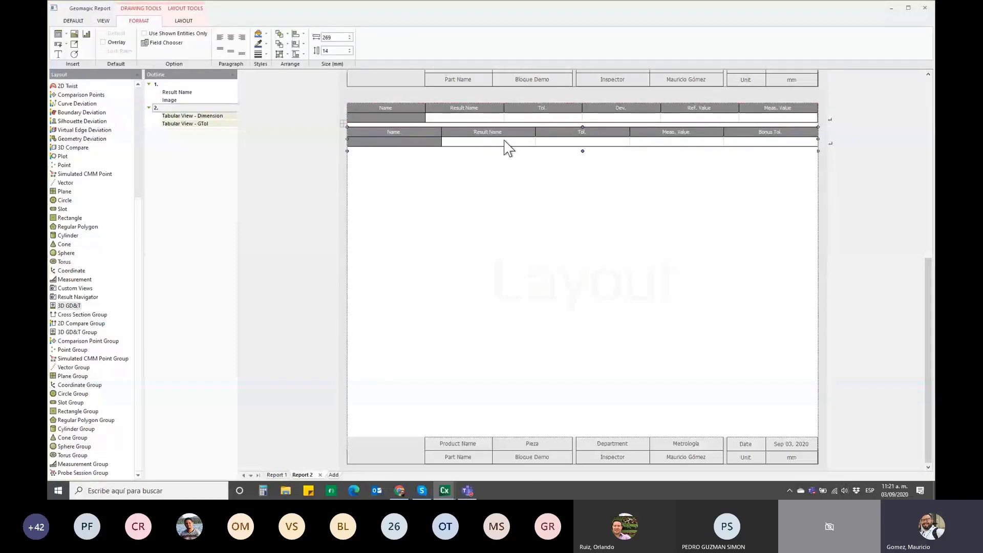
click(166, 42)
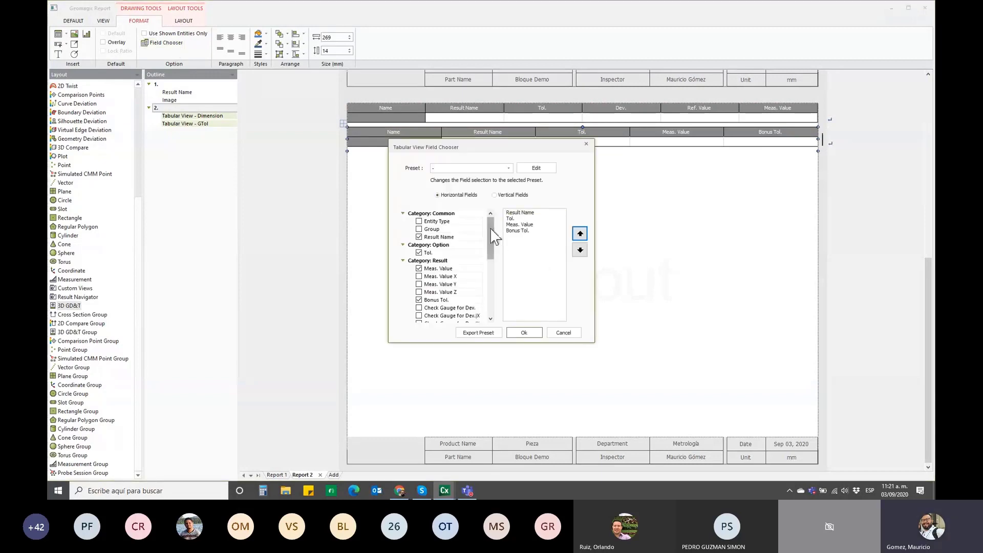
click(563, 333)
click(424, 142)
click(178, 44)
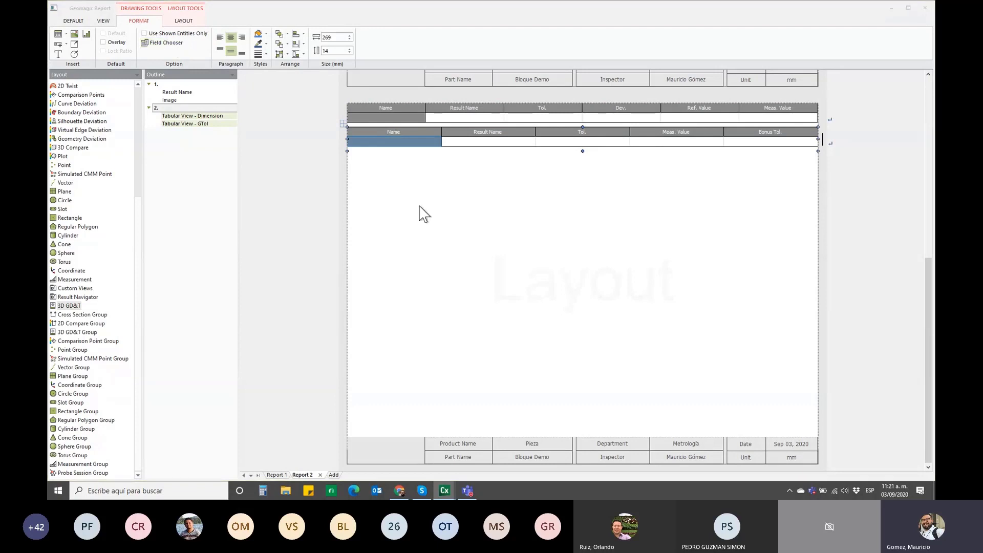
drag(490, 235, 492, 295)
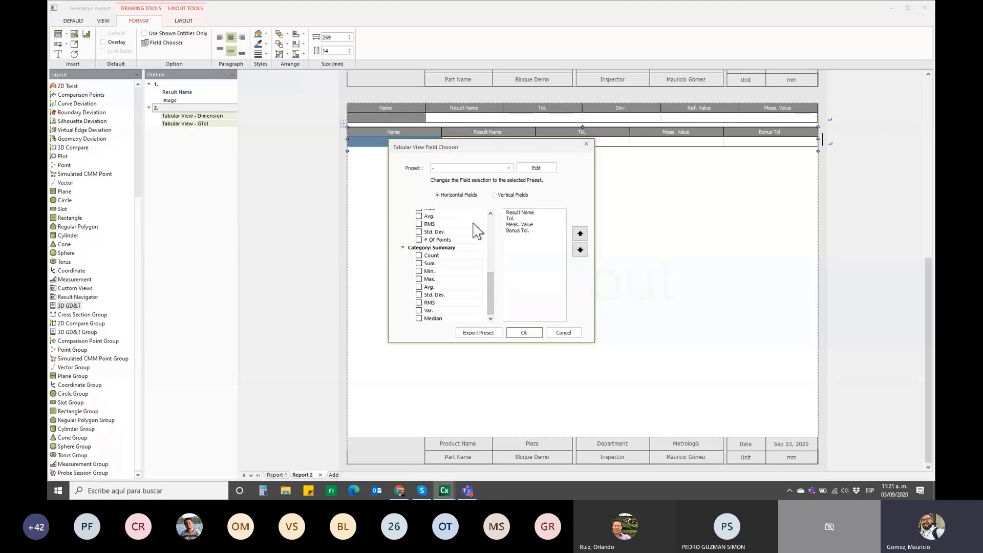
click(508, 169)
click(533, 335)
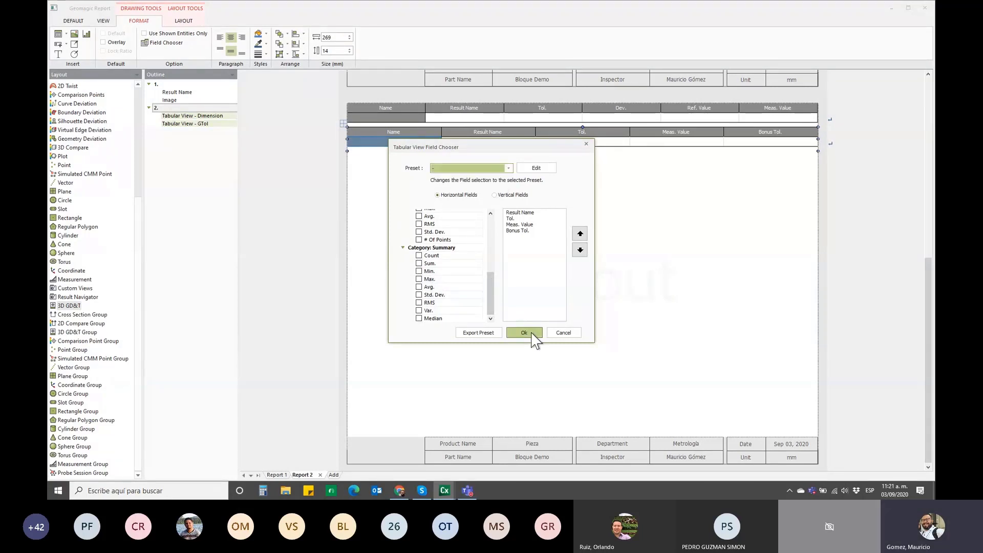
click(533, 335)
click(295, 169)
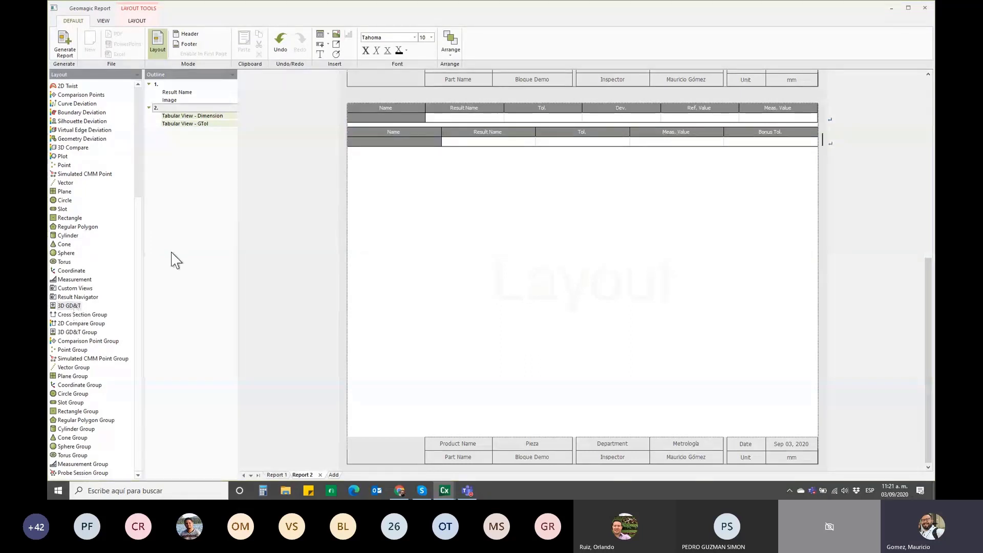
Insert a page break after the second tabular view, creating an empty third page.
click(205, 158)
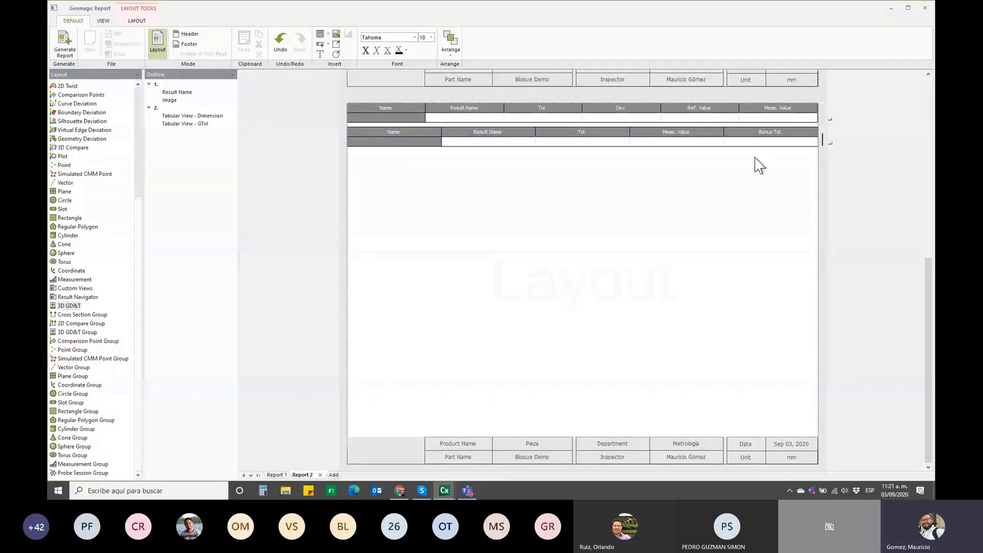
click(165, 108)
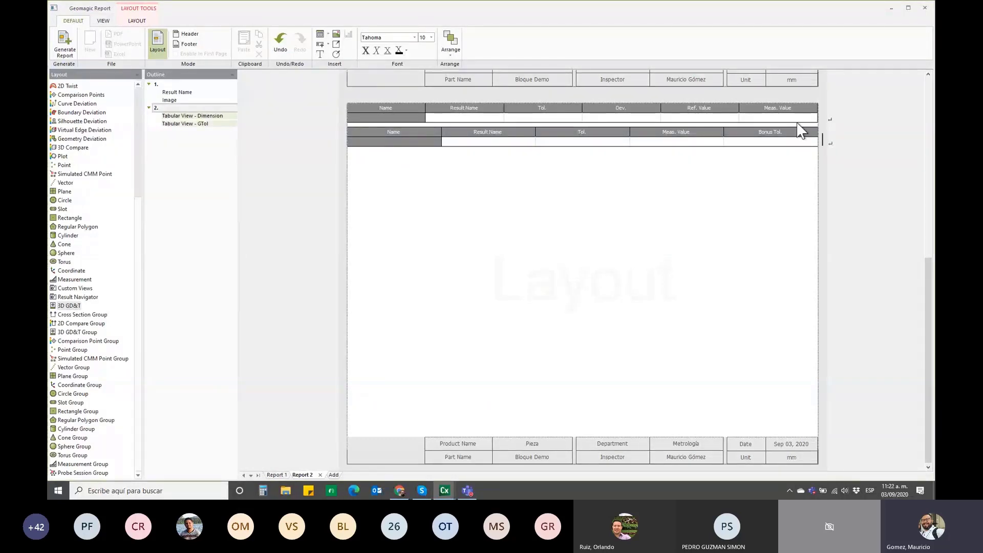
click(818, 151)
click(817, 150)
click(822, 143)
key(ctrl+Return)
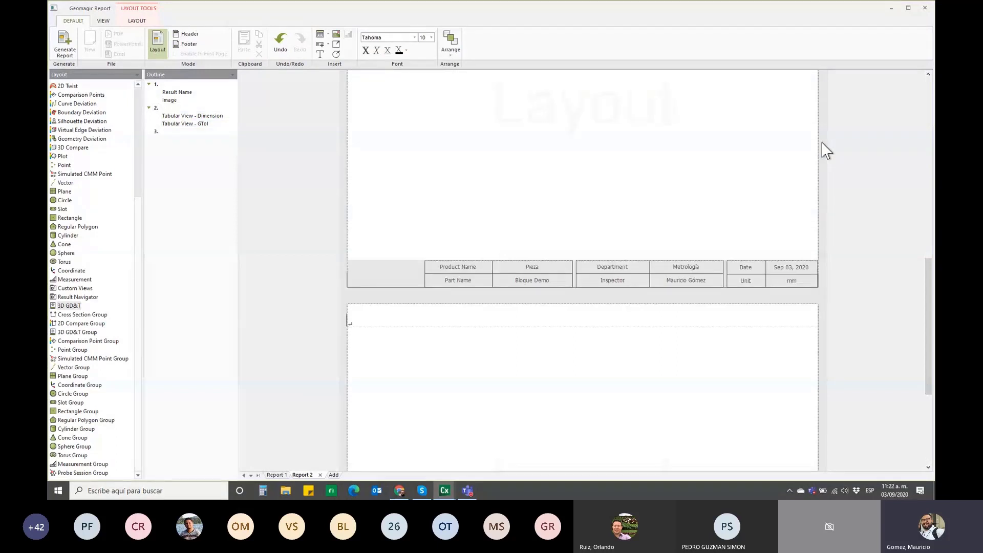
scroll(435, 229, down, 3)
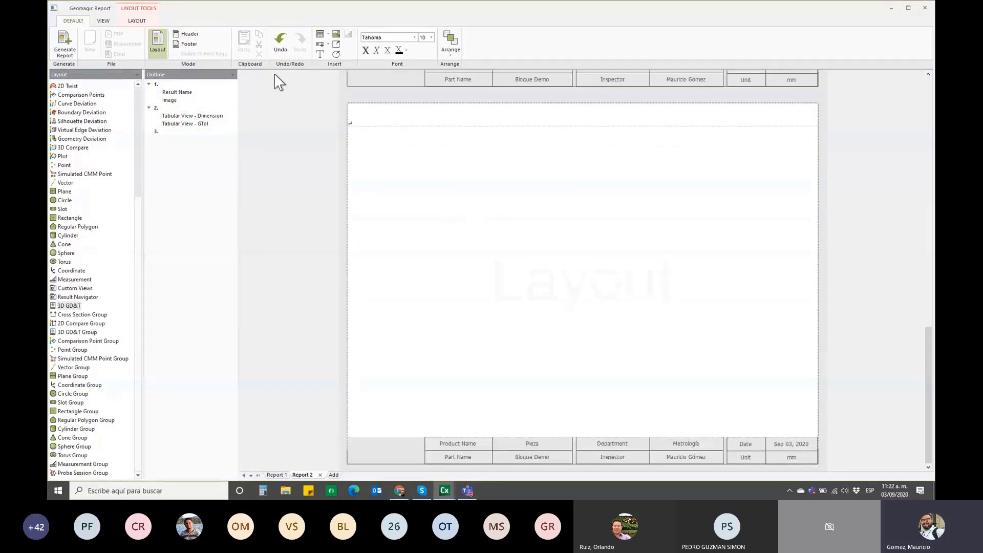
Insert a 3x3 table on the third page with pale green fill and red grid lines.
click(327, 34)
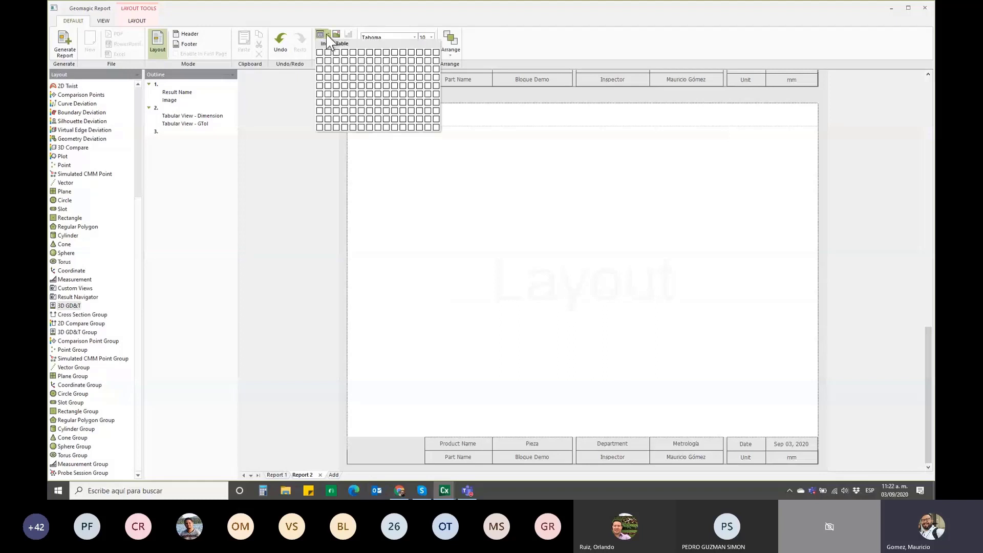
click(336, 68)
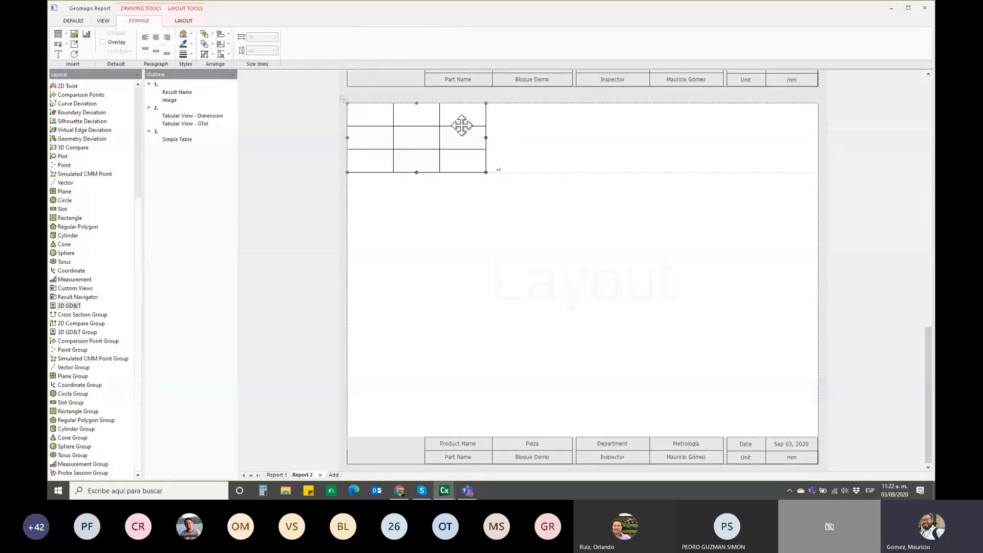
click(191, 33)
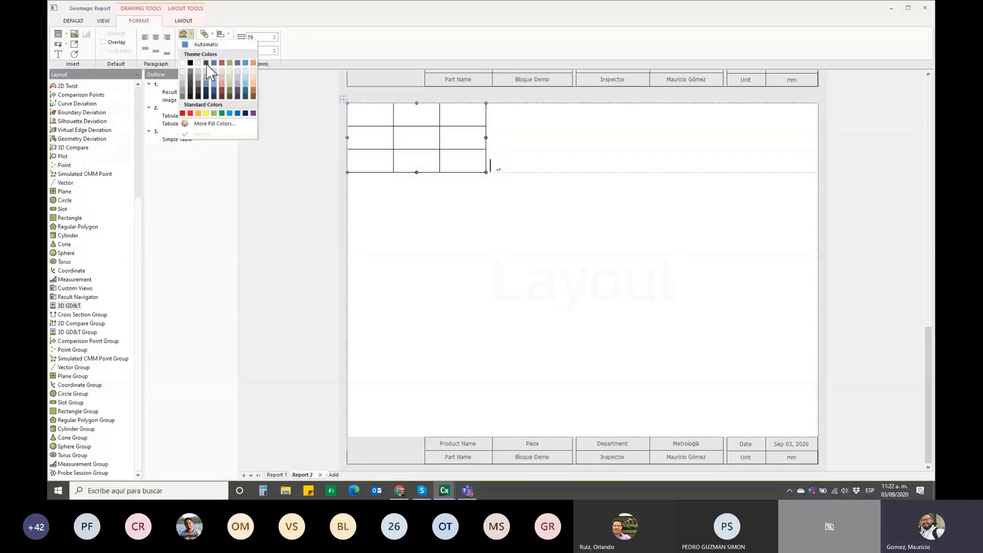
click(230, 71)
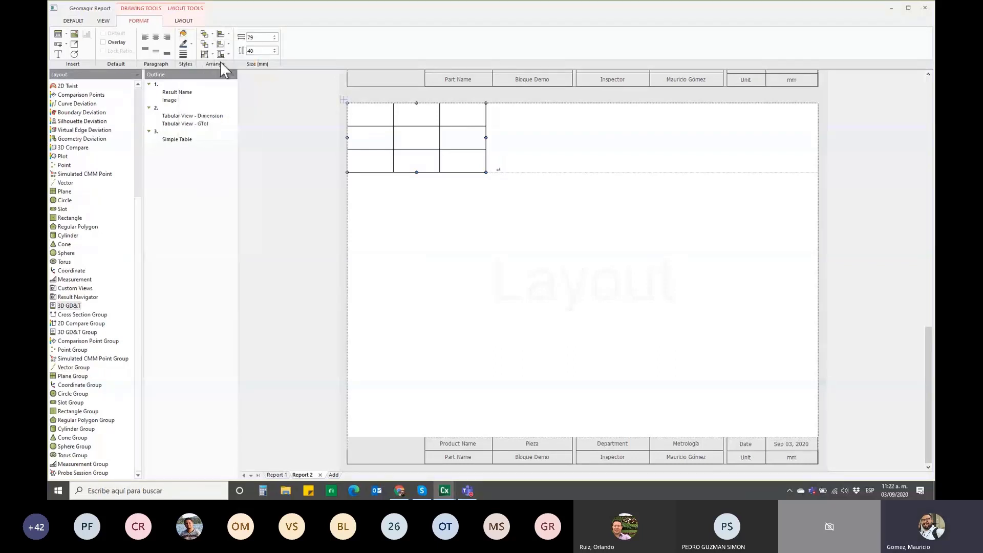
click(191, 44)
click(189, 123)
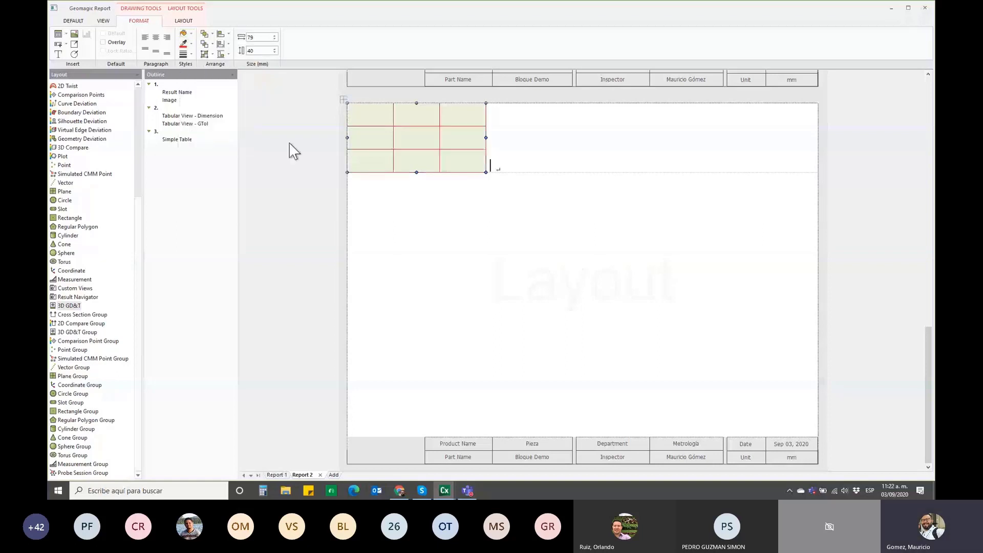
click(520, 142)
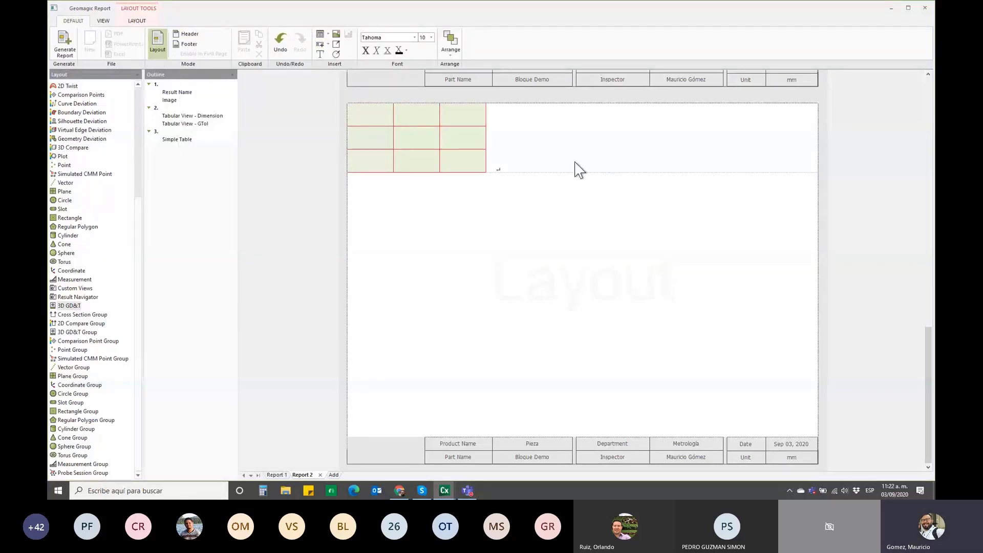
click(395, 193)
click(320, 54)
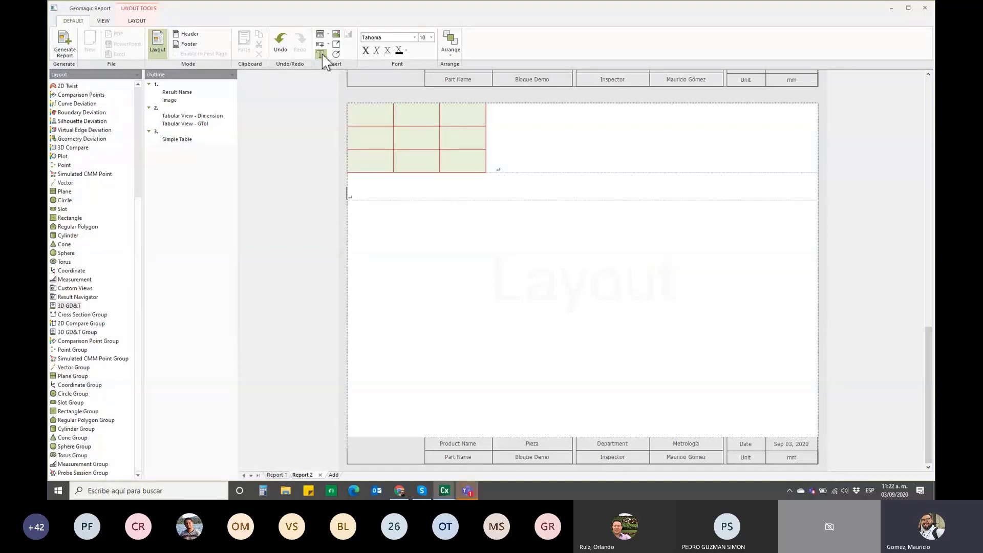
Enter 'Demostración de edición de informes' in a text box below the table.
click(442, 194)
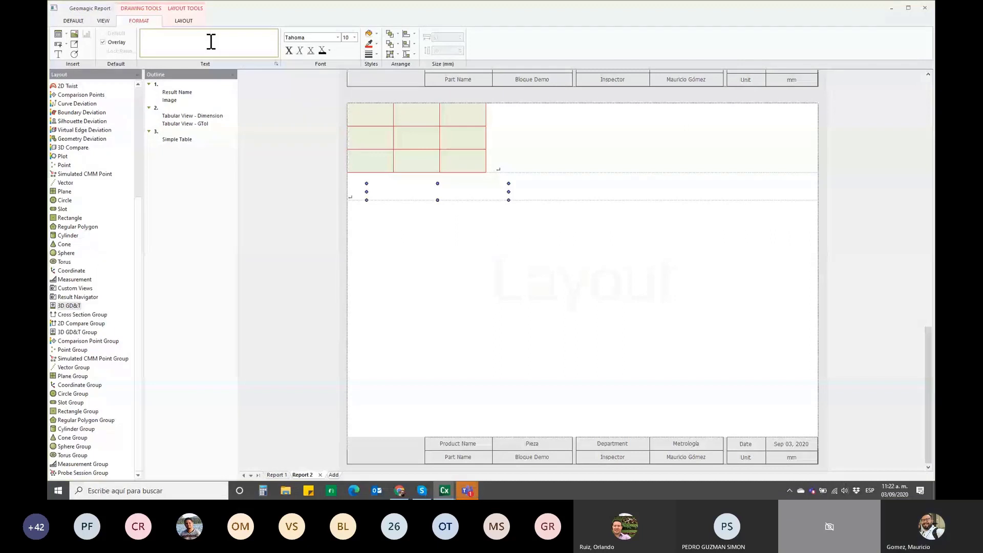
text(Demostración de ed)
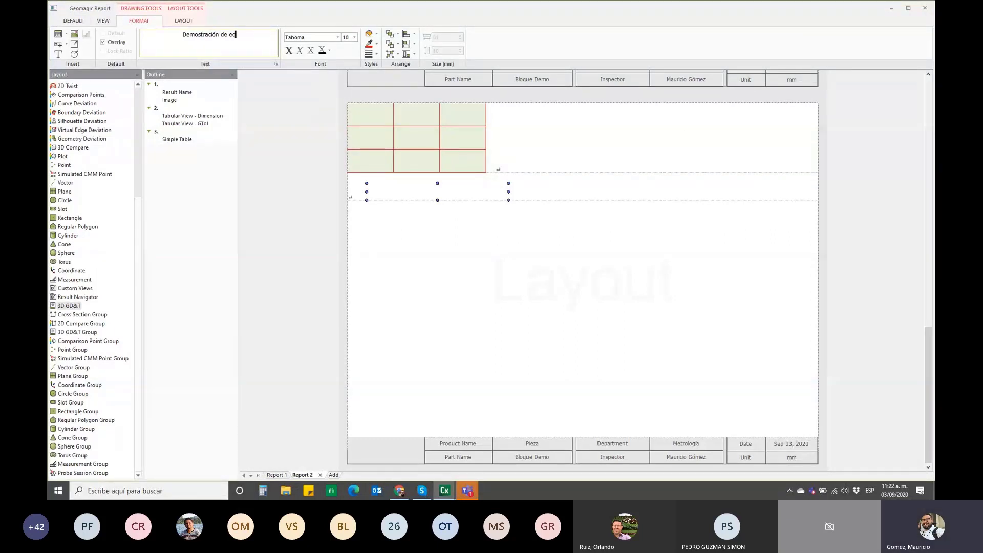
text(ición de i)
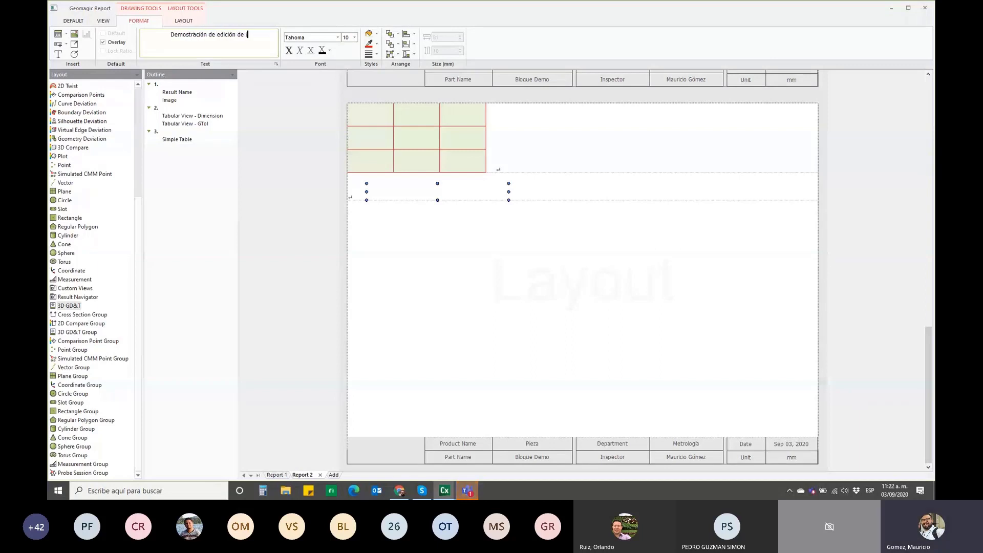
text(nformes)
key(Return)
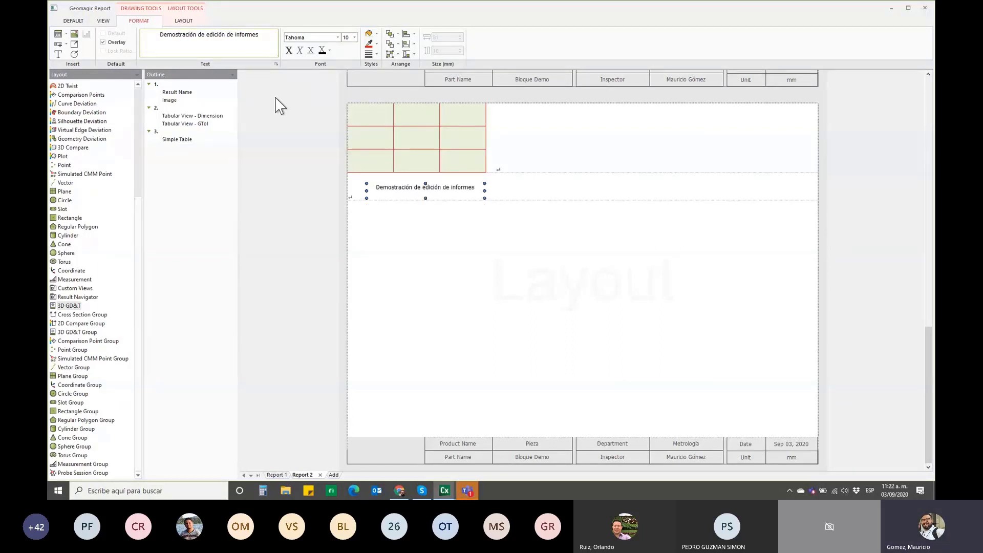
click(461, 193)
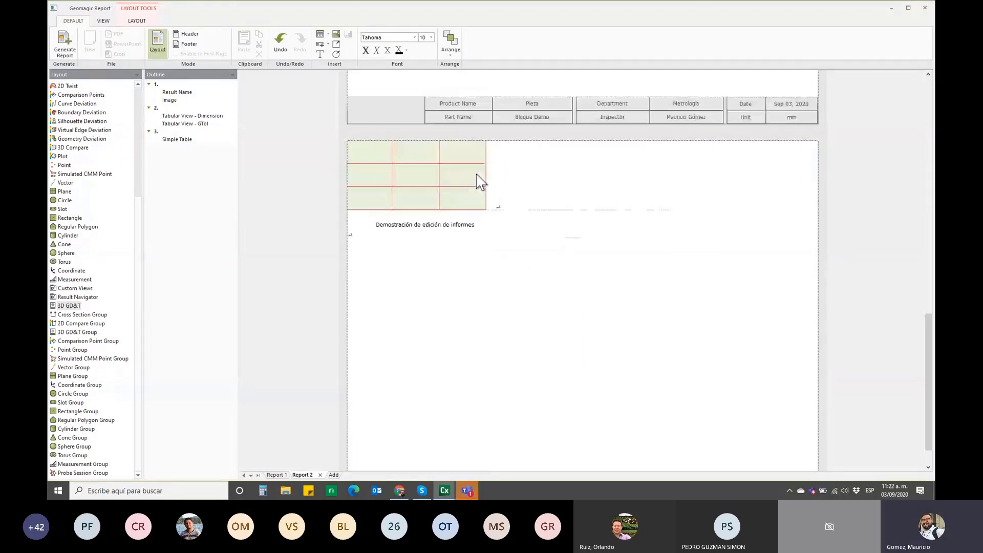
Add a blank line, insert a Custom Viewpoint captured image, and shrink it below the text.
click(558, 235)
key(Return)
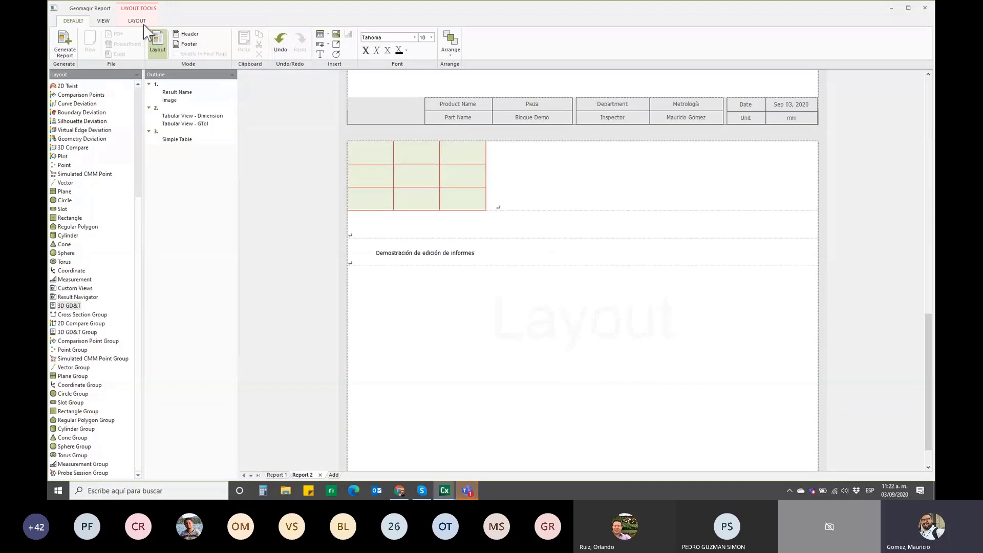
click(137, 21)
click(268, 46)
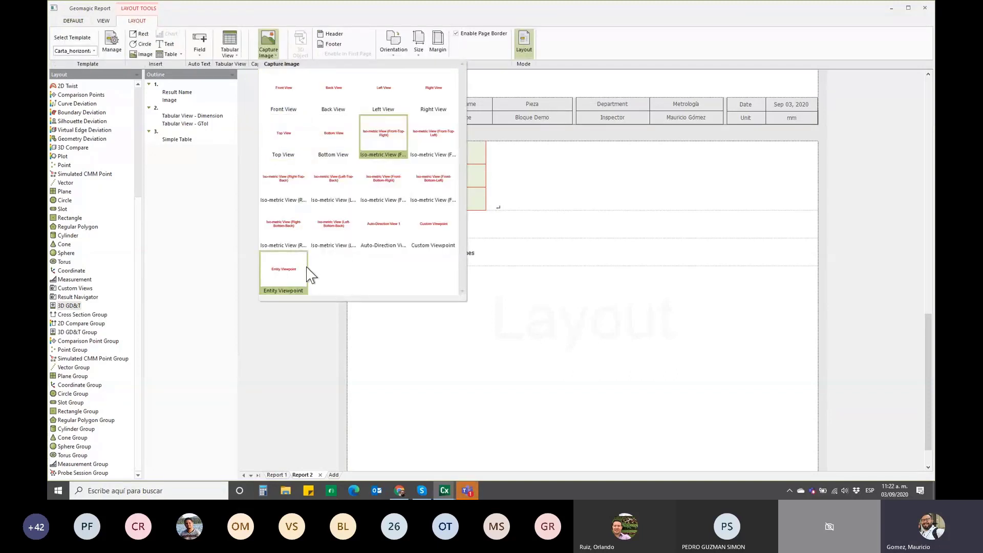
click(430, 242)
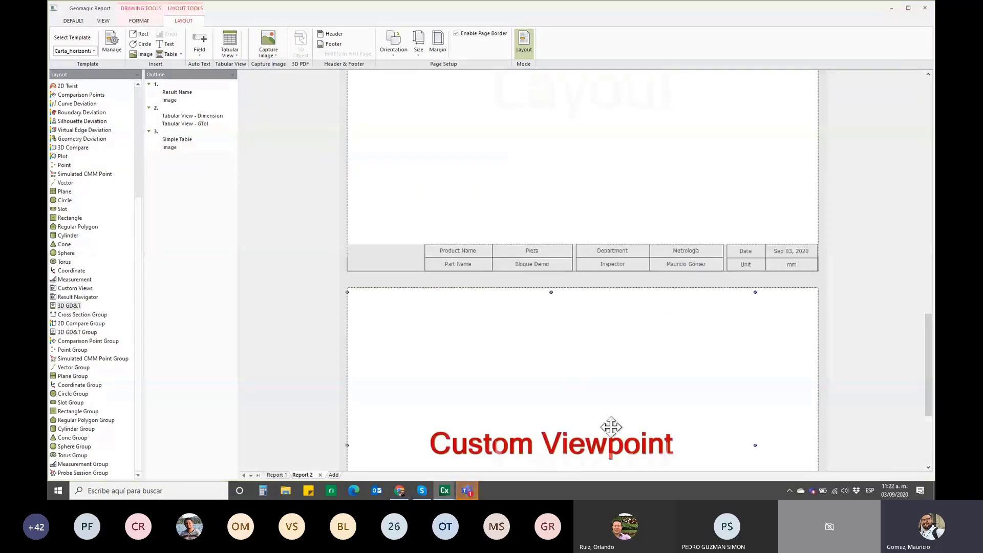
scroll(640, 410, down, 3)
drag(755, 432, 565, 288)
scroll(589, 287, up, 1)
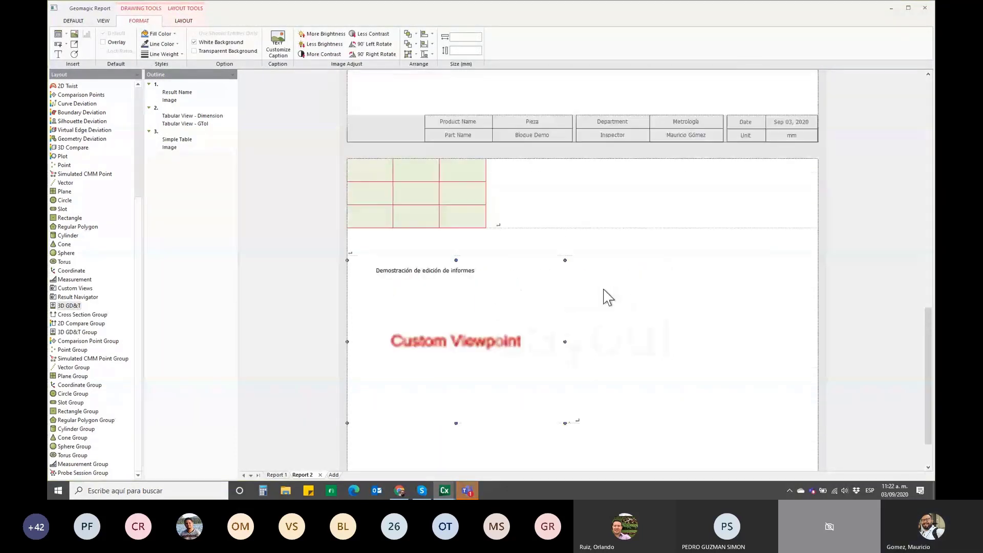
click(285, 210)
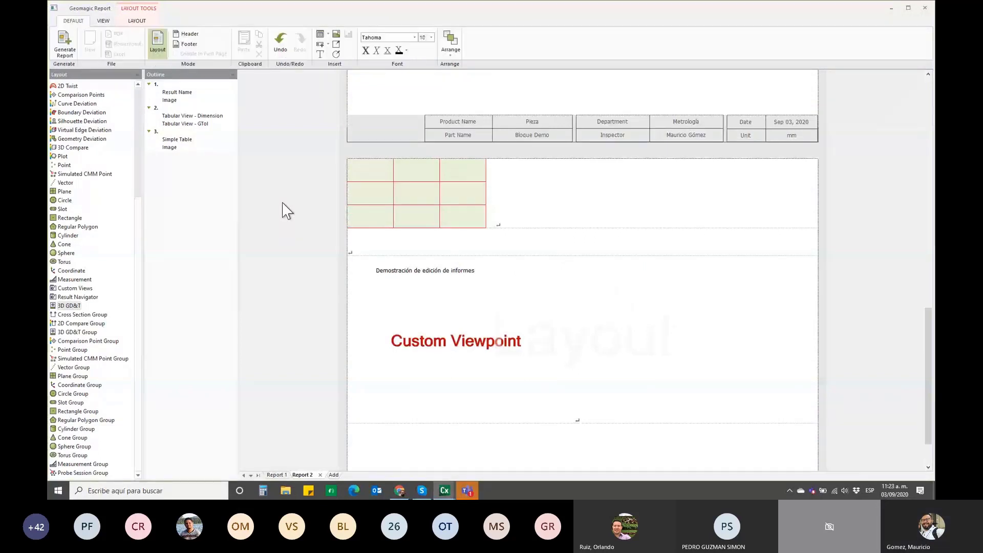
Select the table's middle cell and show the Field menu's Custom Field list.
click(441, 186)
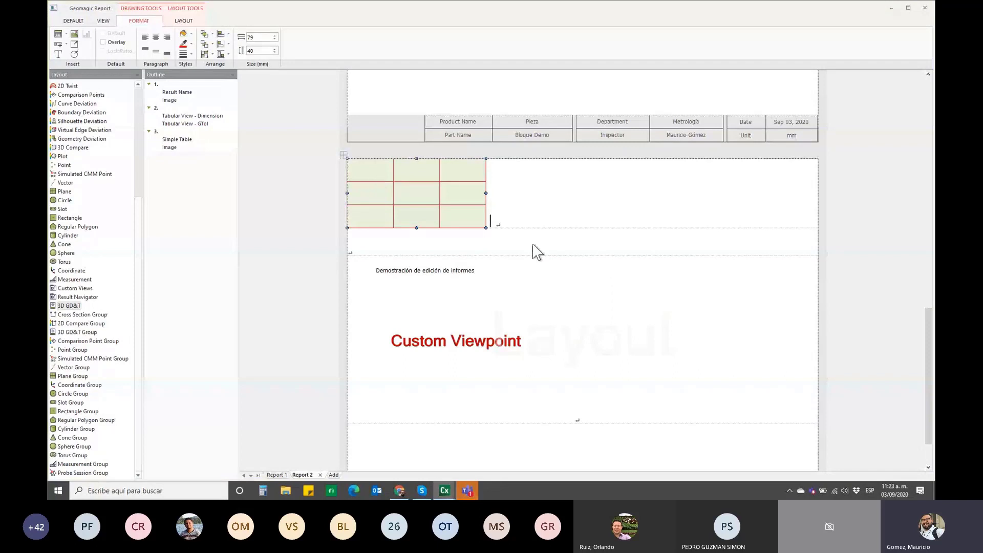
click(493, 224)
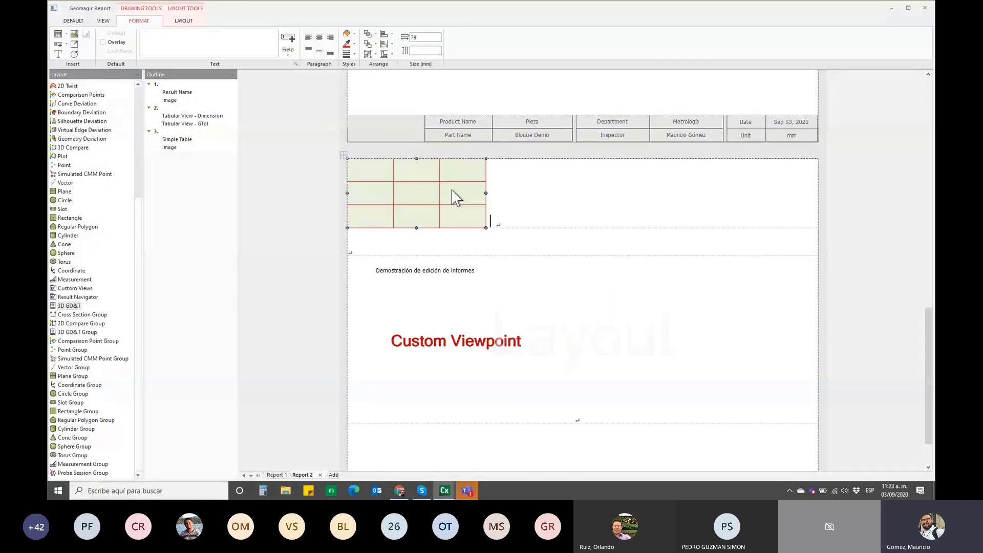
click(414, 198)
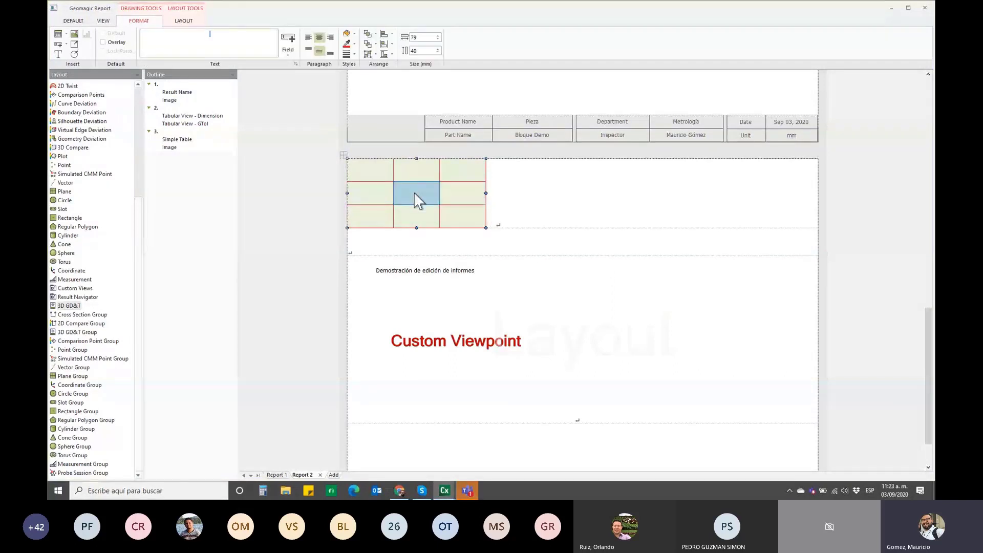
click(286, 42)
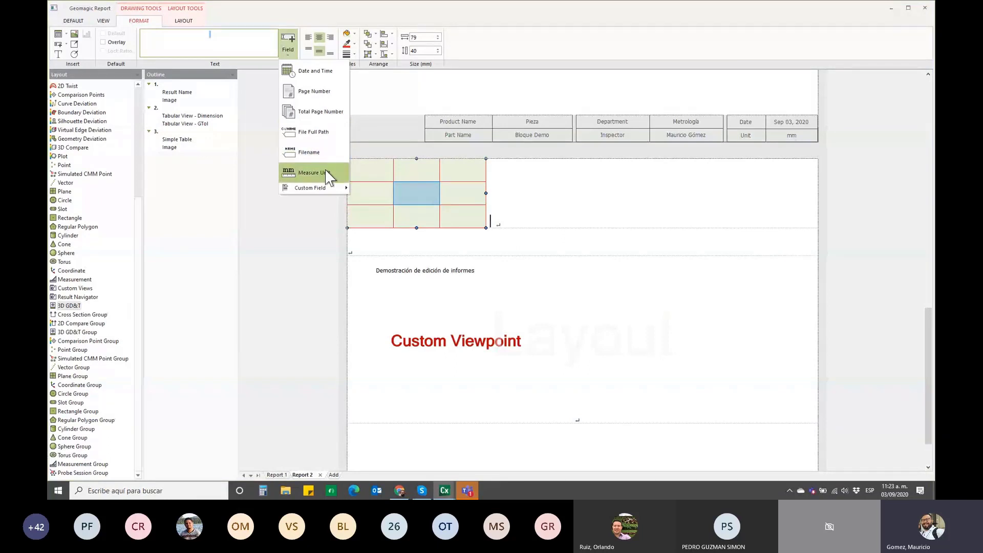
mouse_move(326, 187)
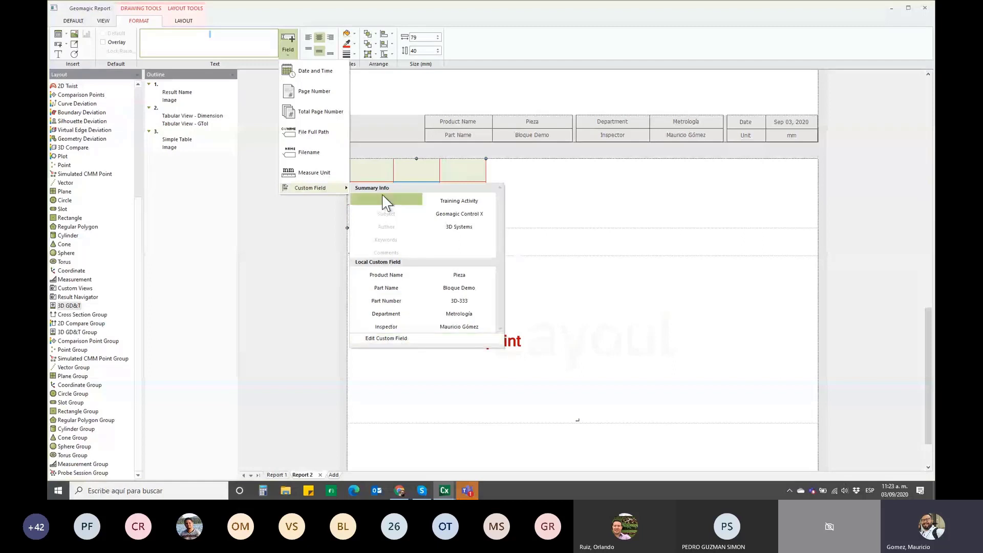
Add a local custom field named Temperatura with value 22 and confirm it.
click(402, 340)
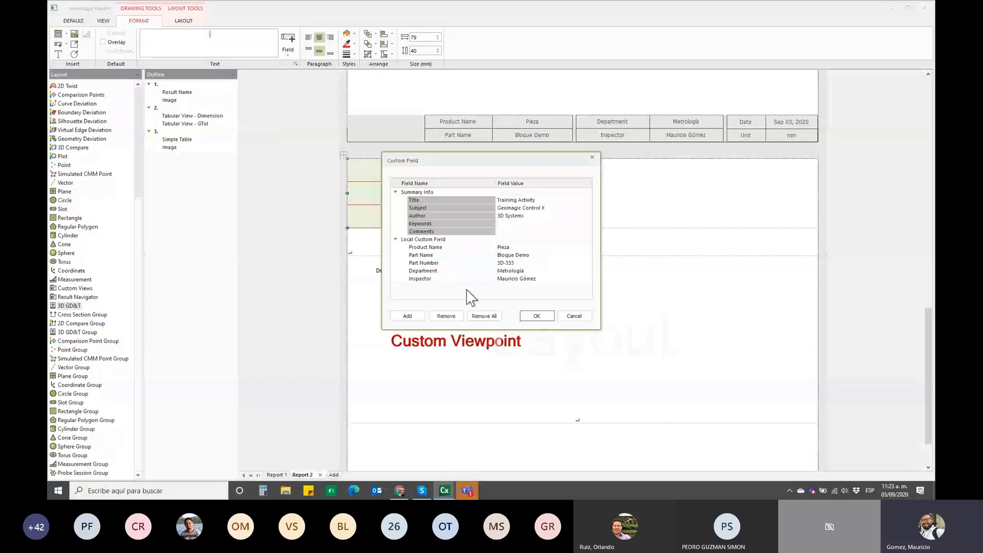
click(407, 316)
click(447, 286)
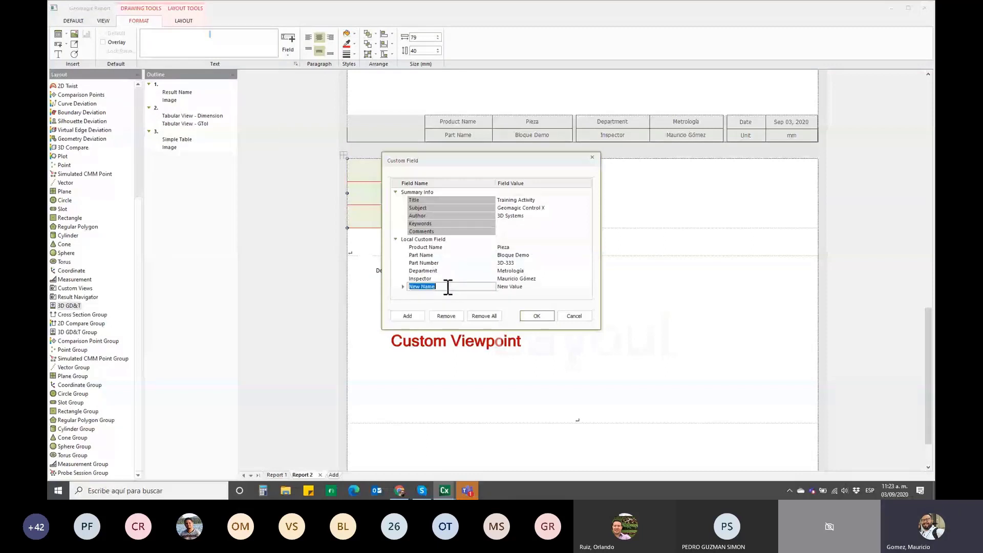
text(Temperatura)
click(531, 287)
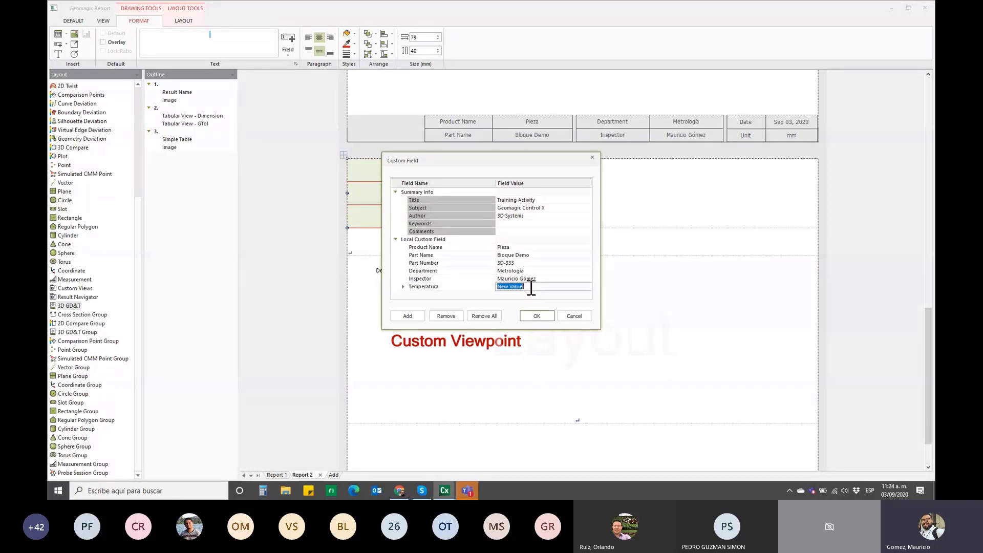
text(22)
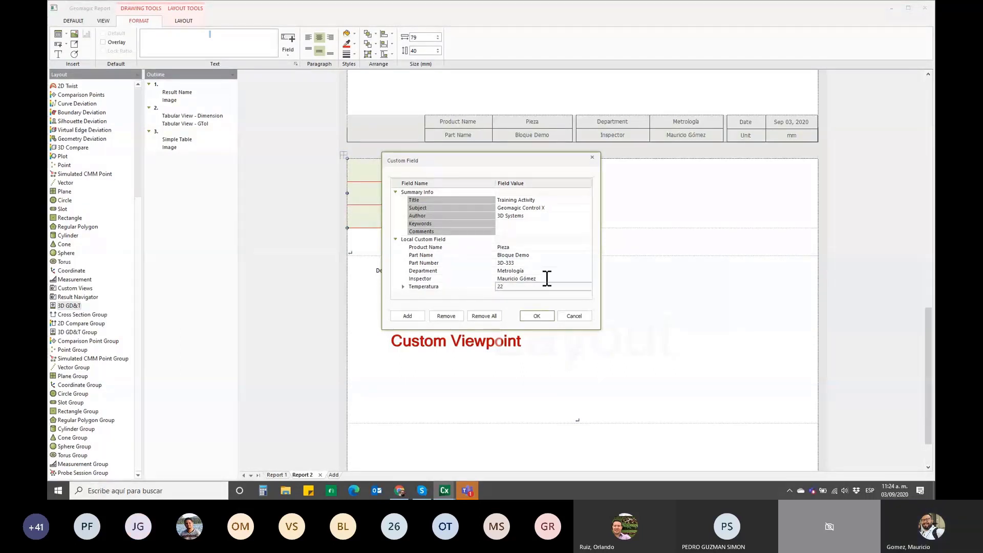
click(534, 316)
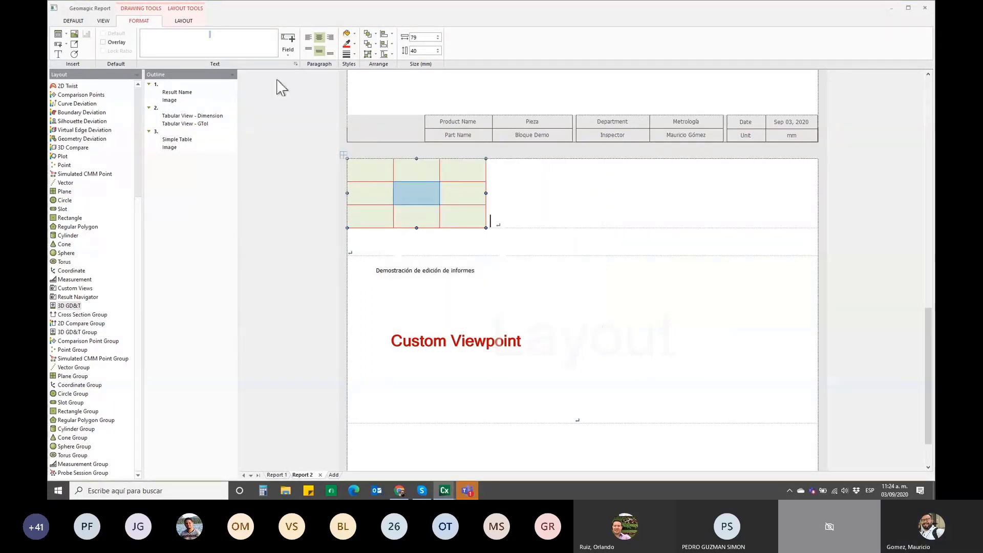
click(290, 51)
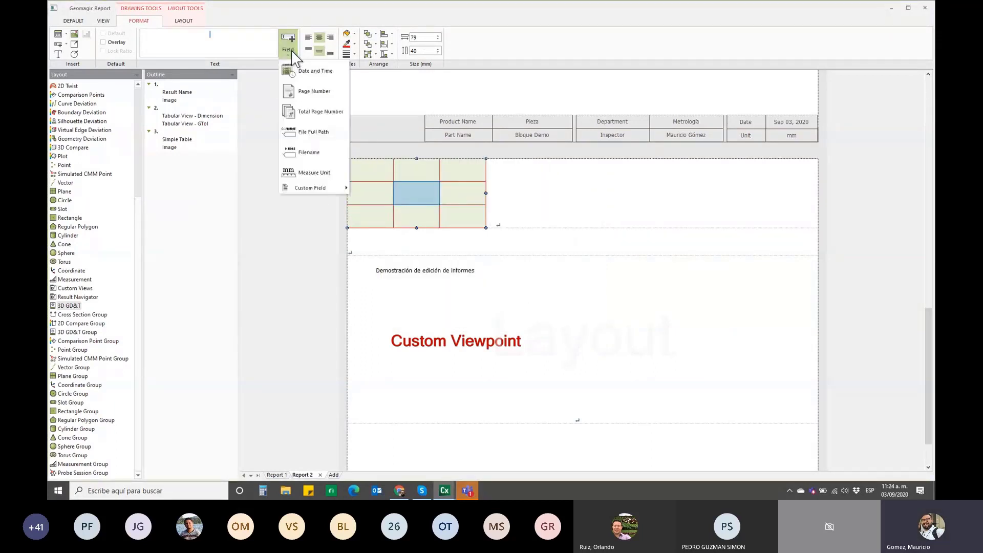
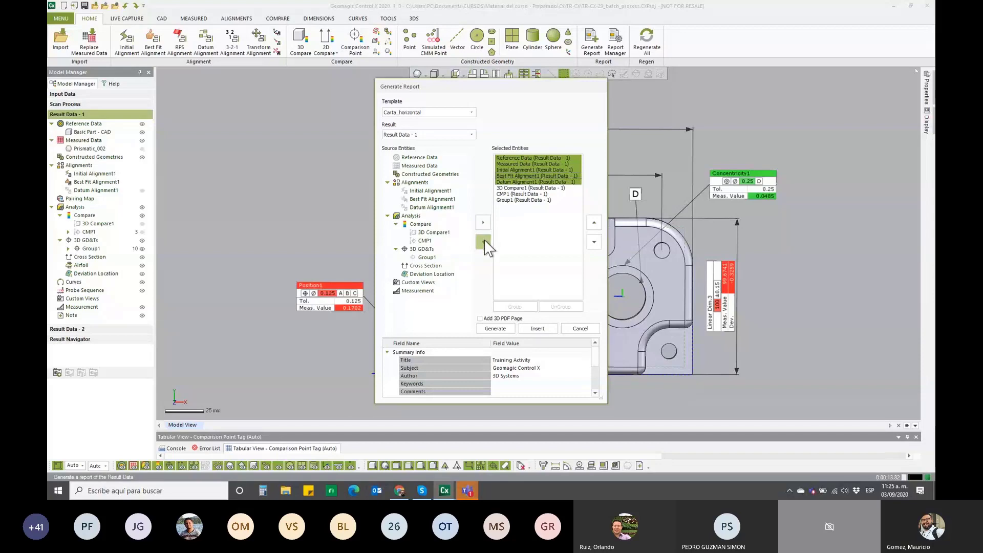
Trim Selected Entities down to 3D Compare1, CMP1 and Group1.
click(483, 241)
click(515, 164)
shift+click(517, 169)
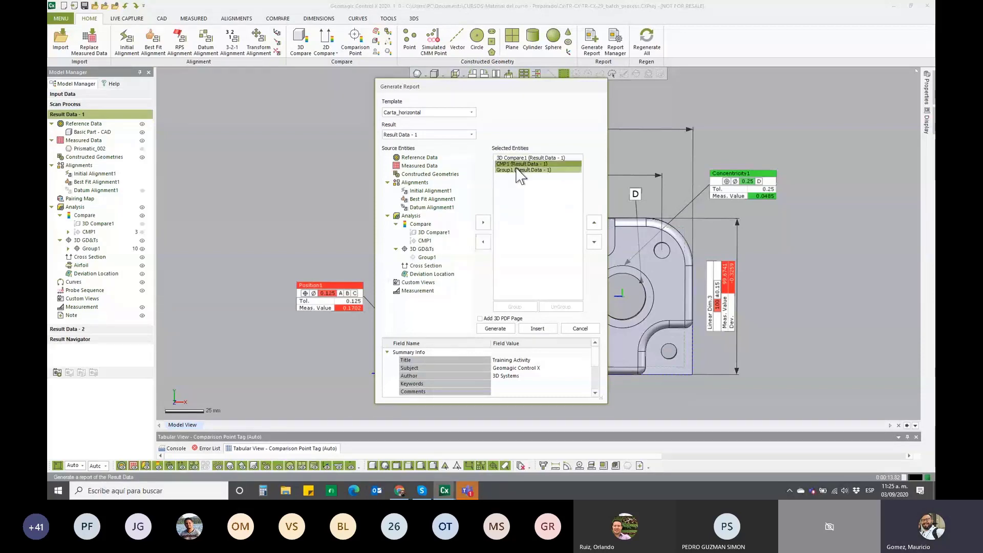
click(519, 196)
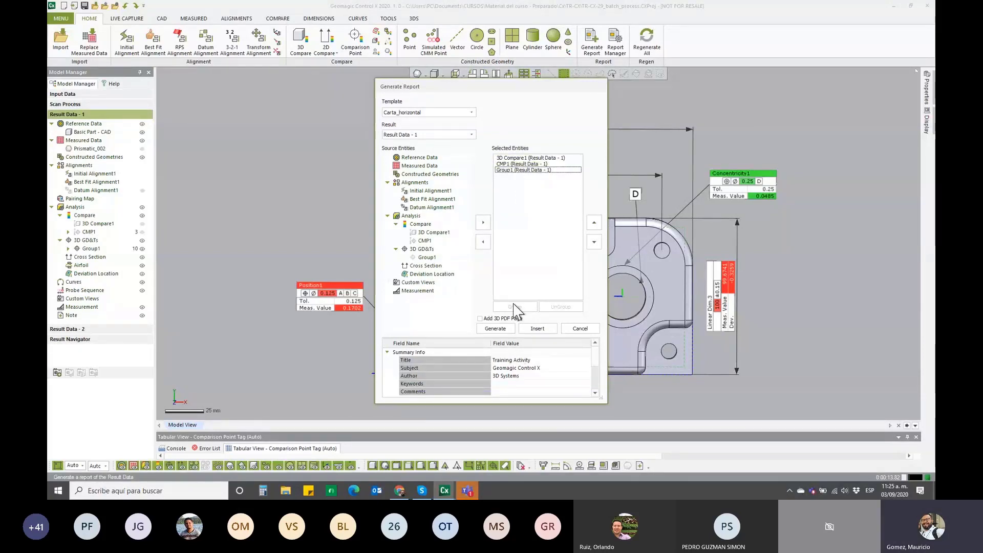
drag(595, 354, 596, 382)
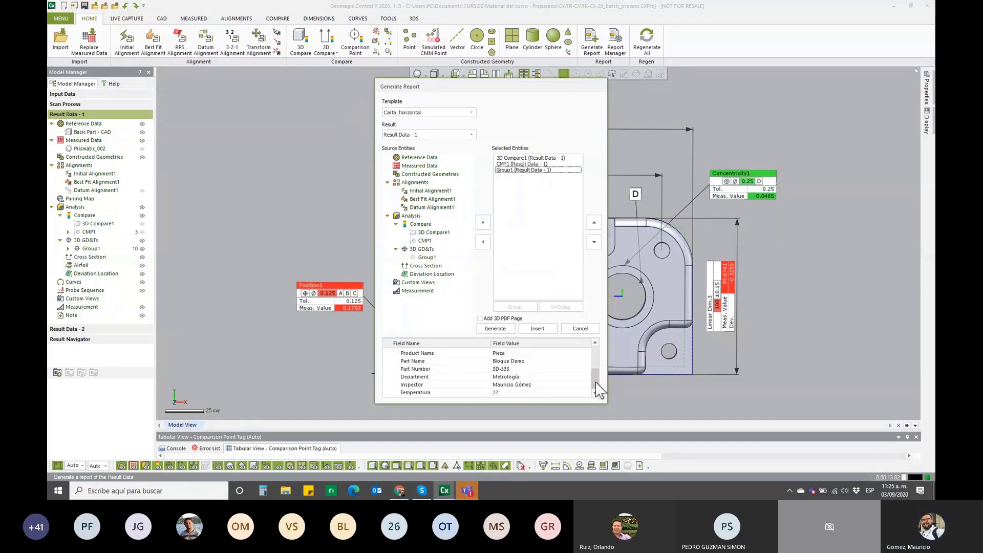
Change the Temperatura field value to 2 and generate the report.
click(505, 393)
click(535, 393)
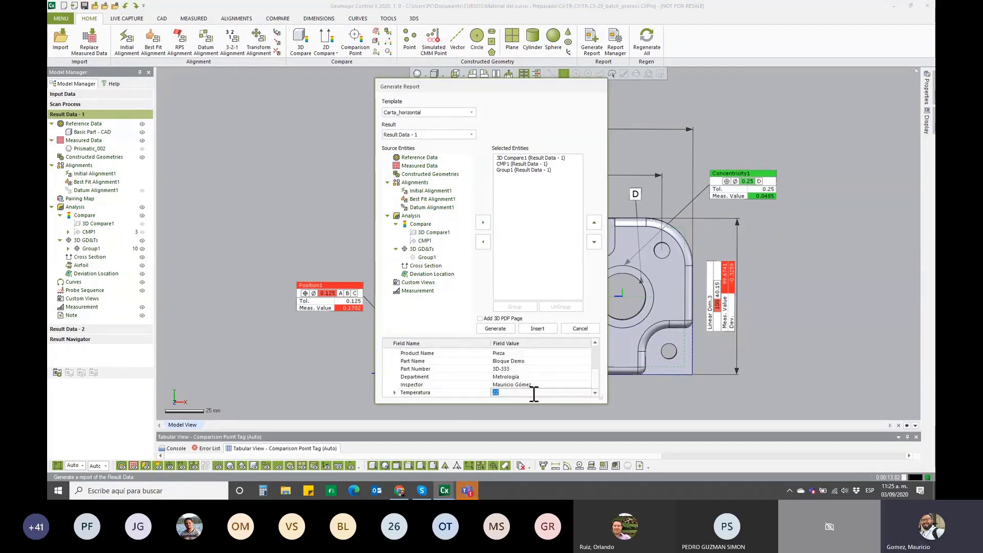
text(2)
click(506, 328)
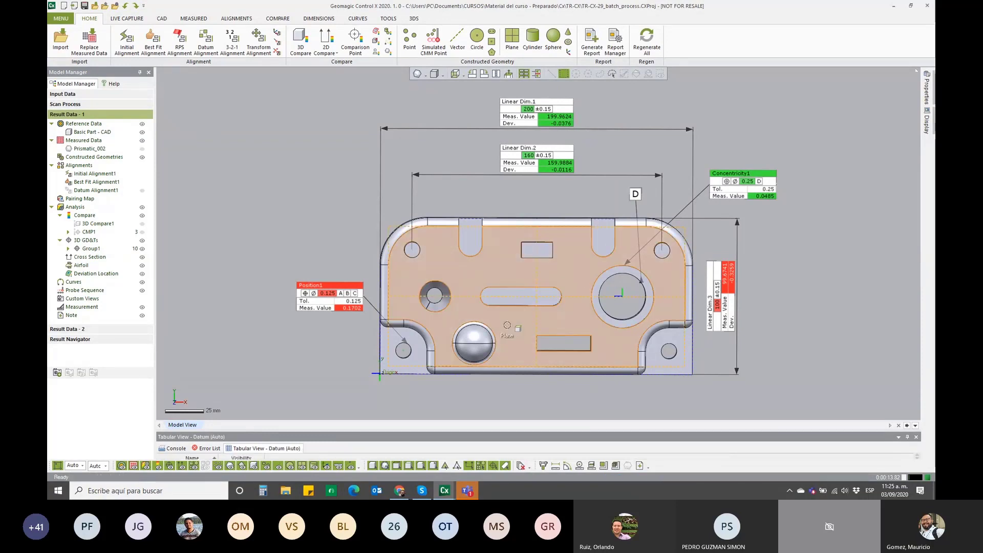
Bring Report 3 forward and scroll through its pages, then back to the top.
mouse_move(444, 491)
click(527, 449)
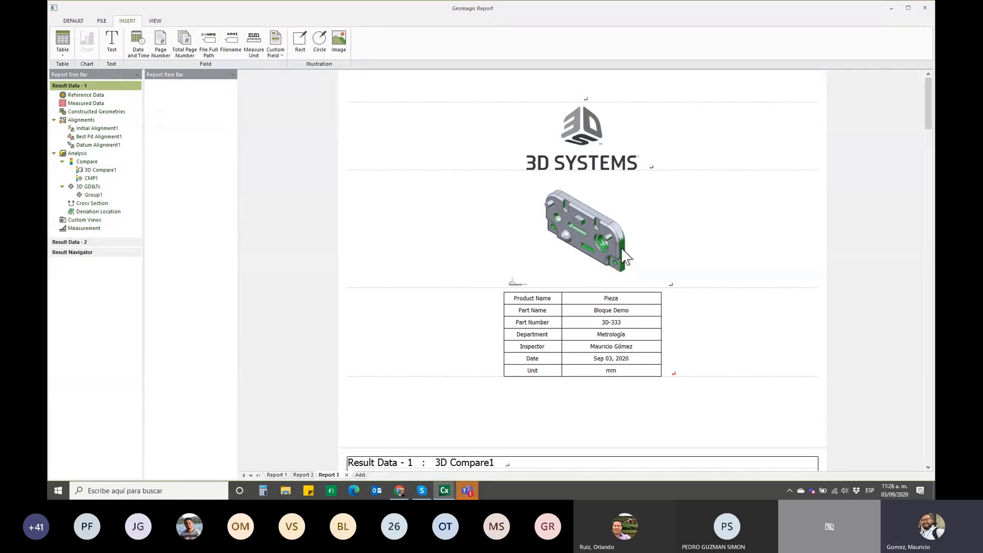
scroll(763, 243, down, 10)
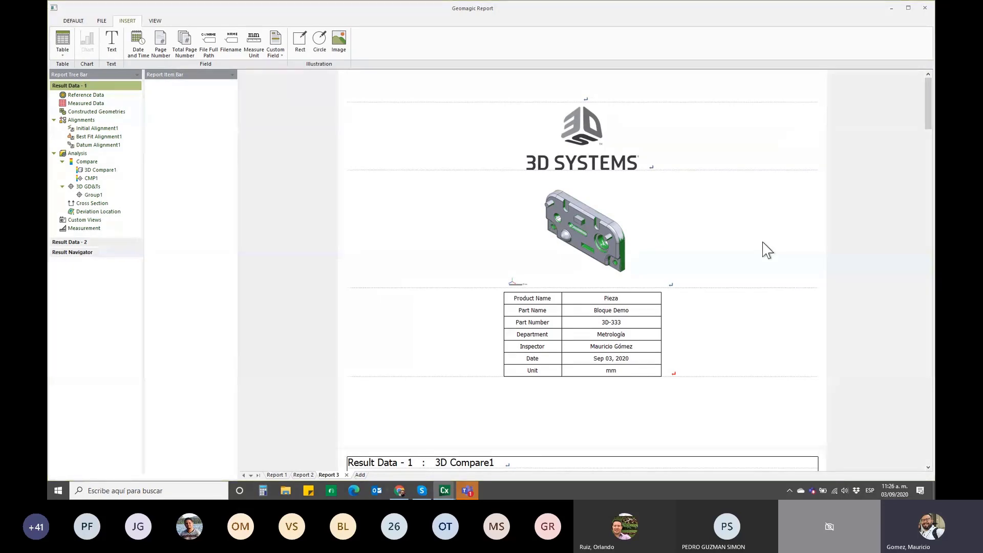
scroll(766, 248, down, 20)
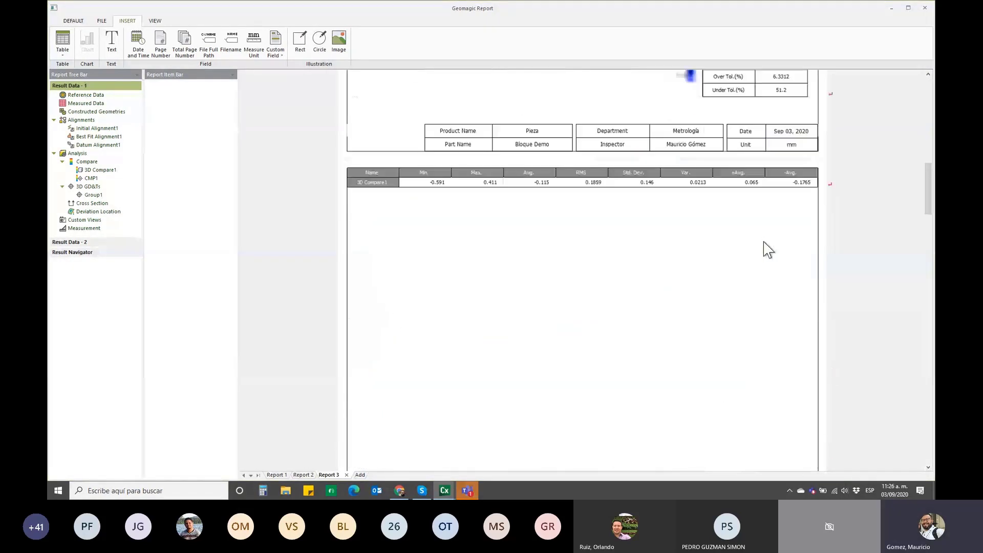
scroll(766, 249, down, 20)
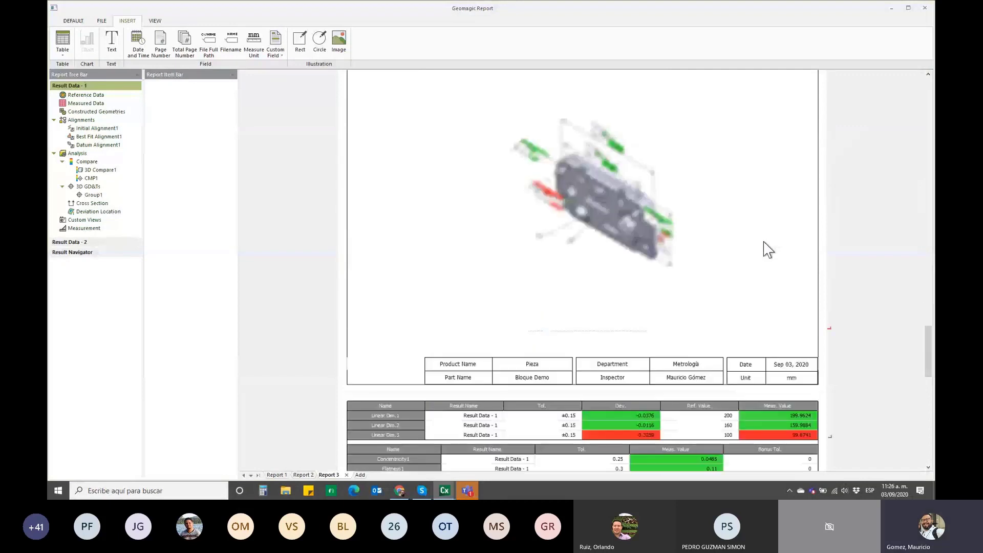
scroll(765, 249, down, 15)
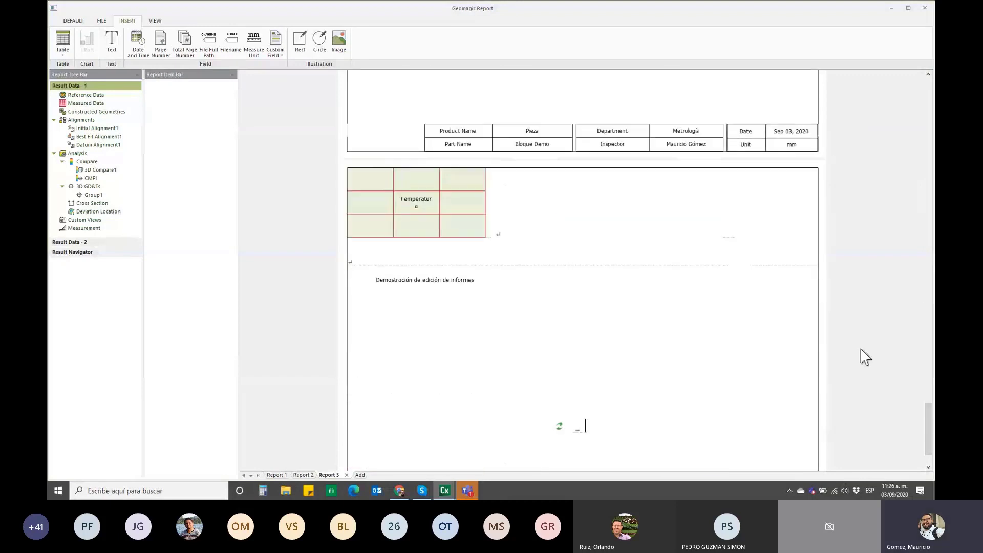
drag(929, 430, 930, 432)
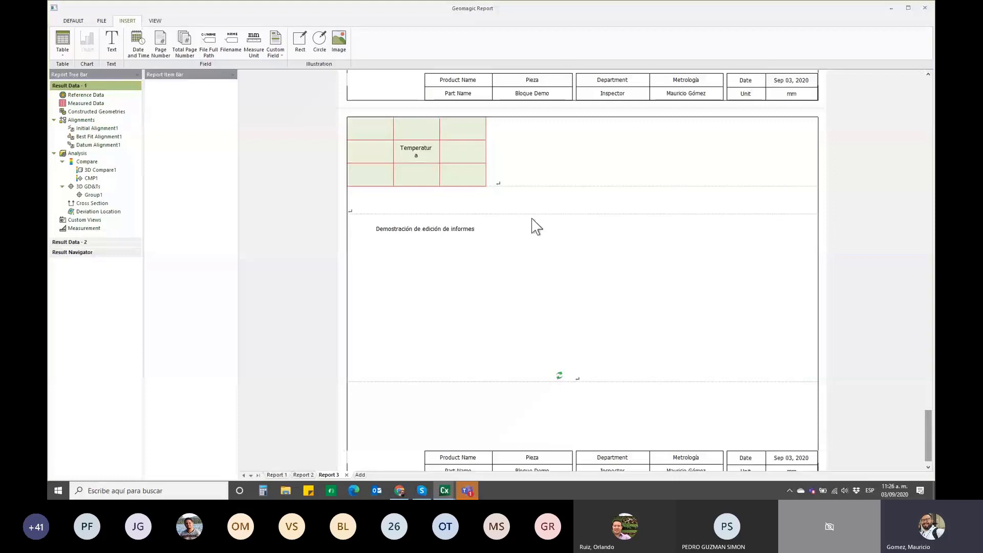
scroll(458, 265, down, 1)
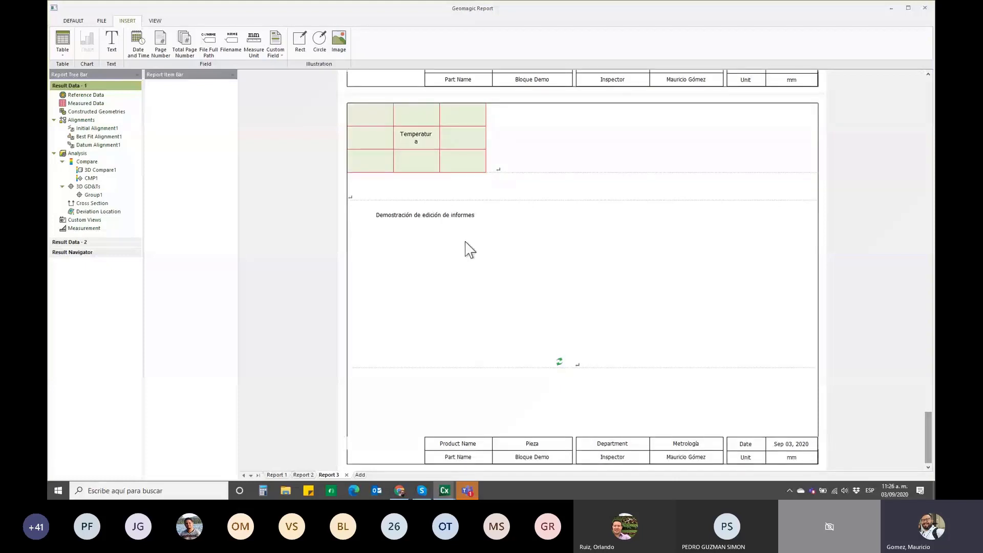
scroll(465, 256, up, 4)
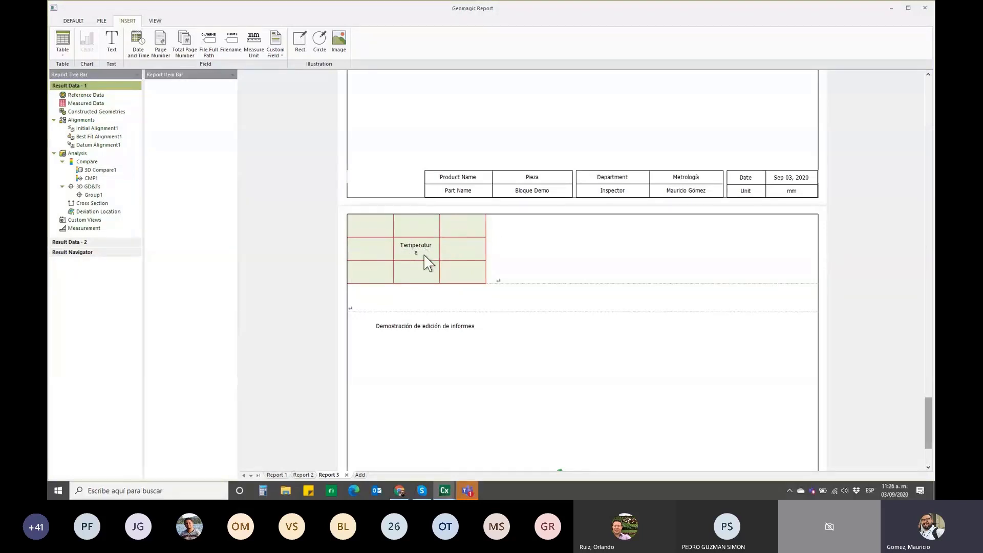
scroll(538, 314, up, 15)
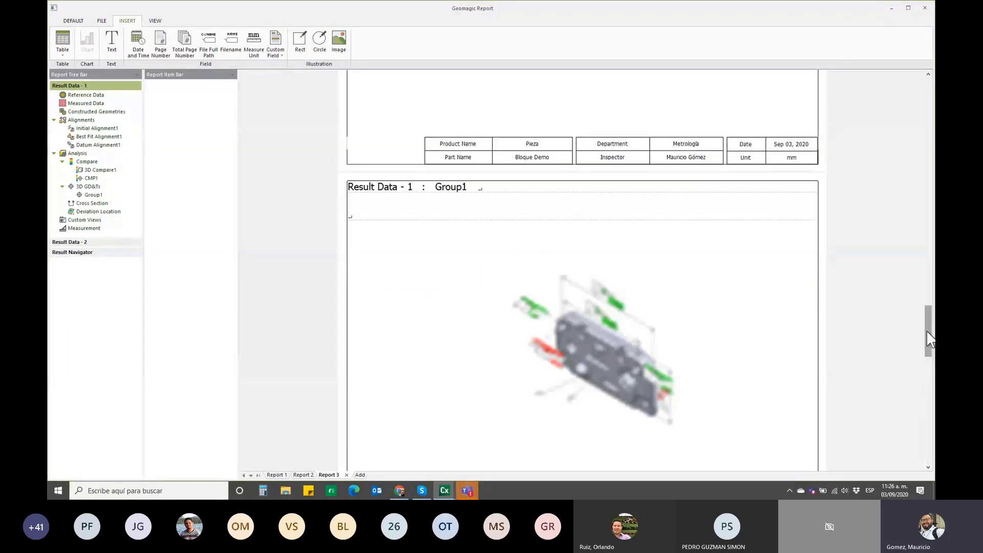
drag(929, 327, 929, 92)
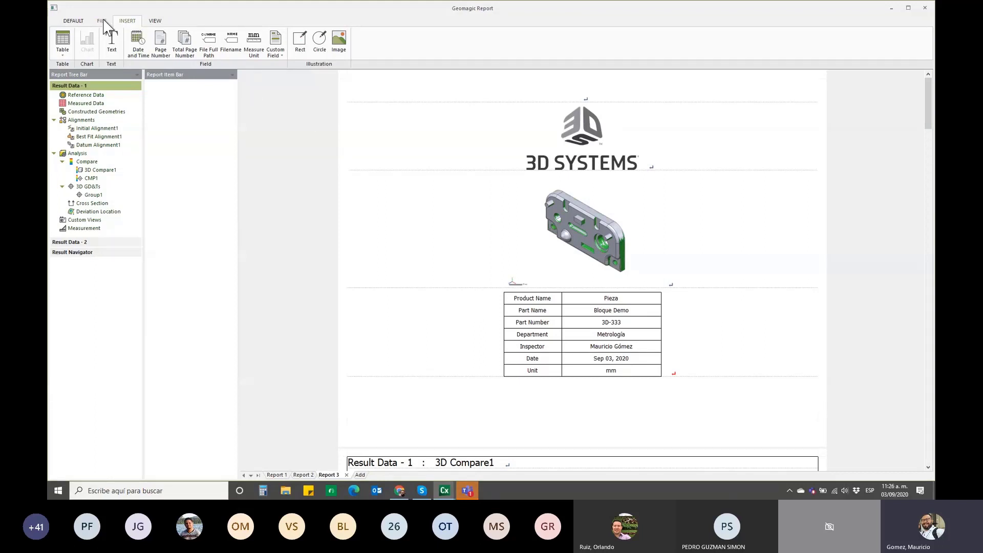
In Layout mode, add an empty template named New Template and load it as the layout.
click(74, 20)
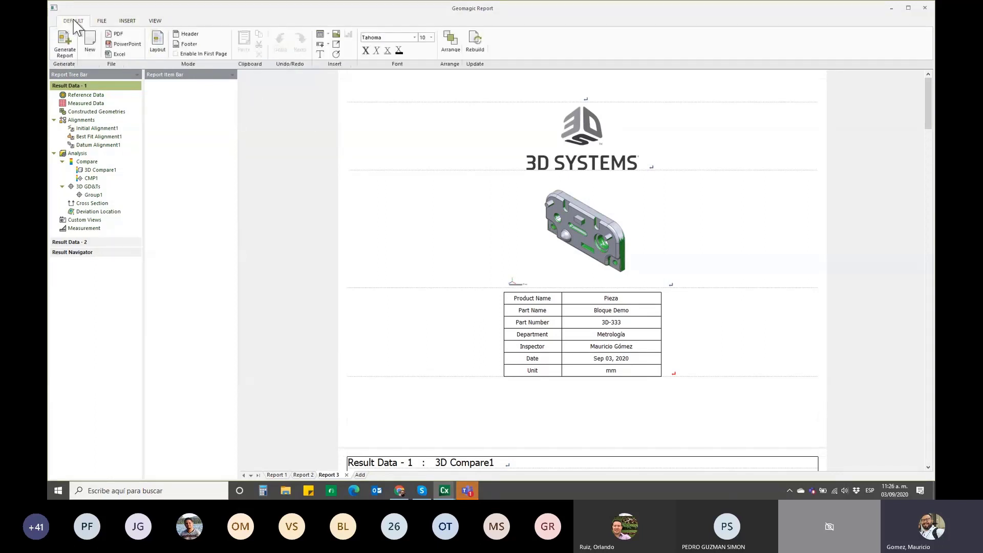
click(159, 45)
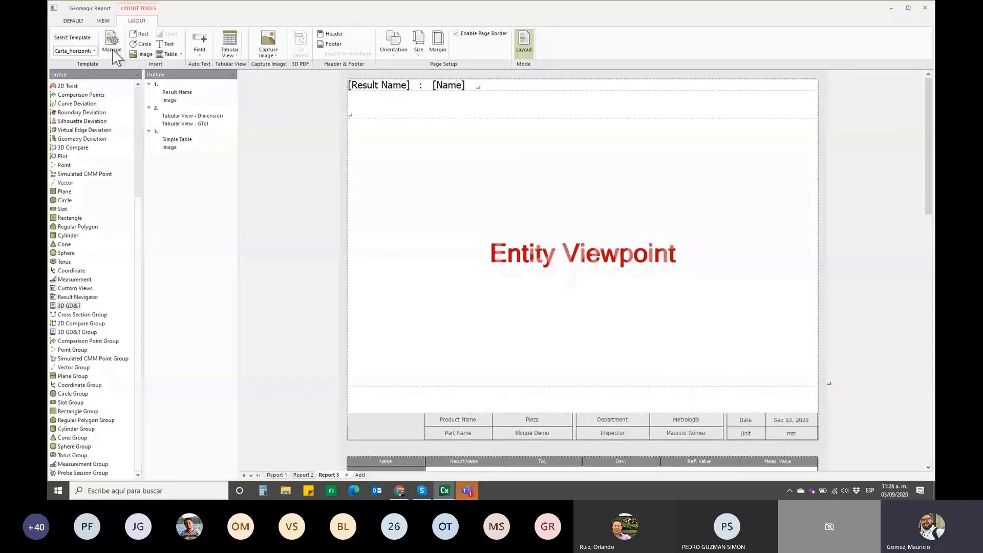
click(112, 46)
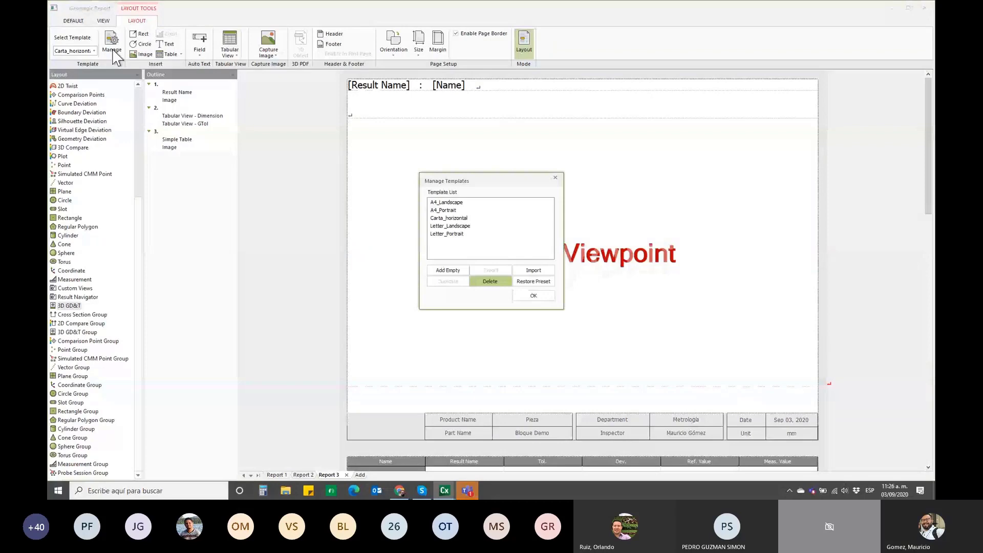
click(459, 272)
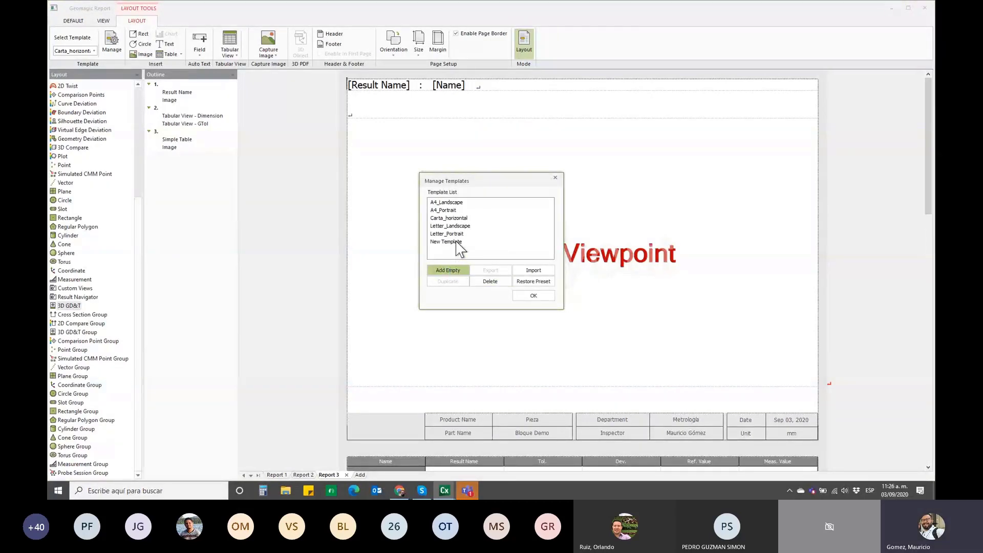
click(533, 296)
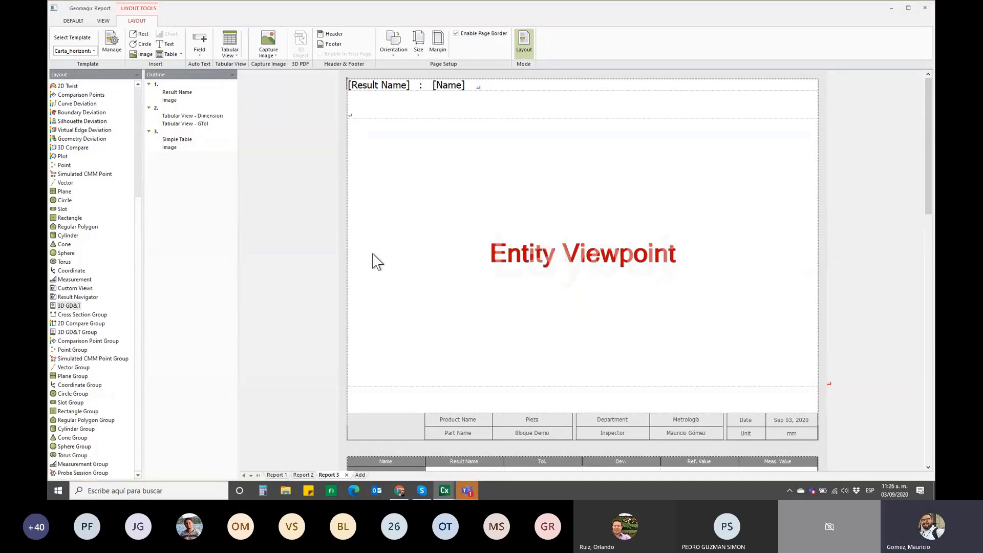
click(94, 50)
click(82, 115)
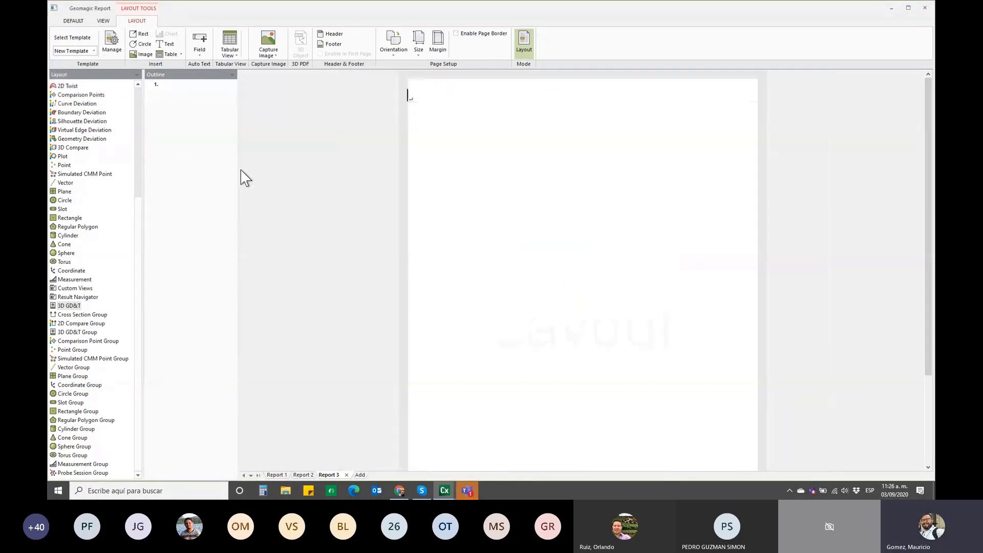
Browse the template's layout items, selecting Virtual Edge Deviation and then Cover Page.
scroll(378, 264, down, 3)
scroll(382, 263, up, 2)
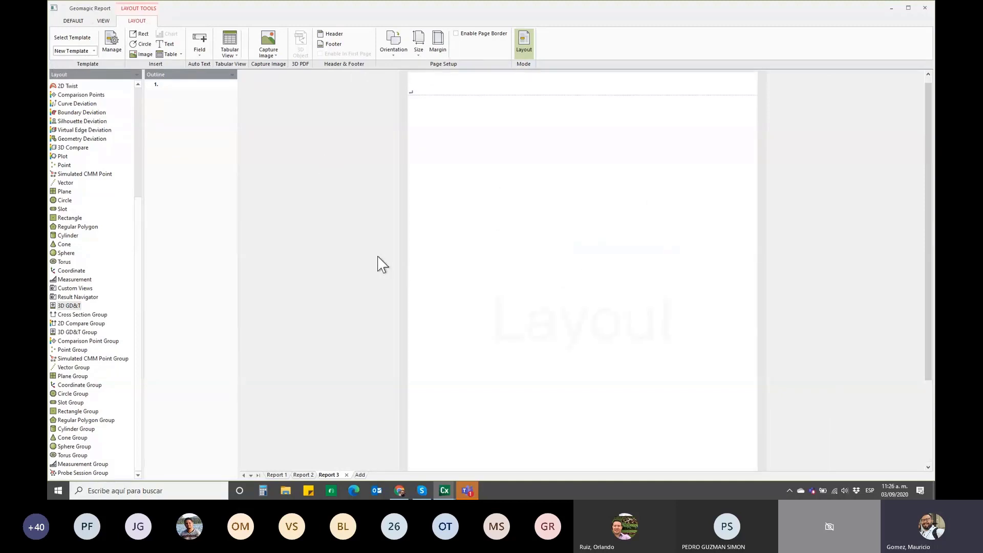
scroll(379, 260, down, 2)
scroll(377, 256, up, 3)
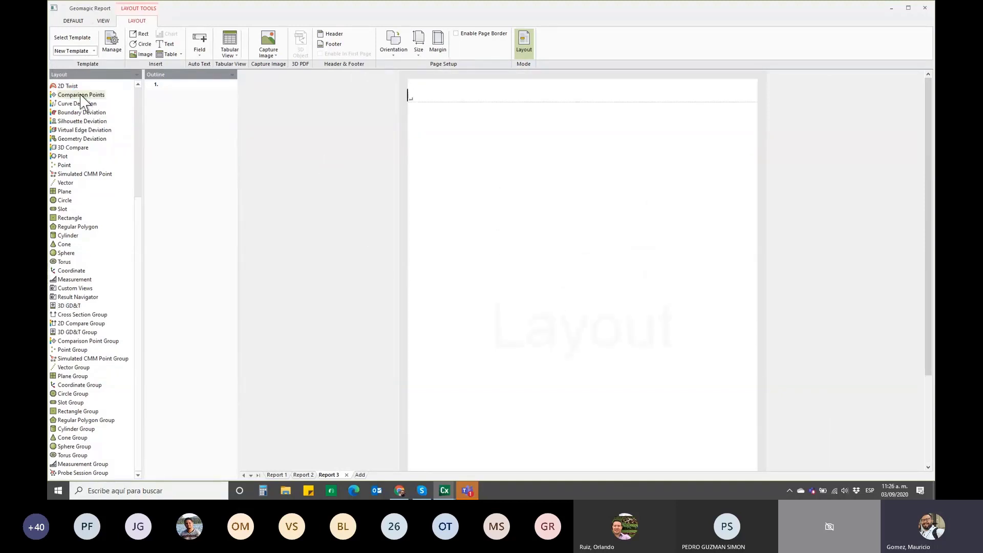
click(81, 130)
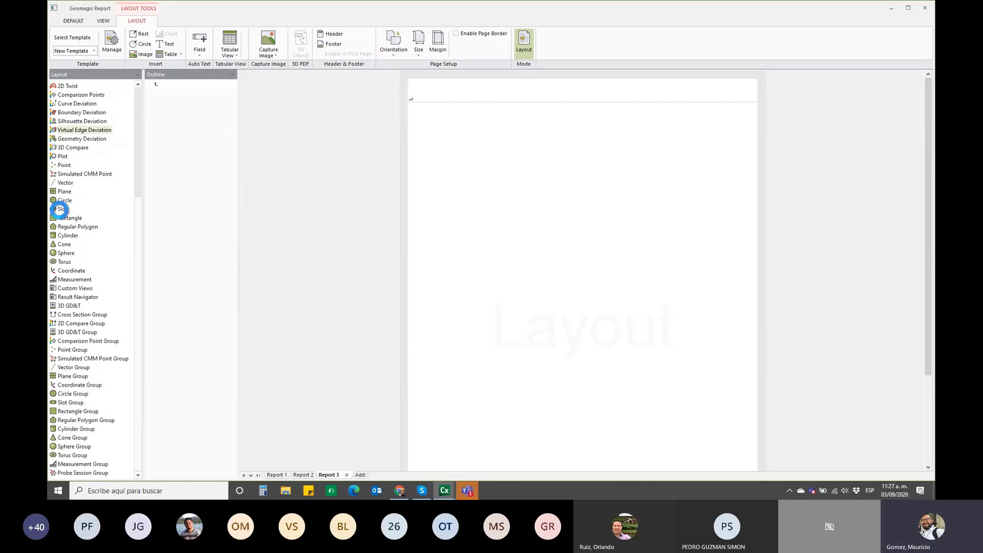
drag(140, 242, 137, 103)
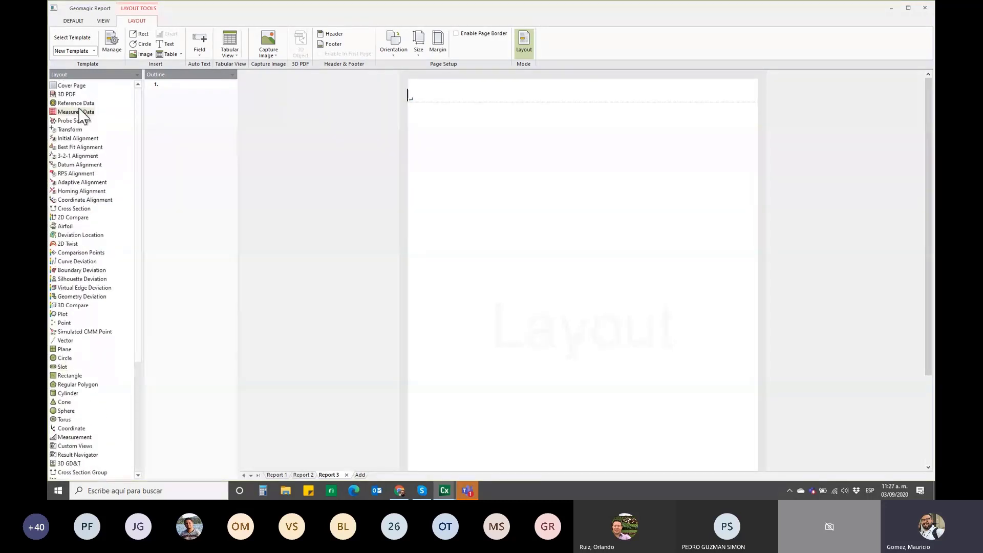
click(72, 86)
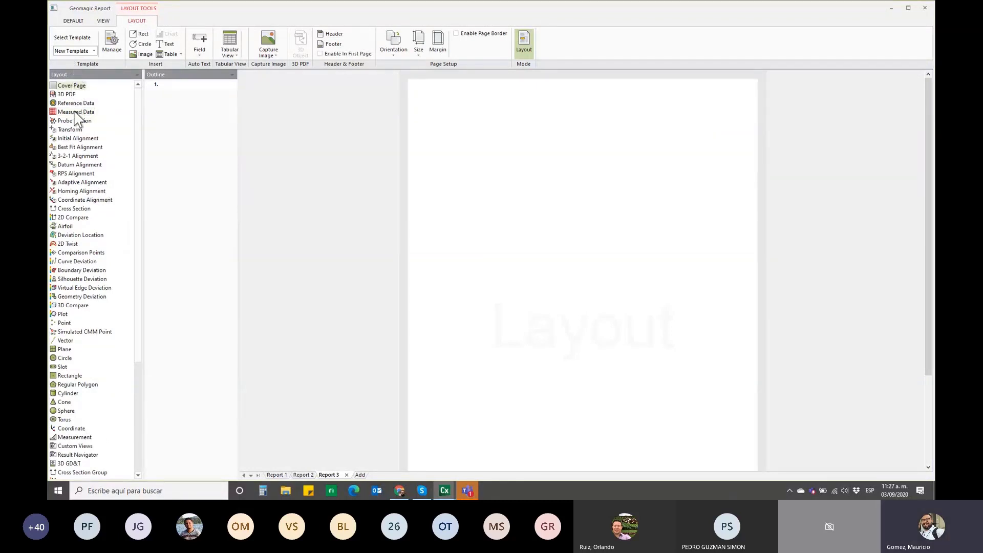
Set the page orientation to Landscape, leaving size and margins unchanged, and return to DEFAULT.
click(399, 56)
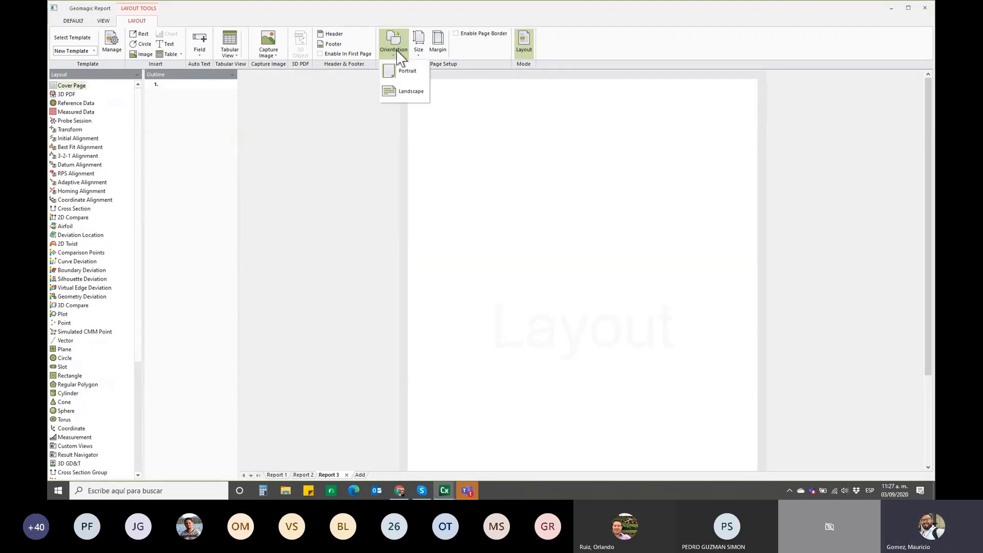
click(411, 92)
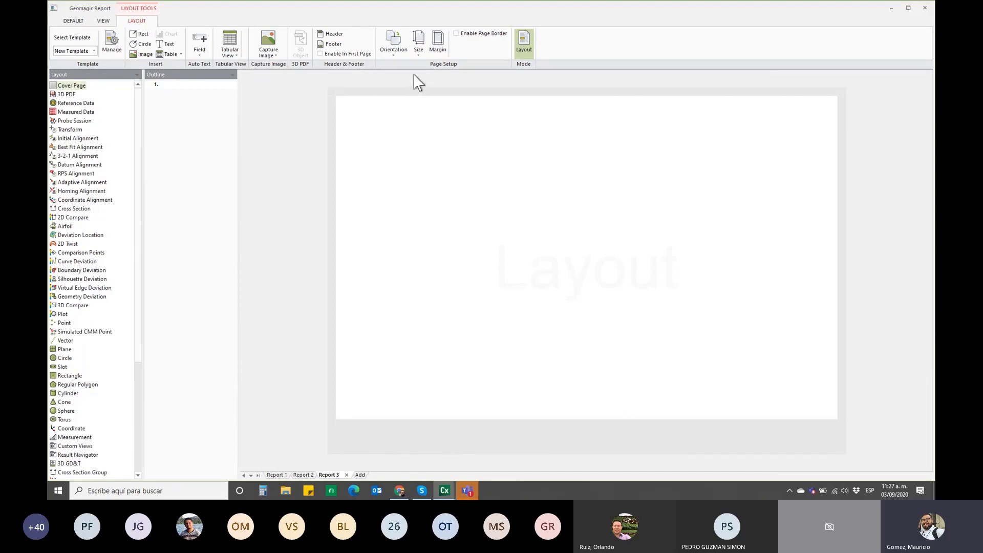
click(418, 48)
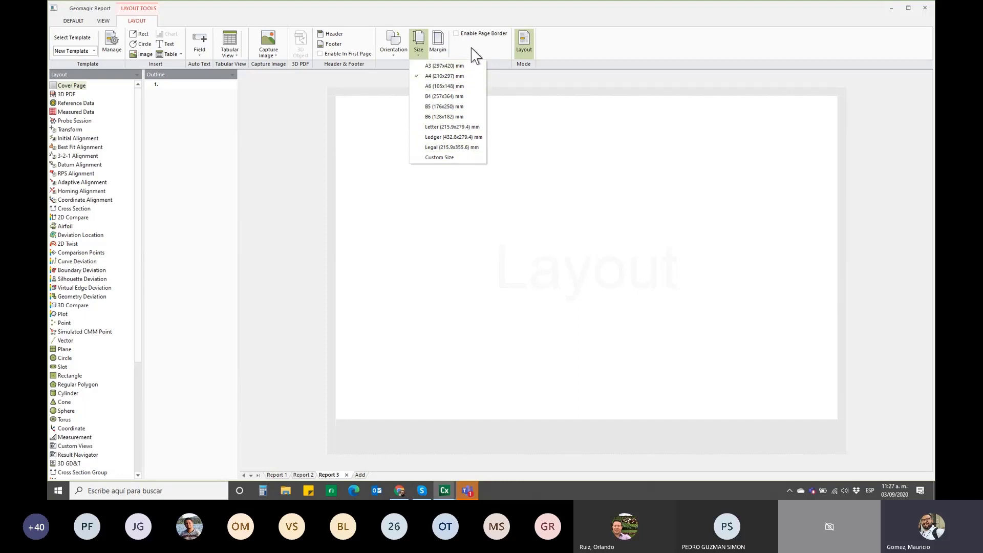
click(438, 42)
click(438, 42)
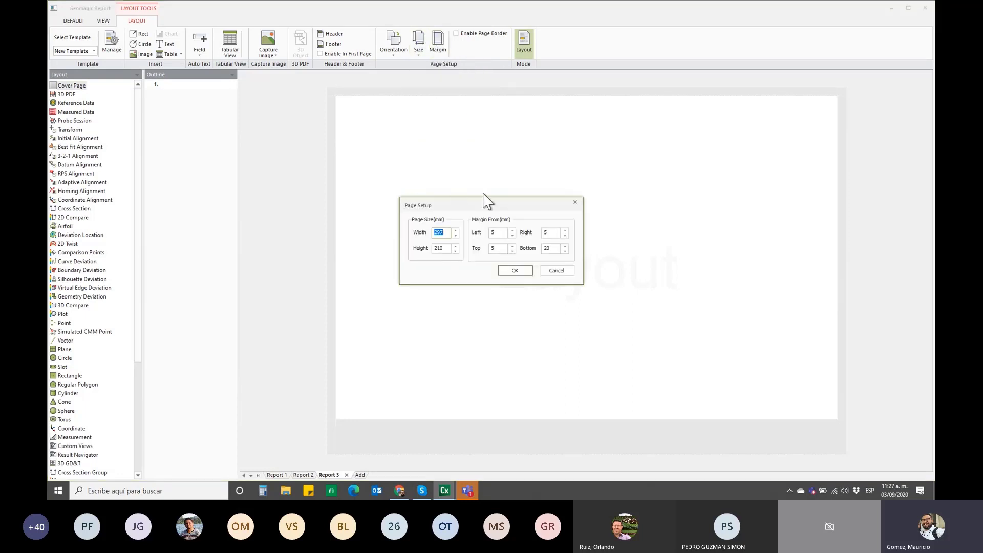
click(555, 271)
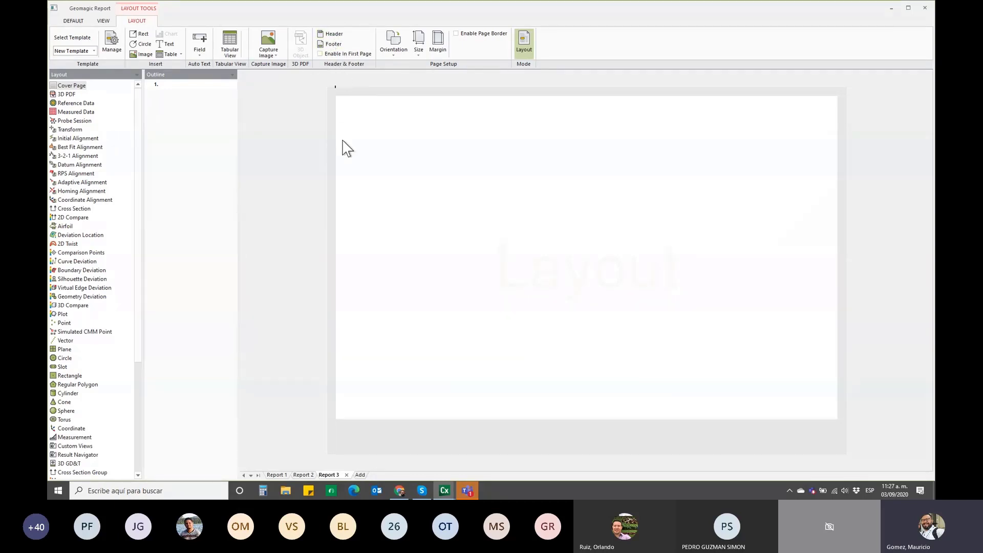
click(200, 50)
click(272, 114)
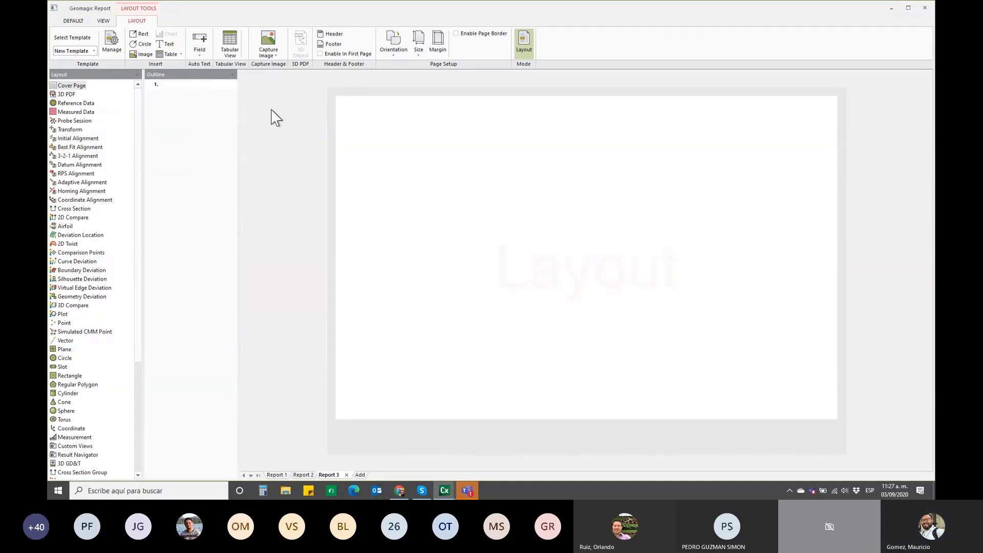
click(73, 22)
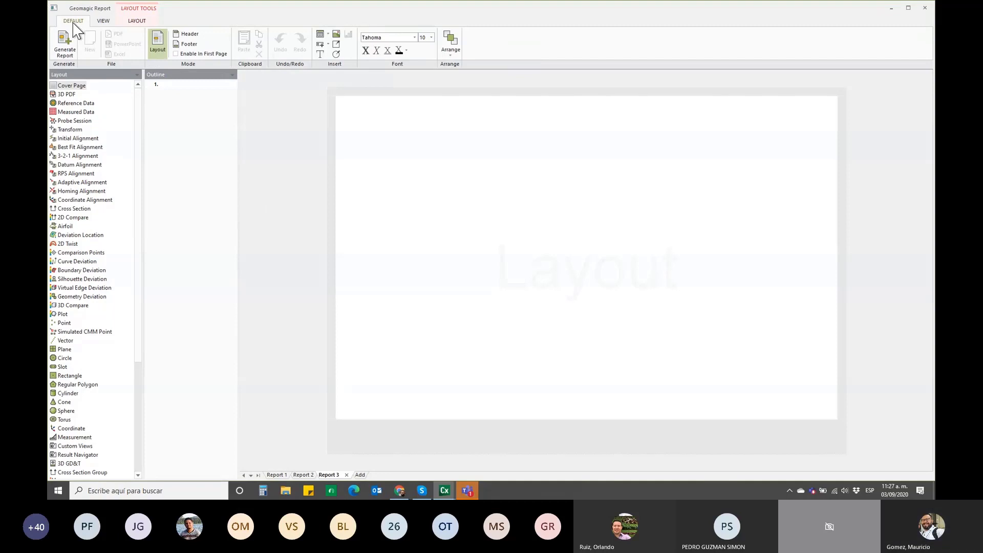
Exit Layout mode, show Airfoil1 on the side-on blade in Control X, then return to the report.
click(151, 39)
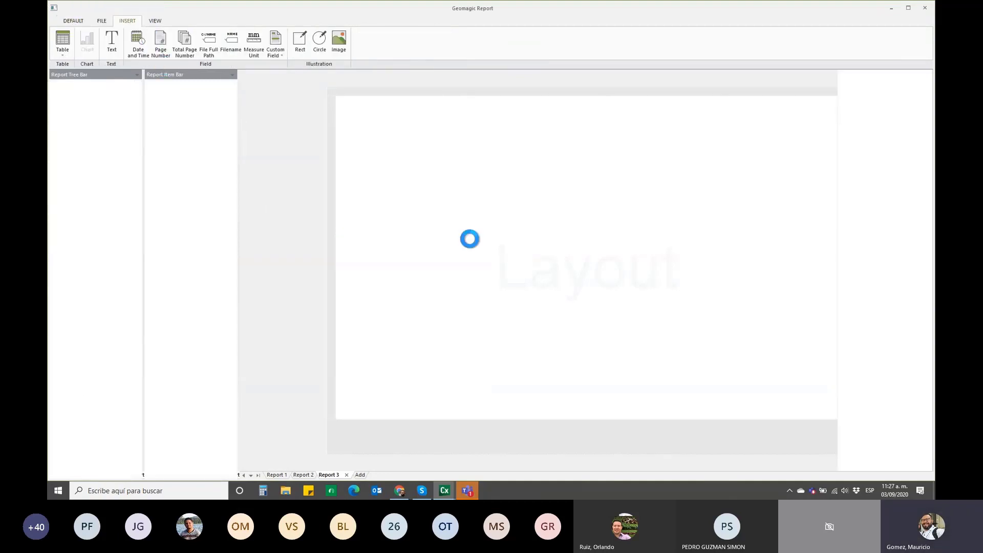
mouse_move(444, 492)
click(362, 448)
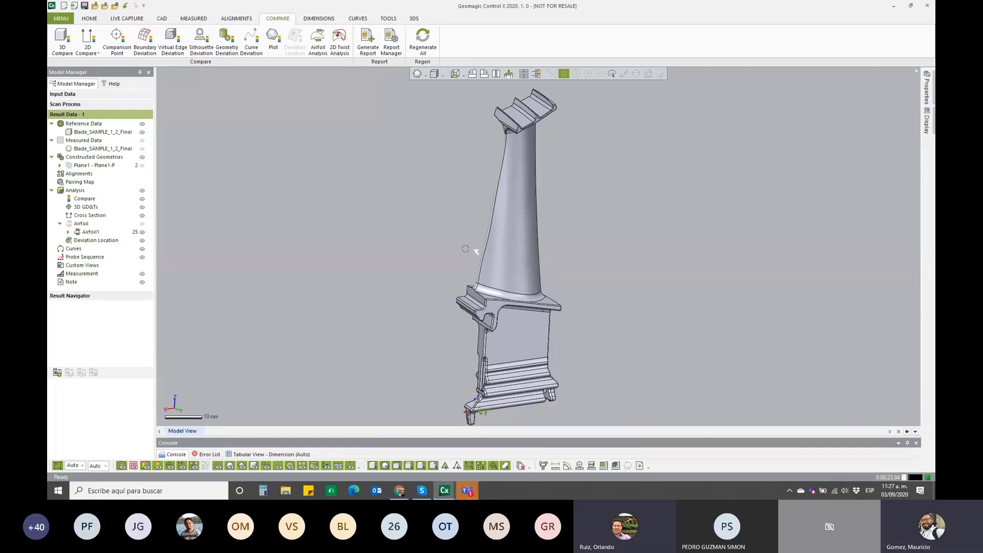
mouse_move(419, 221)
right_down()
mouse_move(321, 211)
mouse_move(309, 223)
mouse_move(407, 230)
right_up()
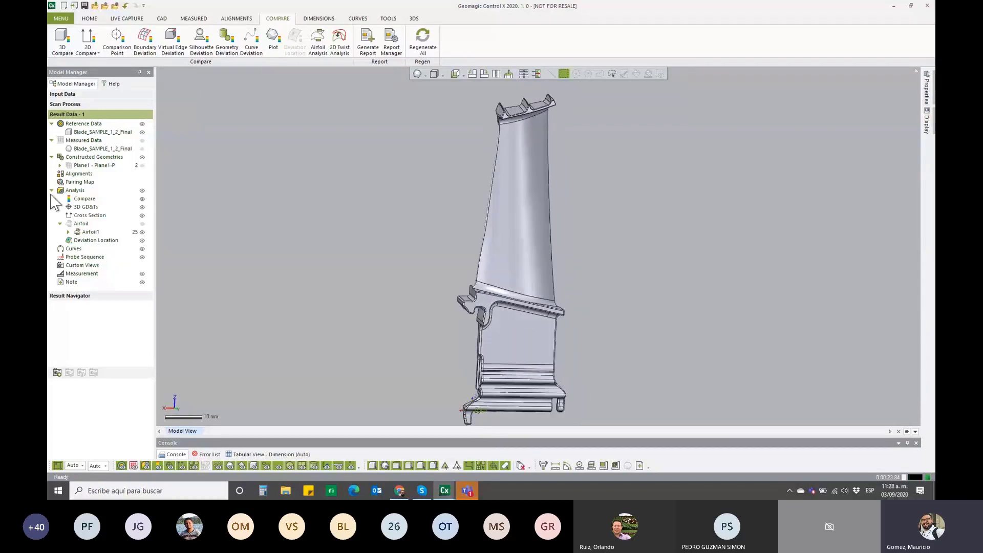
click(143, 224)
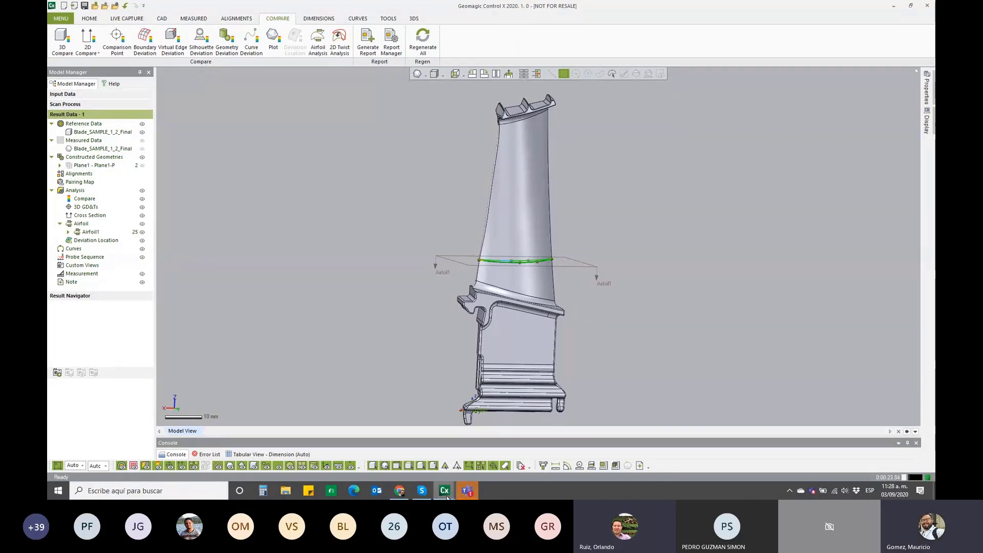
mouse_move(446, 491)
click(530, 448)
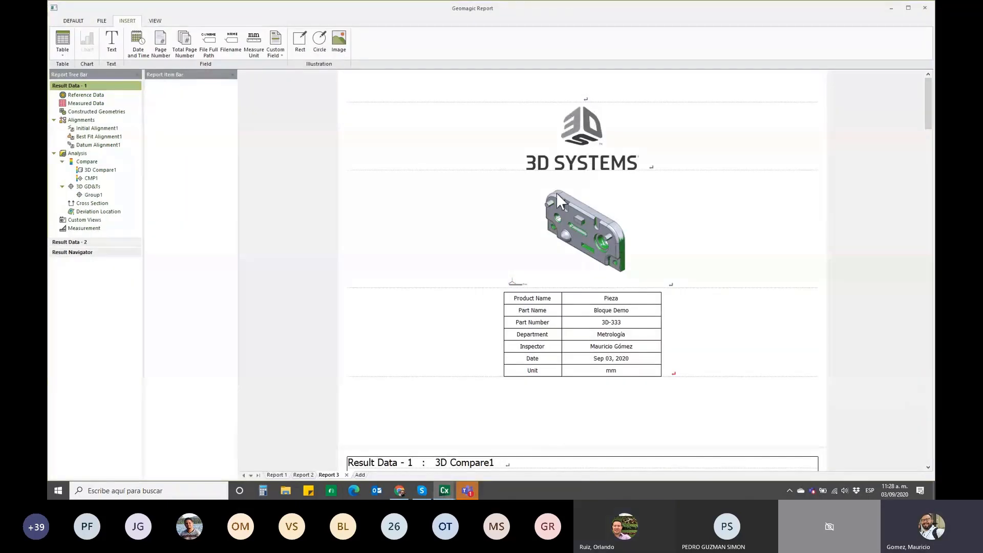
Save the report from the FILE tab.
click(102, 20)
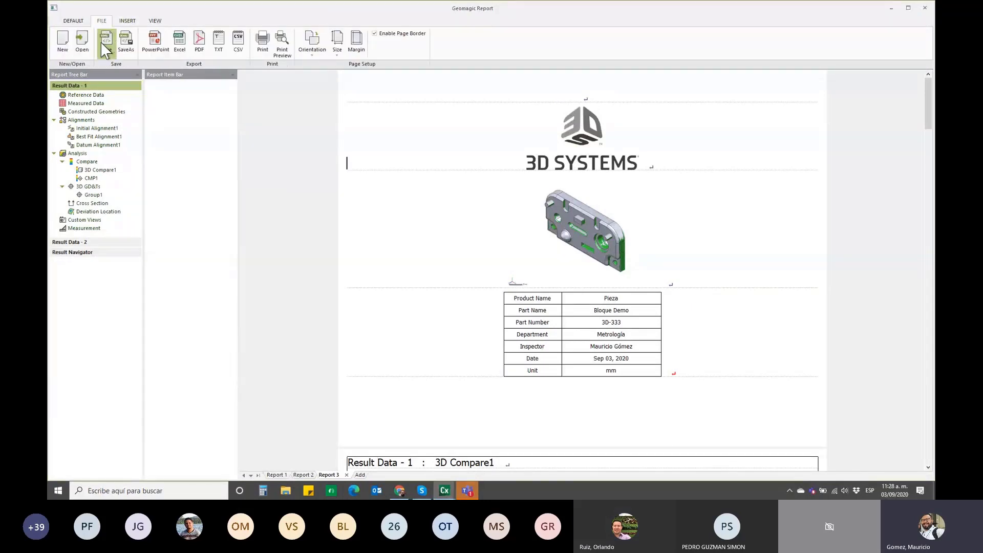
click(105, 44)
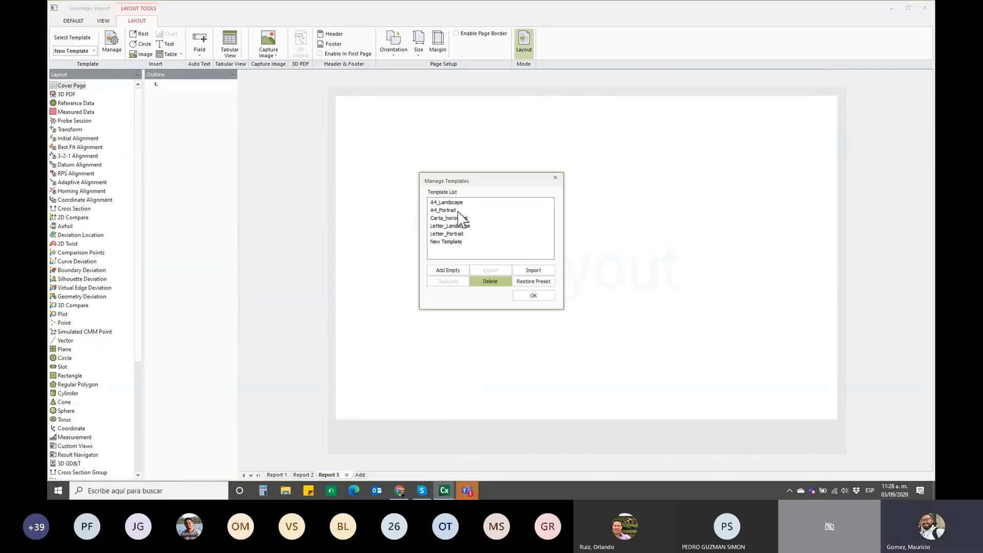
Export the Carta_horizontal template to the Desktop and close the template manager.
click(463, 219)
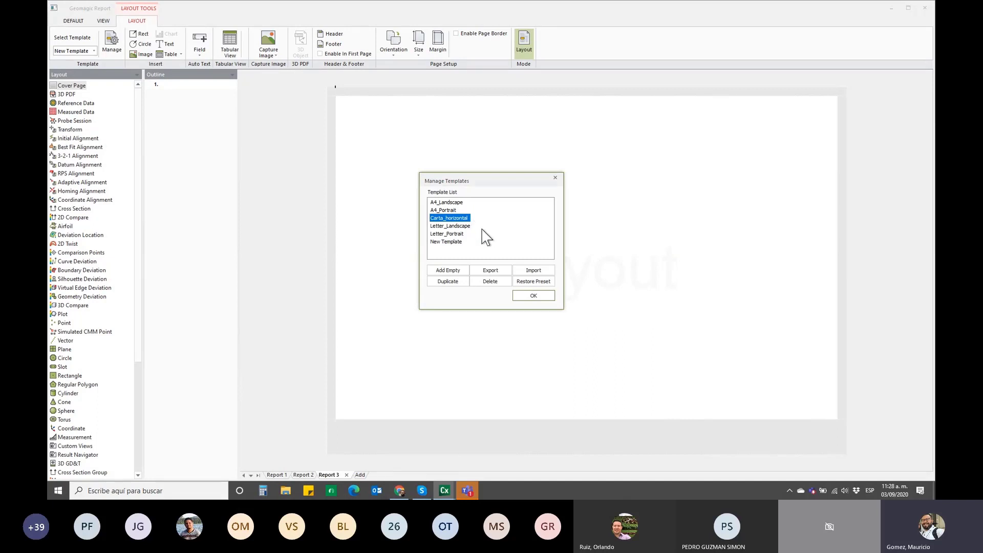
click(482, 273)
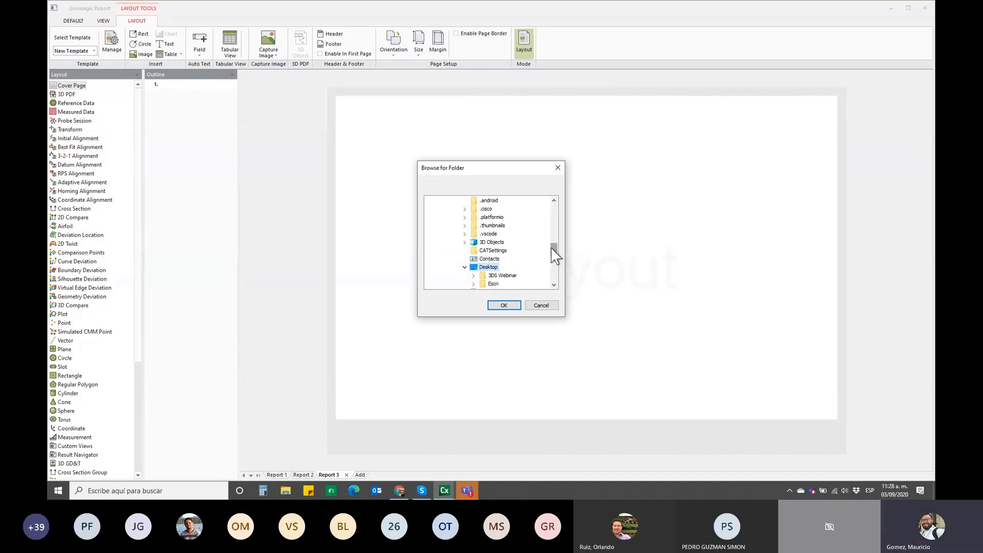
drag(552, 253, 556, 261)
click(503, 306)
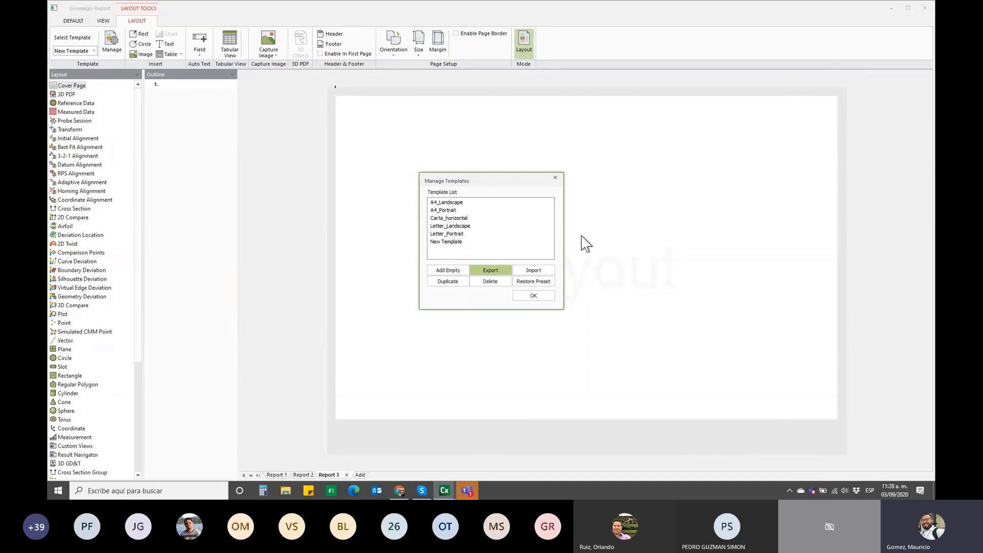
click(525, 300)
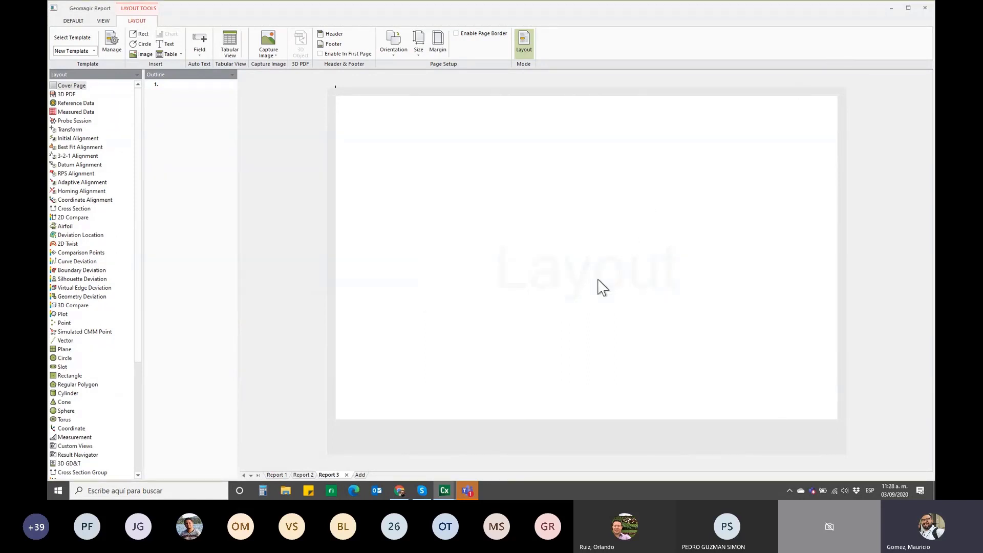
Open the desktop Carta_horizontal folder full-screen and scroll through its .cxrt template files.
click(892, 8)
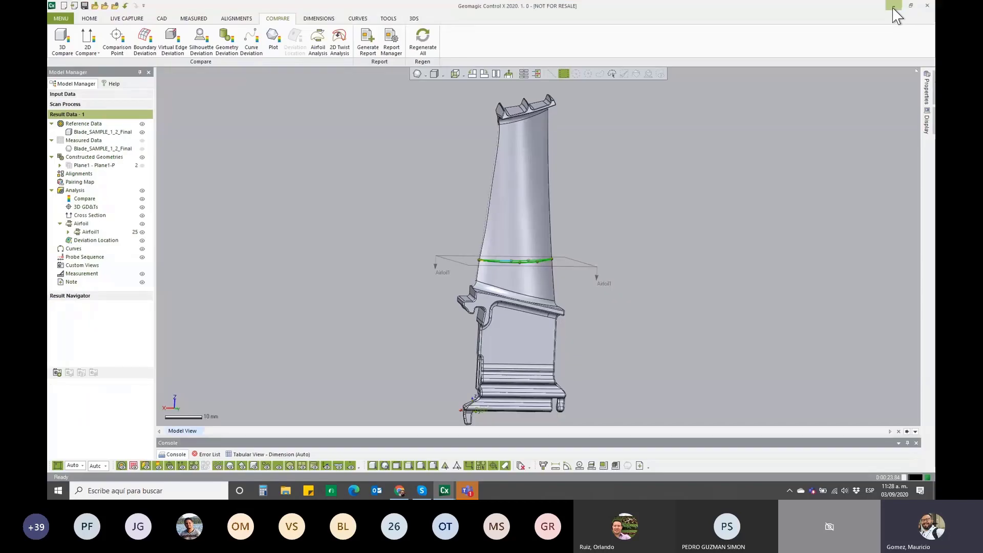
click(893, 8)
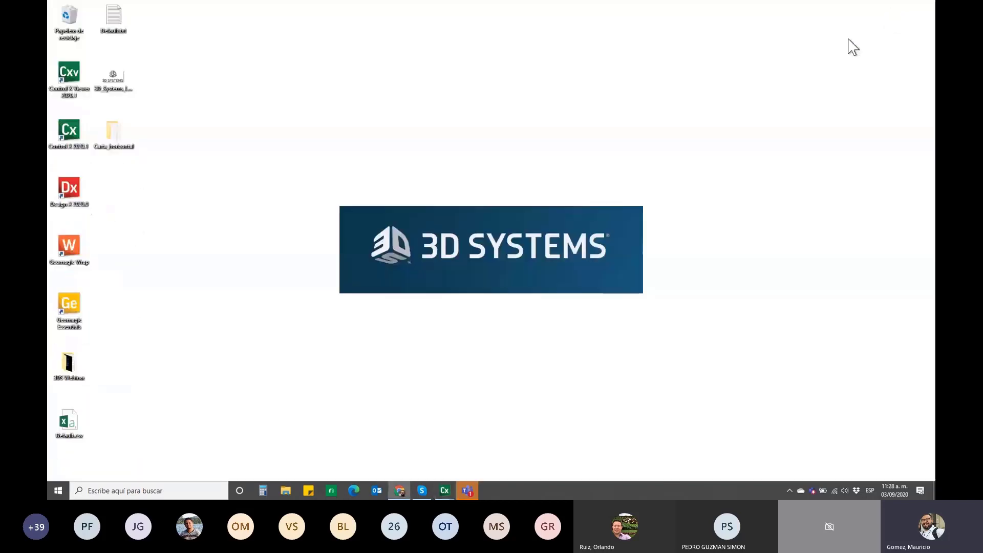
double_click(118, 147)
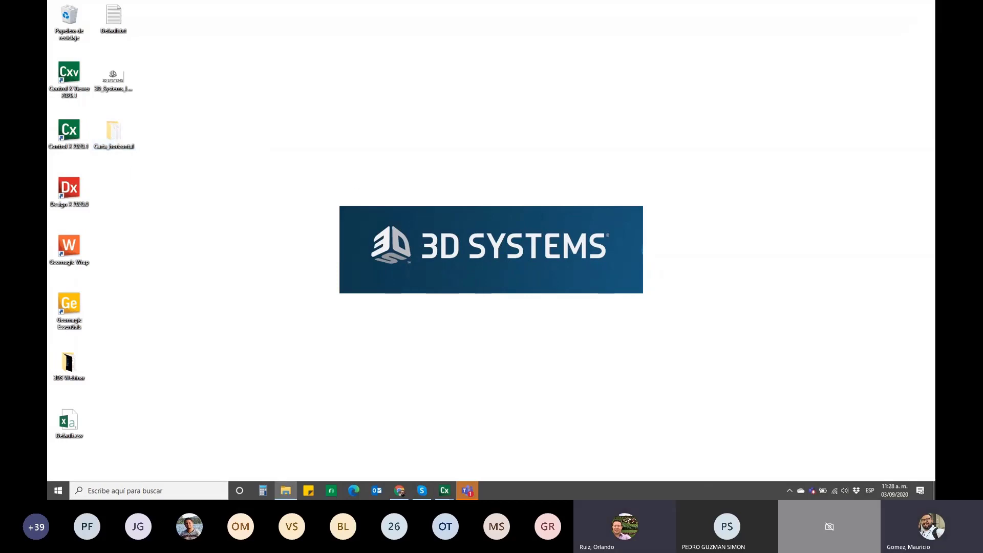
double_click(522, 5)
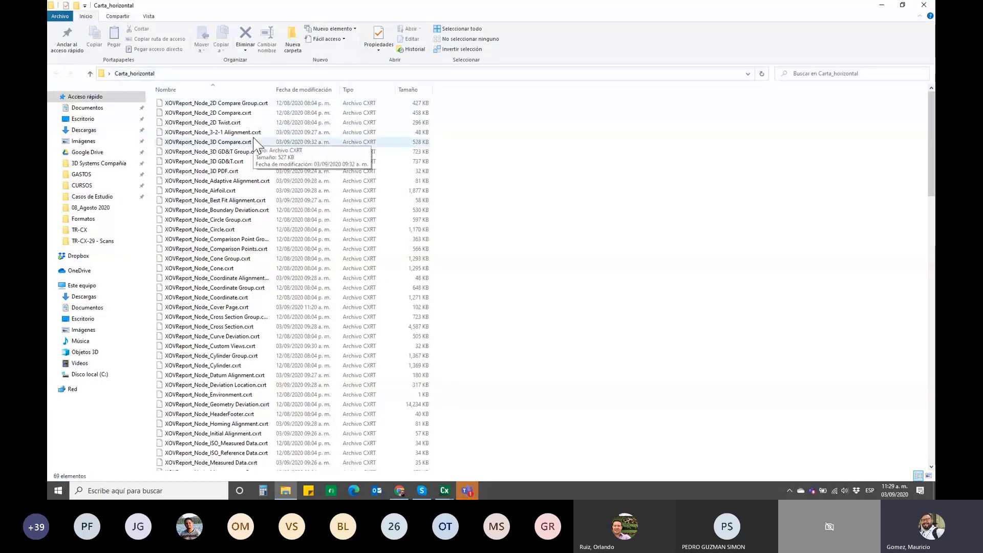
scroll(254, 146, down, 3)
scroll(255, 145, down, 7)
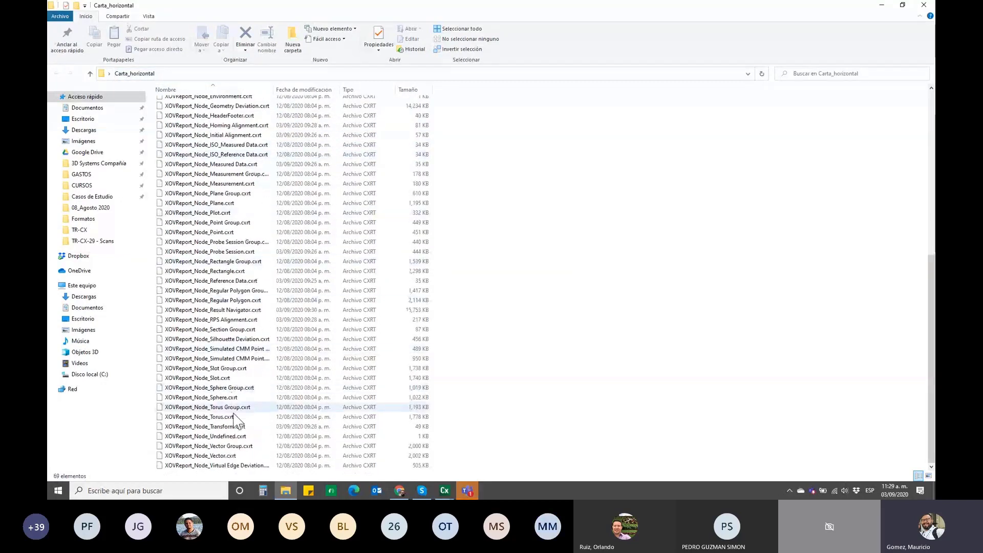
scroll(238, 246, up, 10)
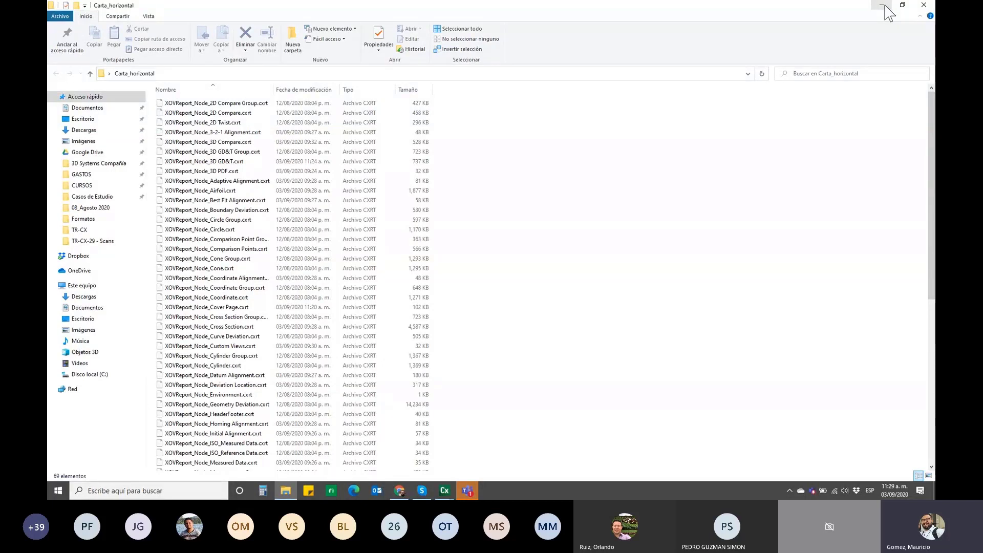
click(882, 5)
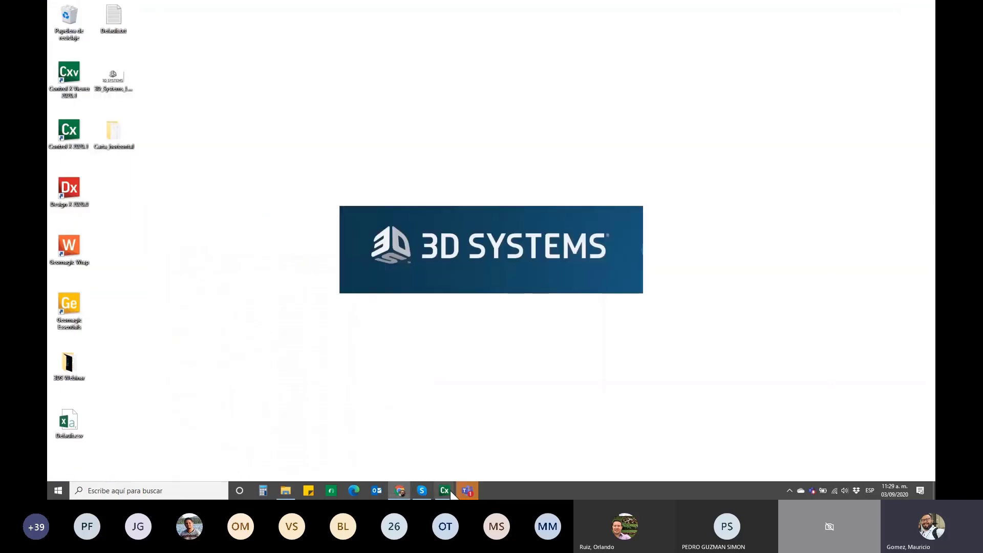
Import the Carta_horizontal template from the Desktop folder and close Manage Templates.
mouse_move(444, 490)
click(541, 460)
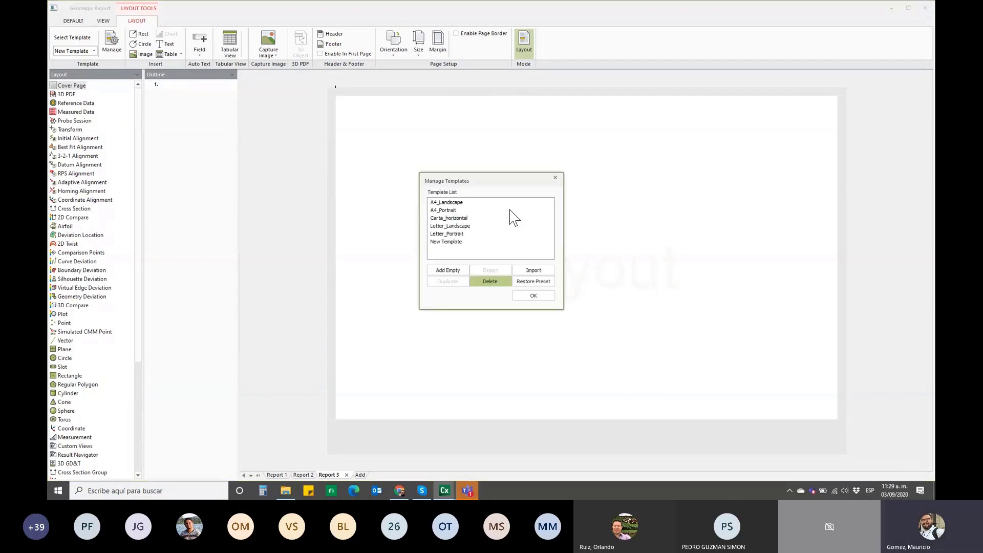
click(534, 270)
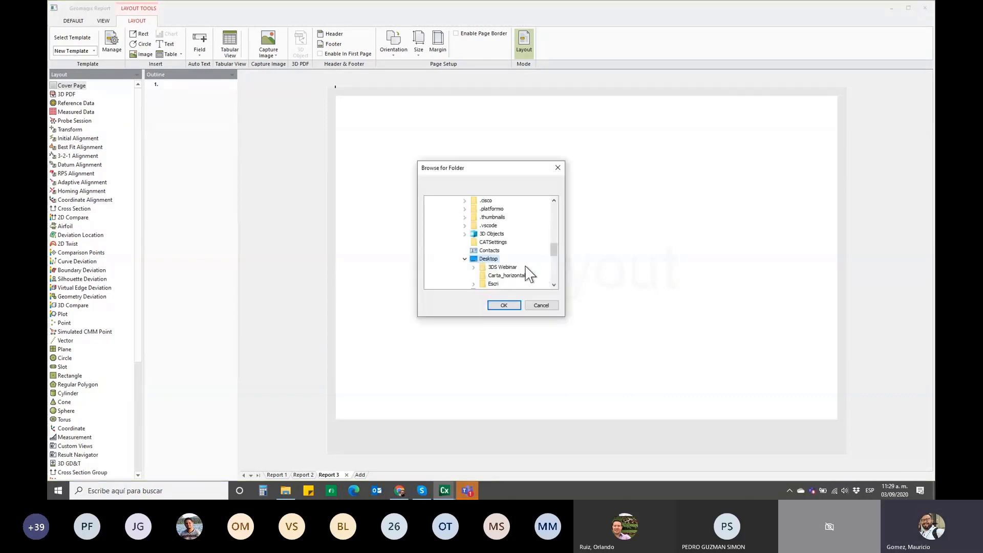
drag(552, 248, 557, 259)
click(516, 234)
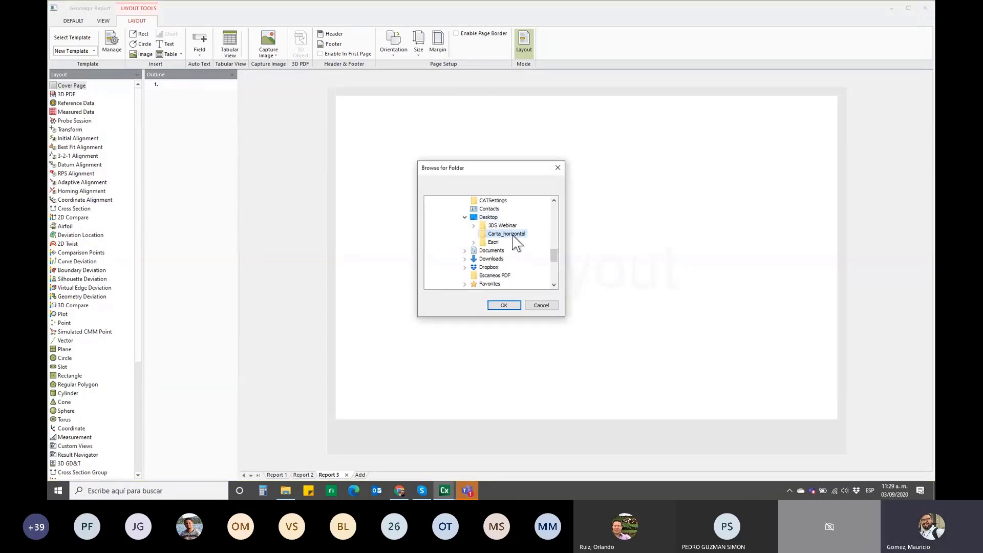
click(504, 306)
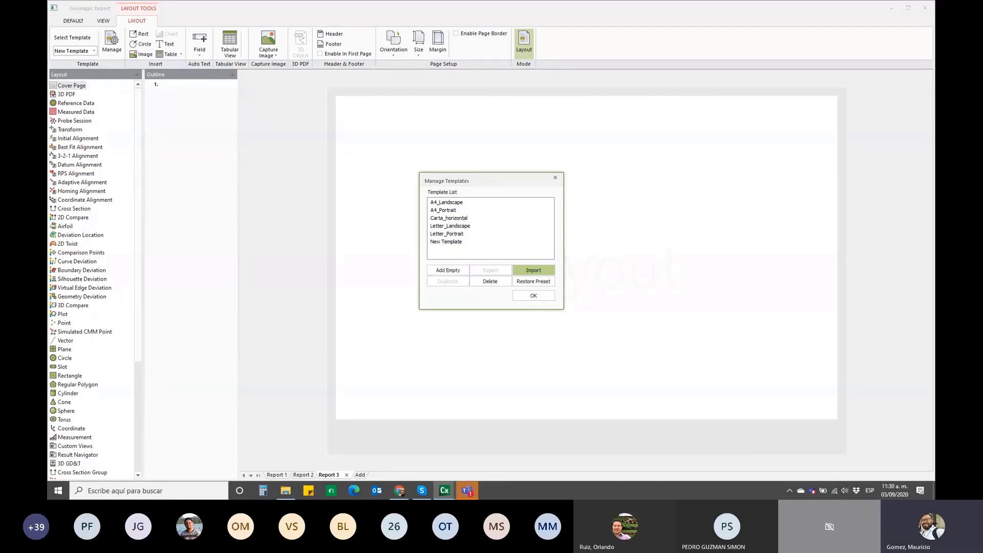
click(523, 301)
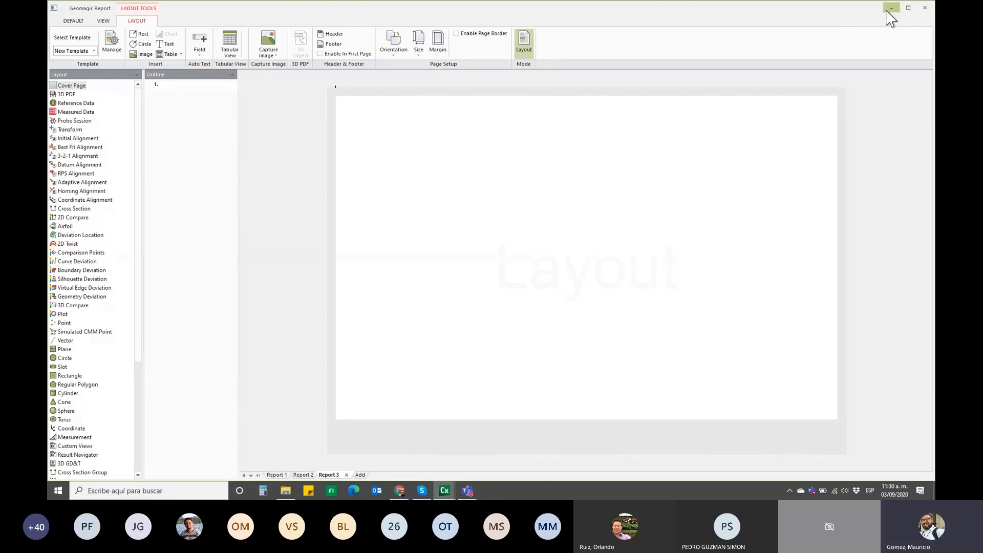
Switch to Report 2, leave Layout mode, close the report window and reopen it via Report Manager.
click(310, 476)
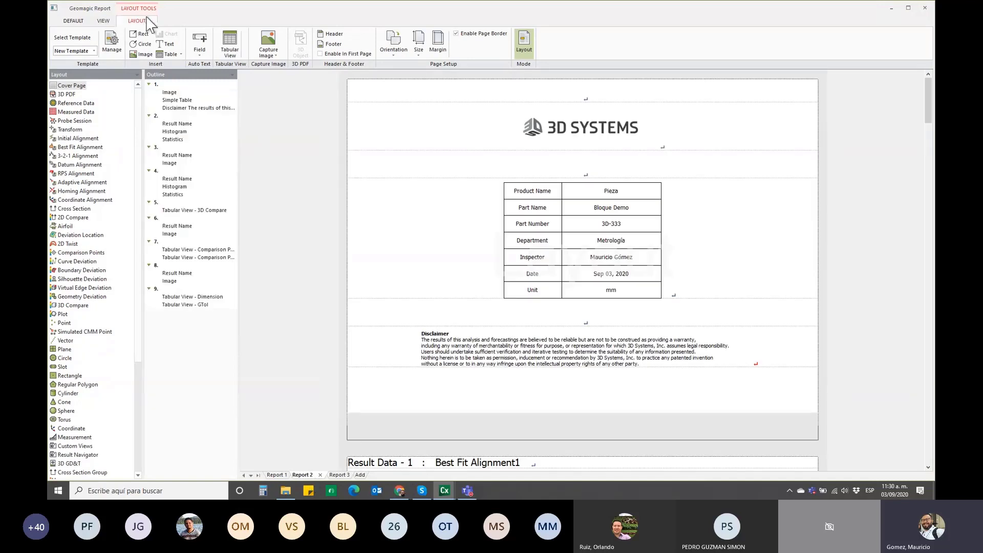
click(527, 45)
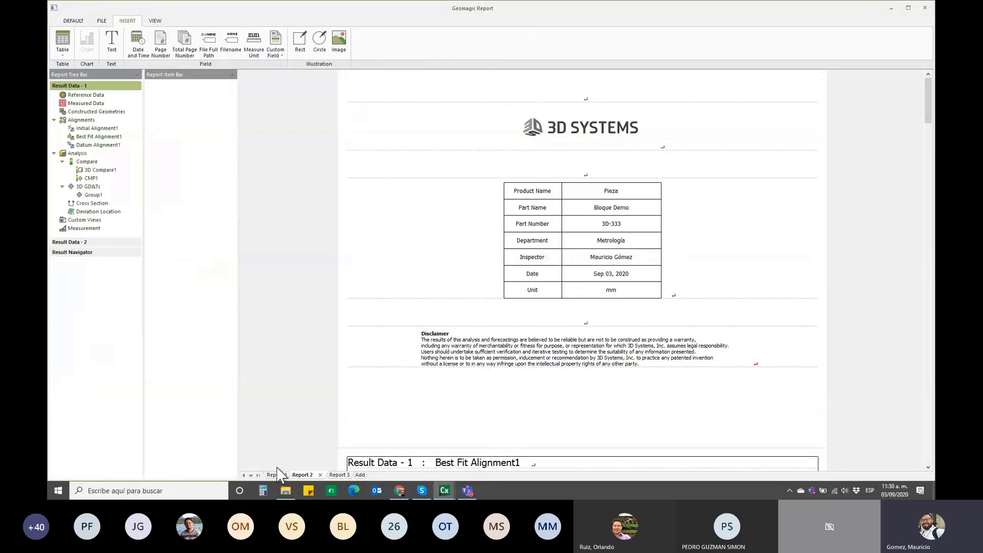
mouse_move(453, 490)
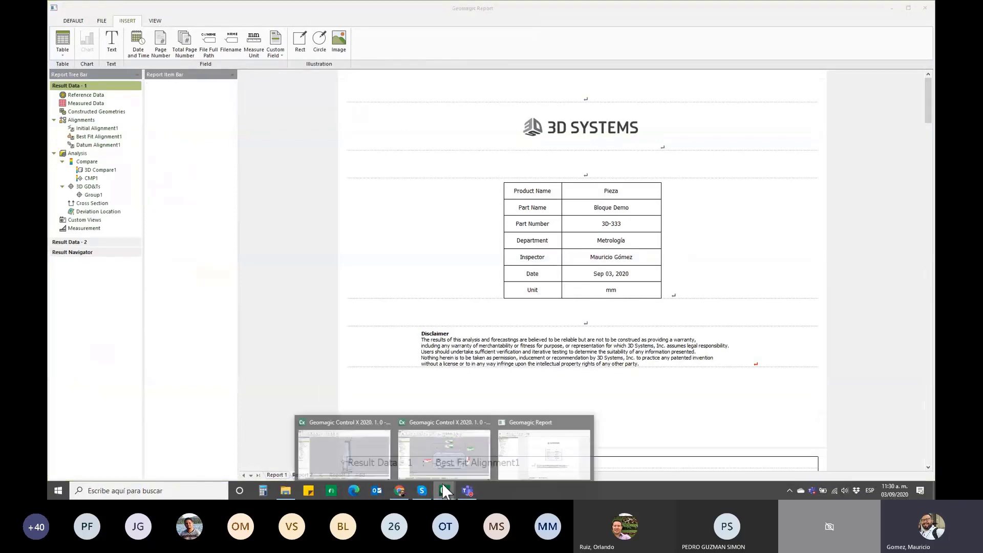
click(477, 451)
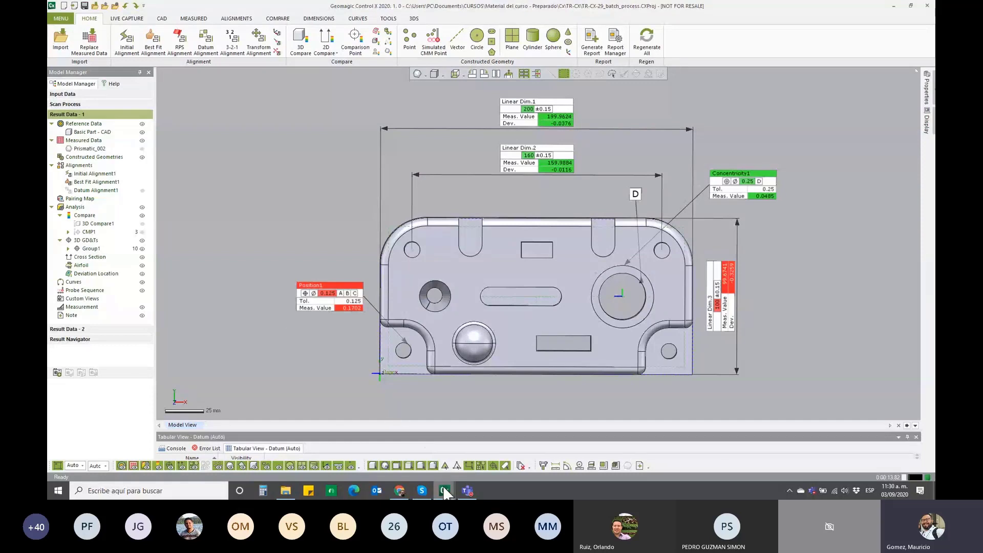
mouse_move(446, 491)
click(555, 453)
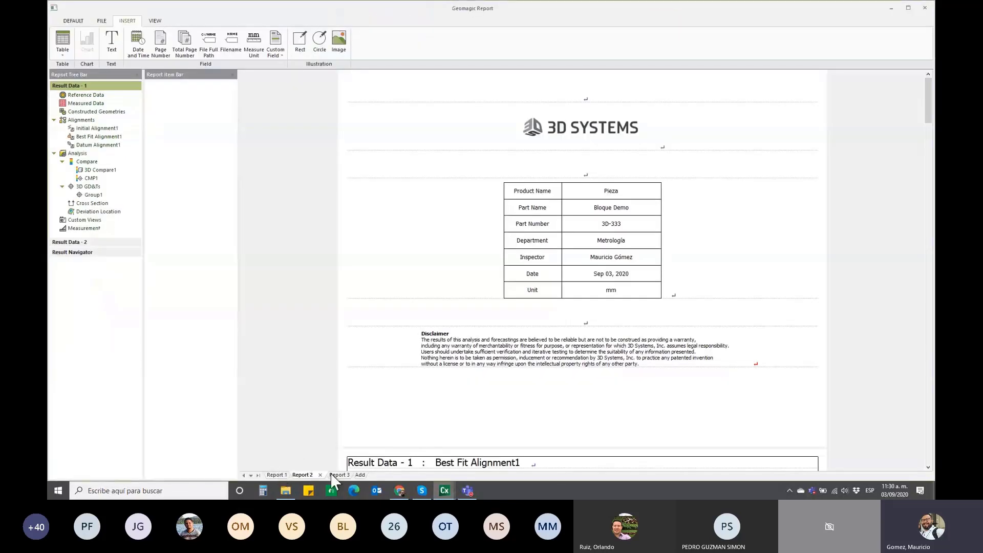
click(925, 8)
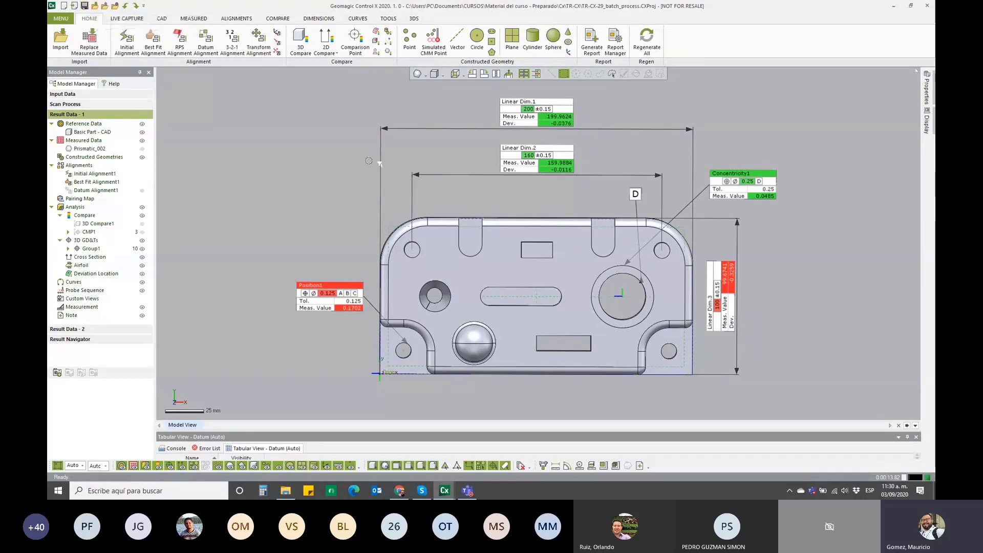
click(615, 51)
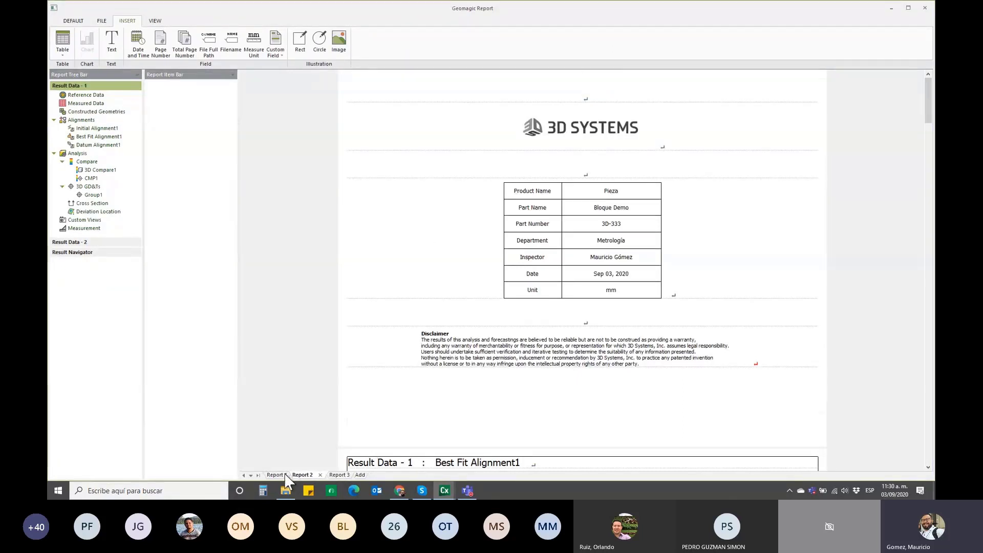
Close the Report 2 tab, then add a trial Report 4 and close it.
click(320, 475)
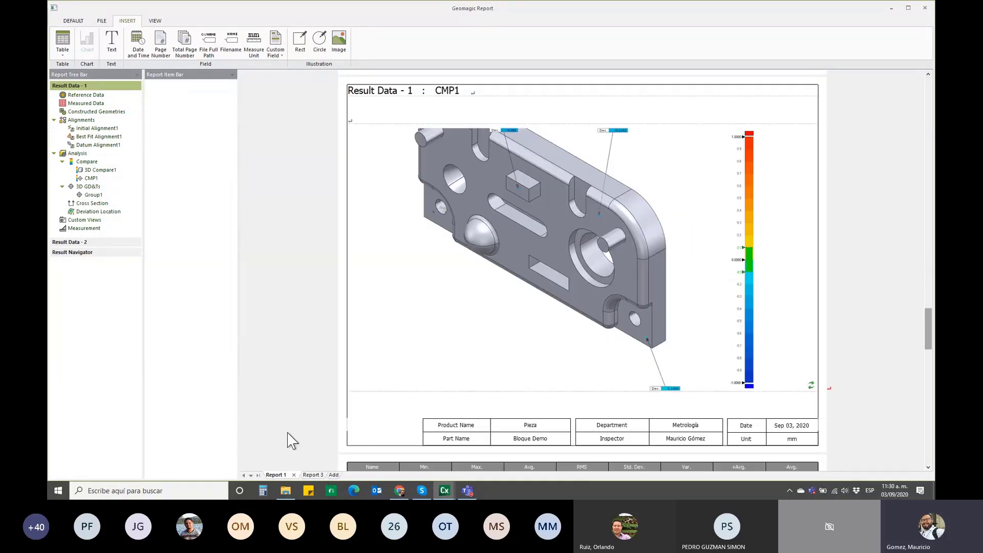
click(334, 476)
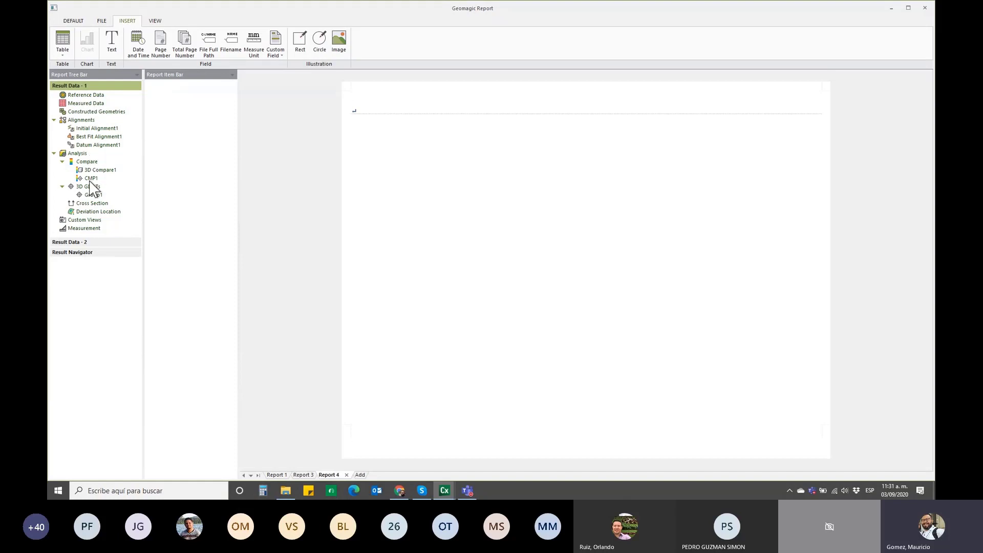
click(347, 474)
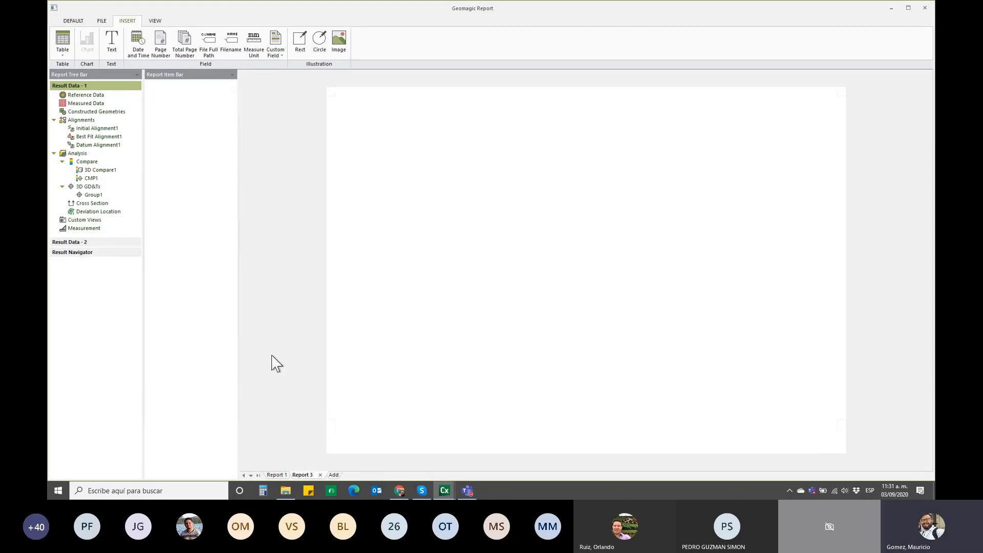
Display Report 1 scrolled up to its REPORTE DIMENSIONAL cover and product table.
click(276, 475)
click(303, 474)
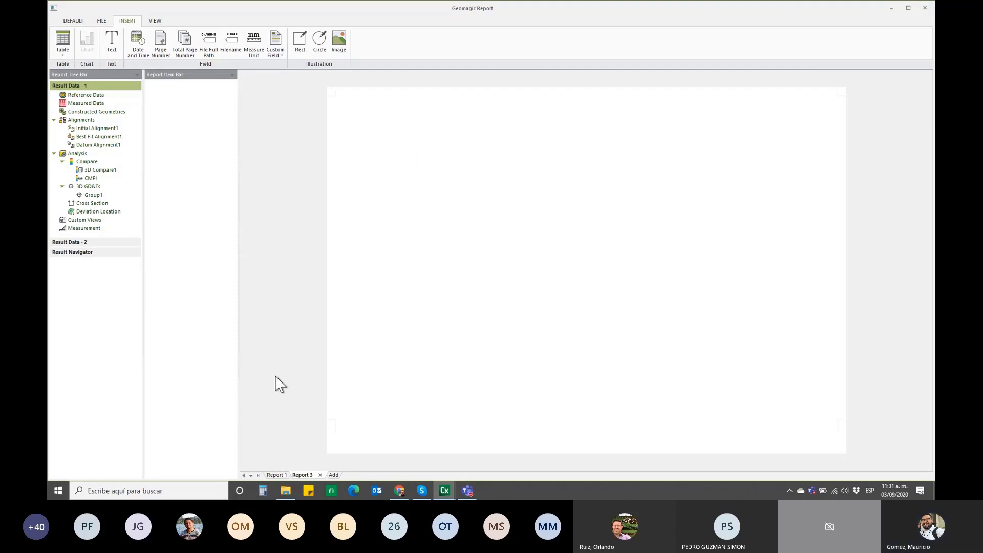
click(276, 474)
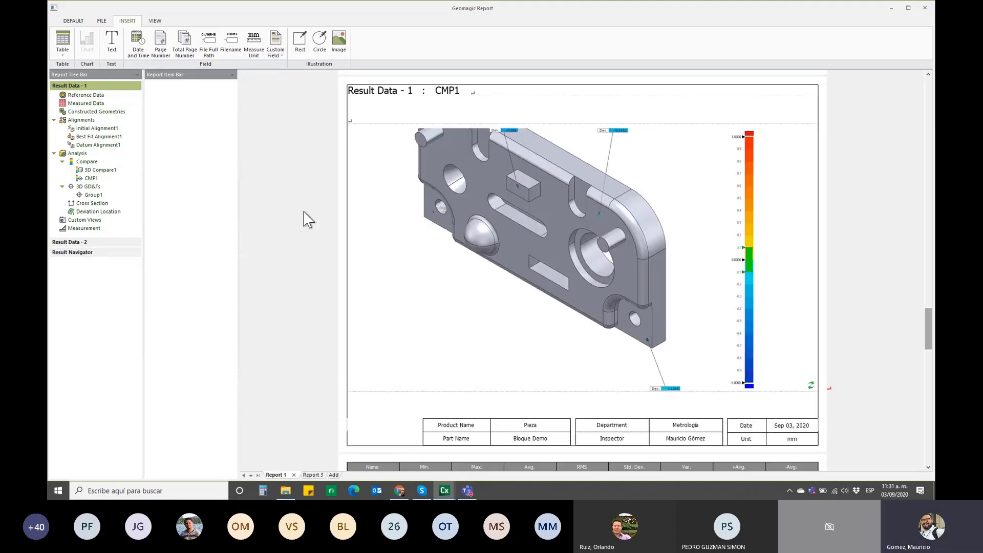
scroll(305, 219, up, 5)
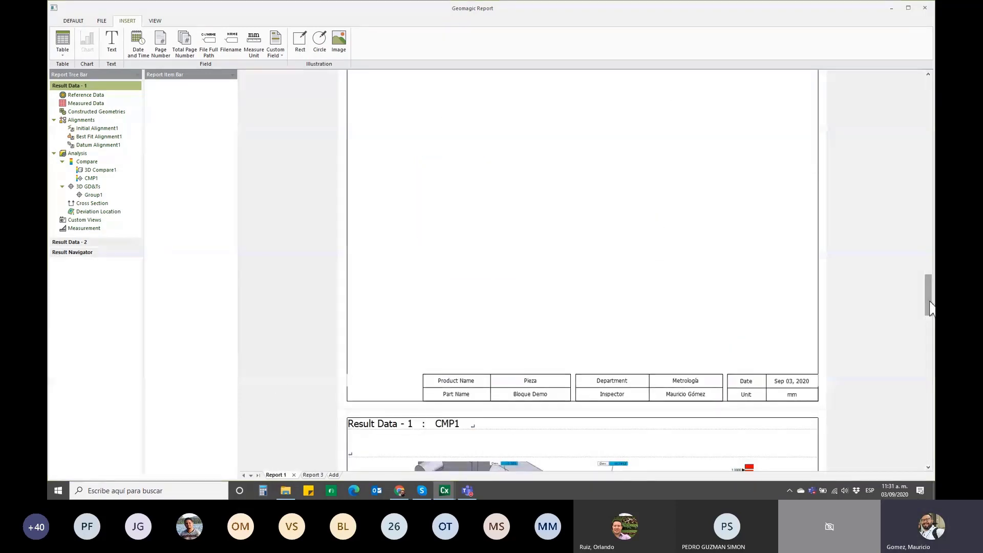
drag(928, 302, 928, 97)
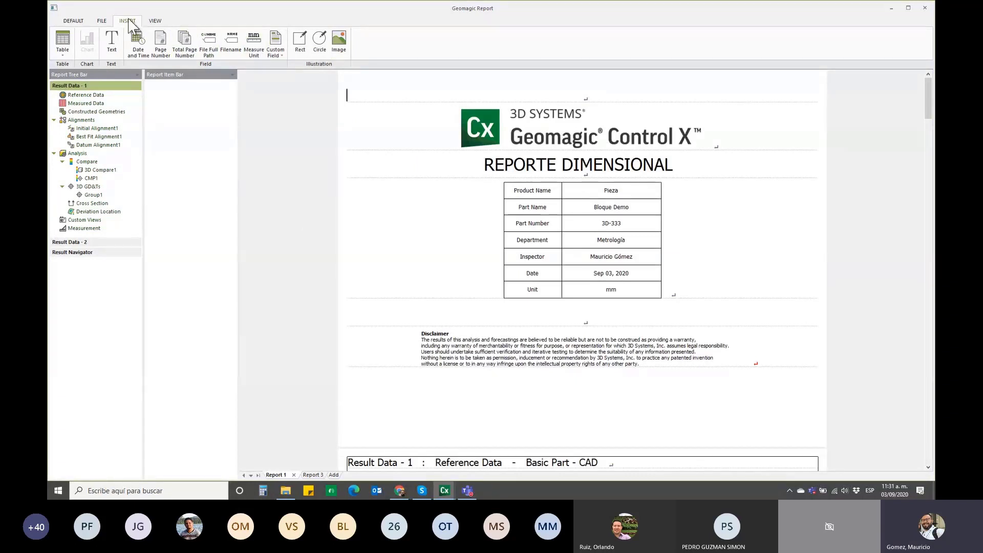
Choose the Excel export from the FILE tab for Report 1.
click(102, 21)
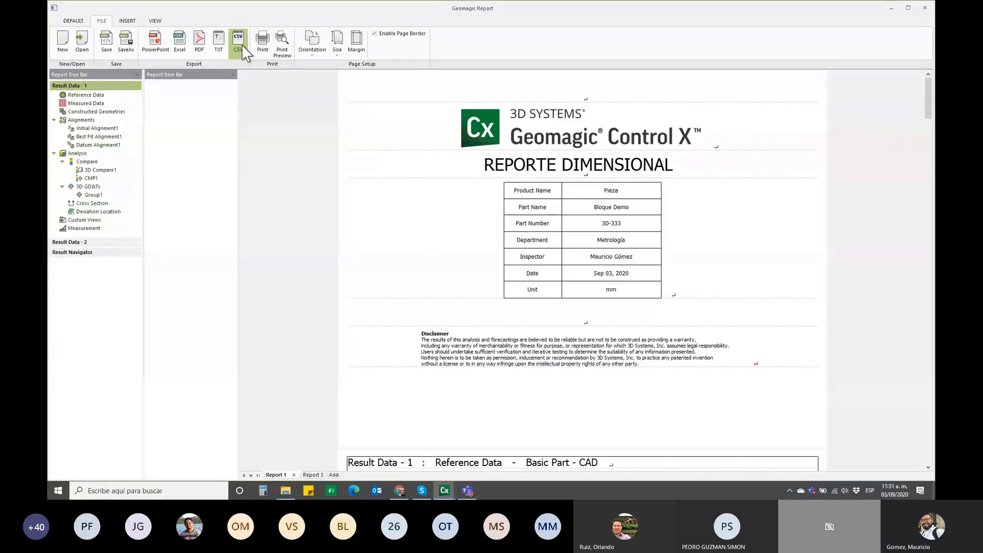
click(180, 52)
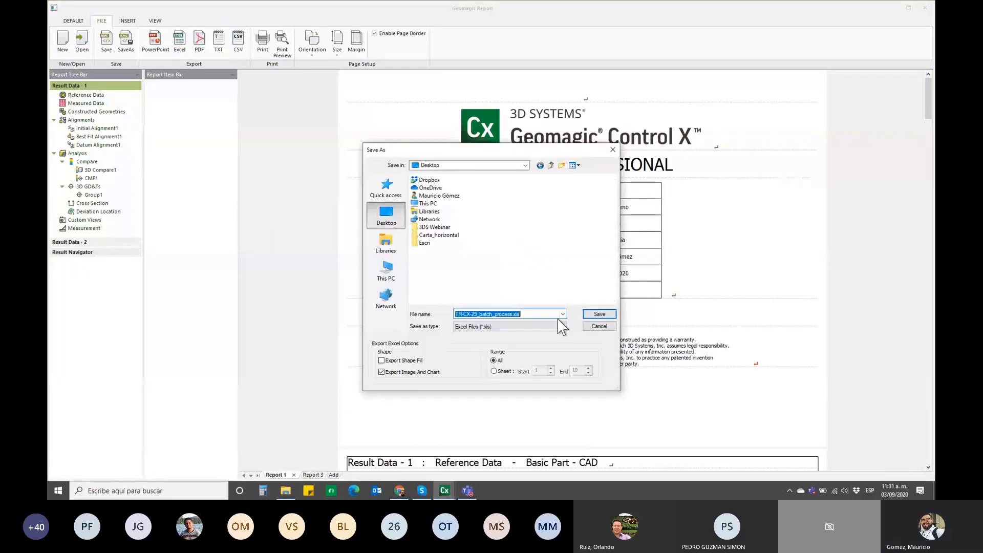
Name the Excel export Dem_webinar and save it to the Desktop.
text(Demoreporte)
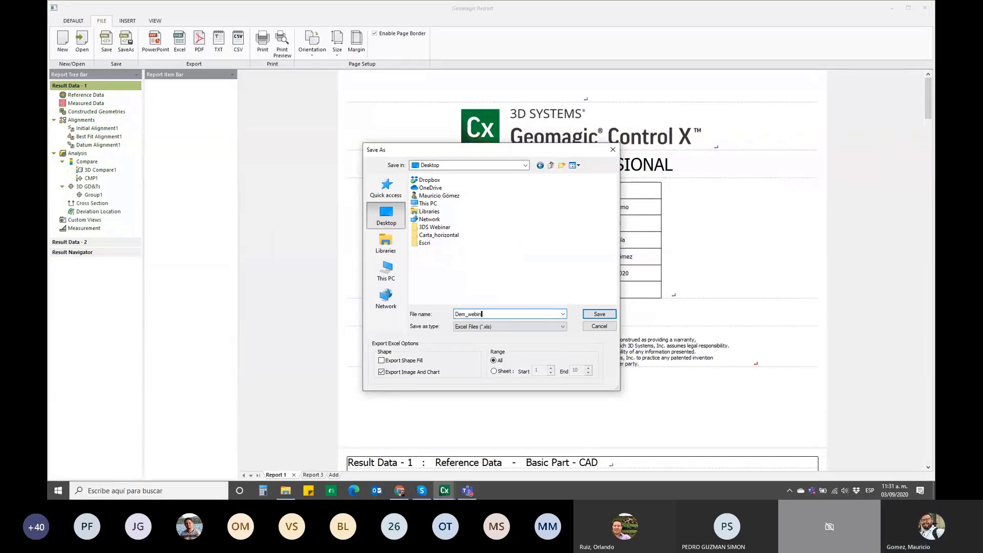
key(Return)
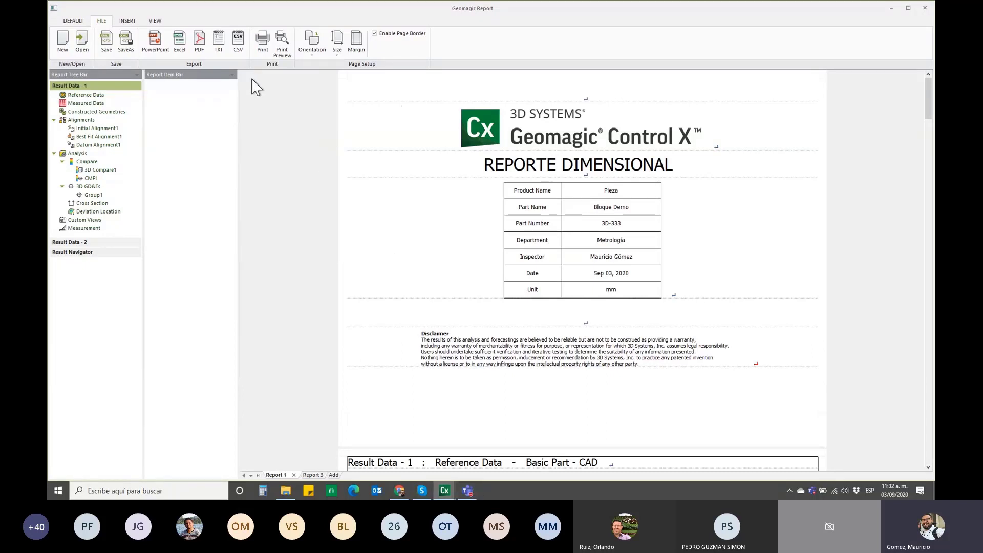
Bring the exported workbook forward in Excel and maximize its window.
click(179, 43)
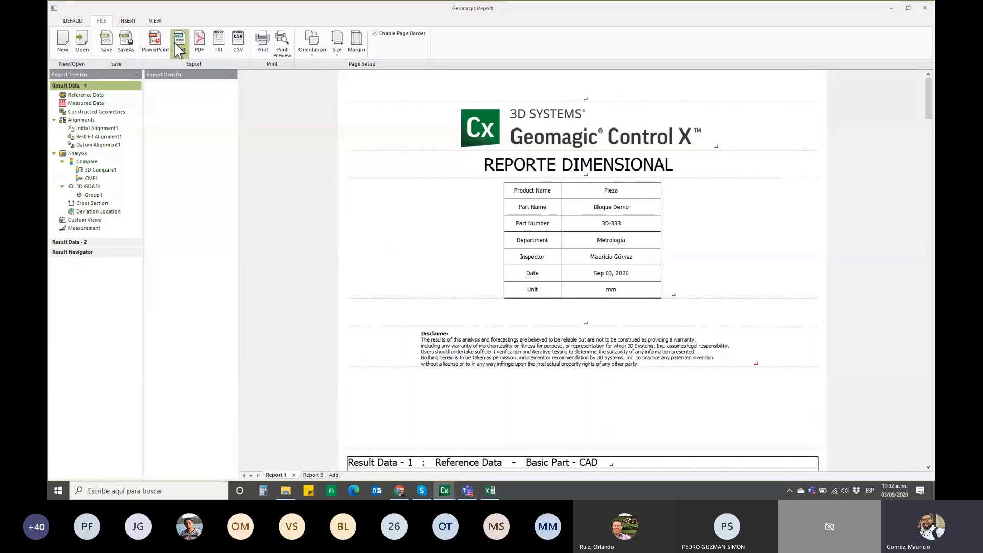
click(492, 494)
double_click(826, 78)
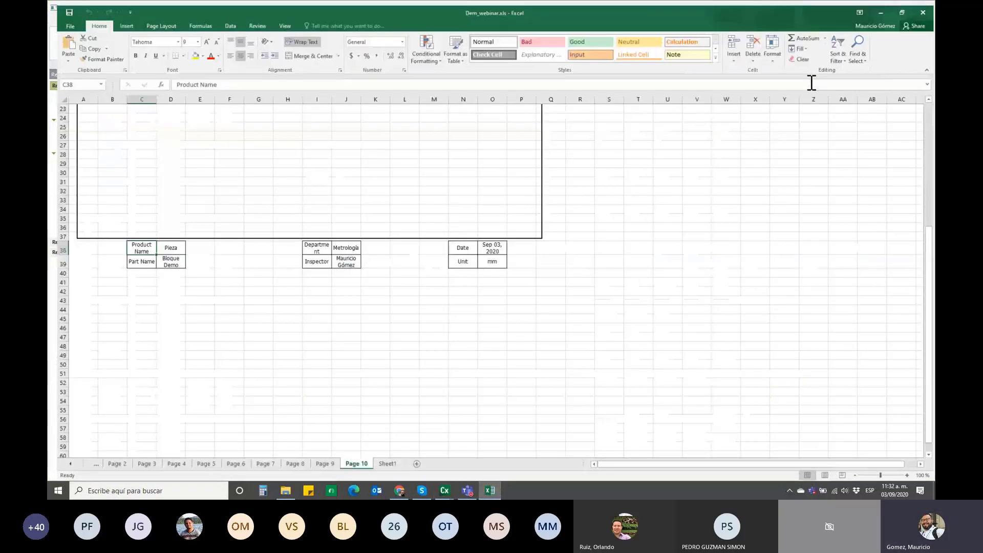
scroll(327, 330, up, 7)
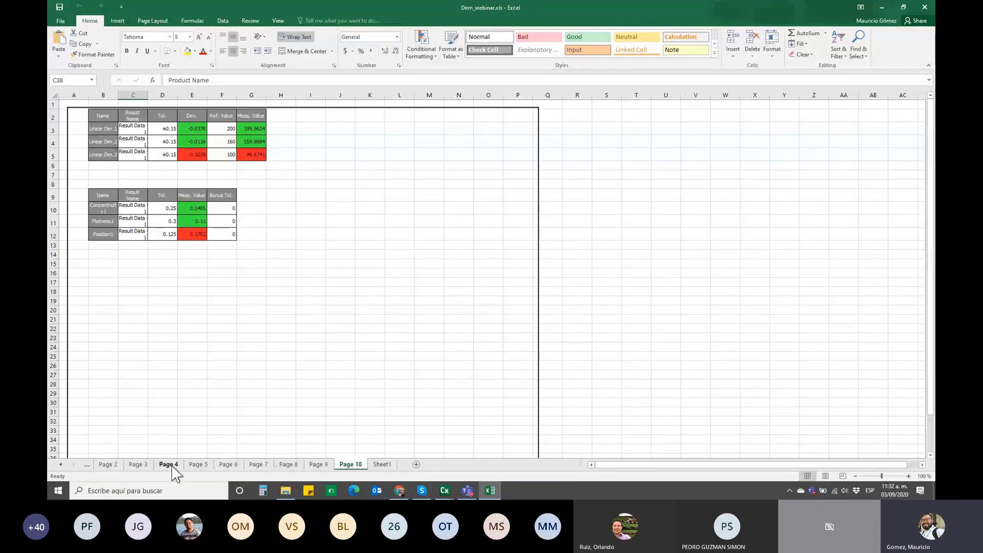
Enlarge the 3-D part picture on Page 9 and inspect Page 10's measurement tables.
click(319, 464)
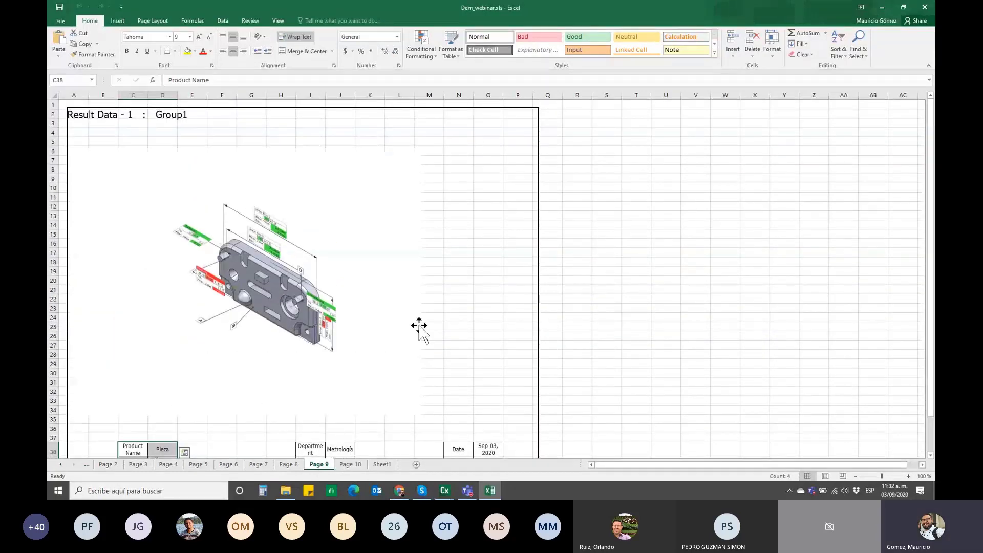
click(371, 271)
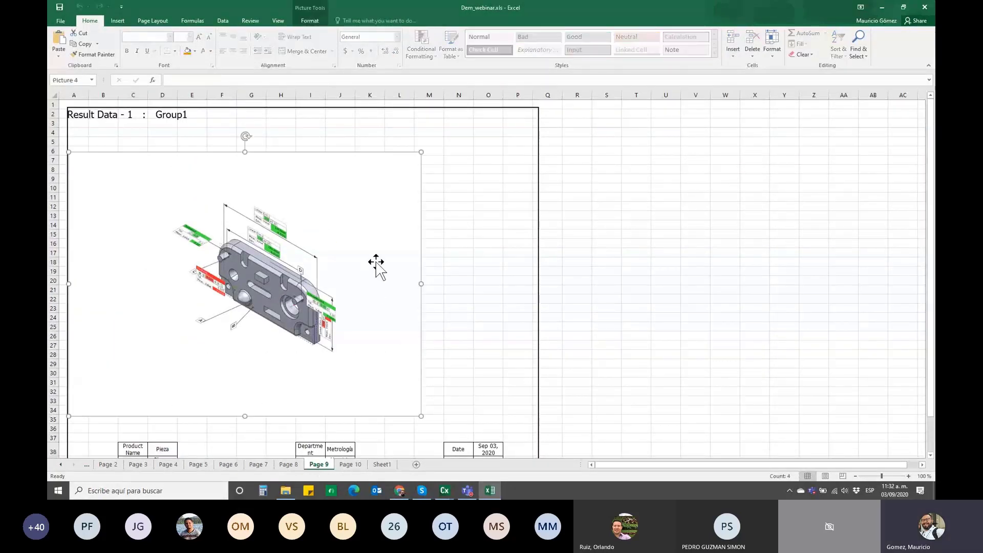
drag(421, 152, 511, 108)
scroll(397, 397, down, 1)
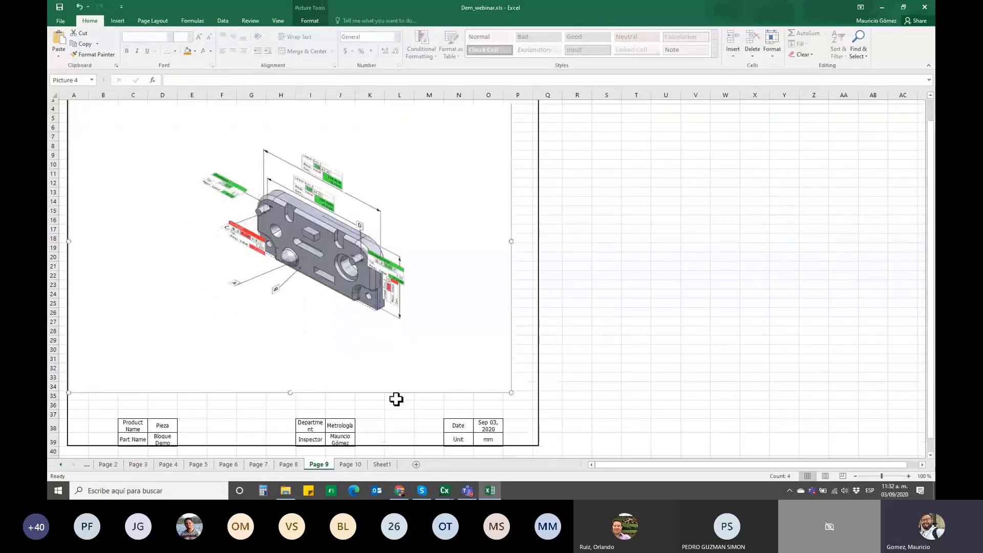
click(349, 464)
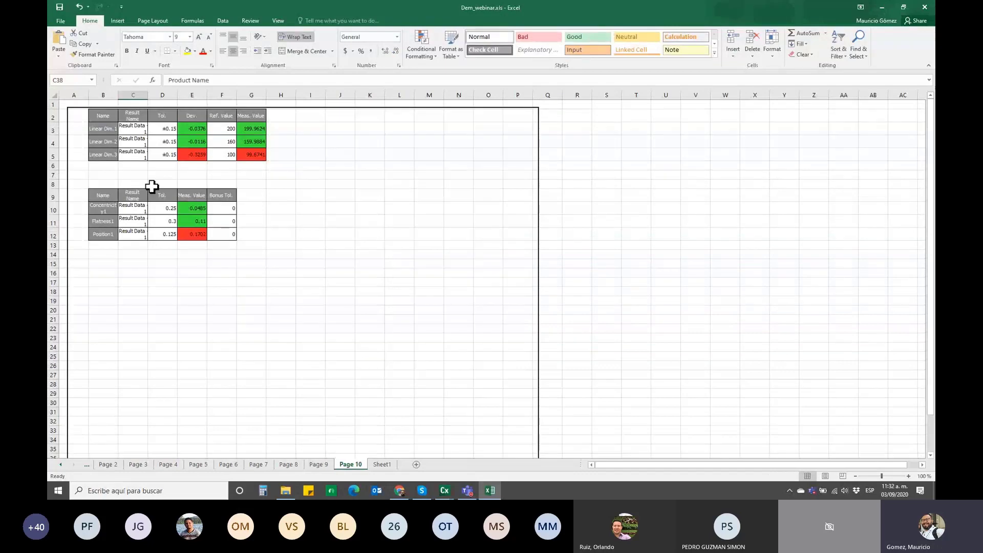
click(132, 127)
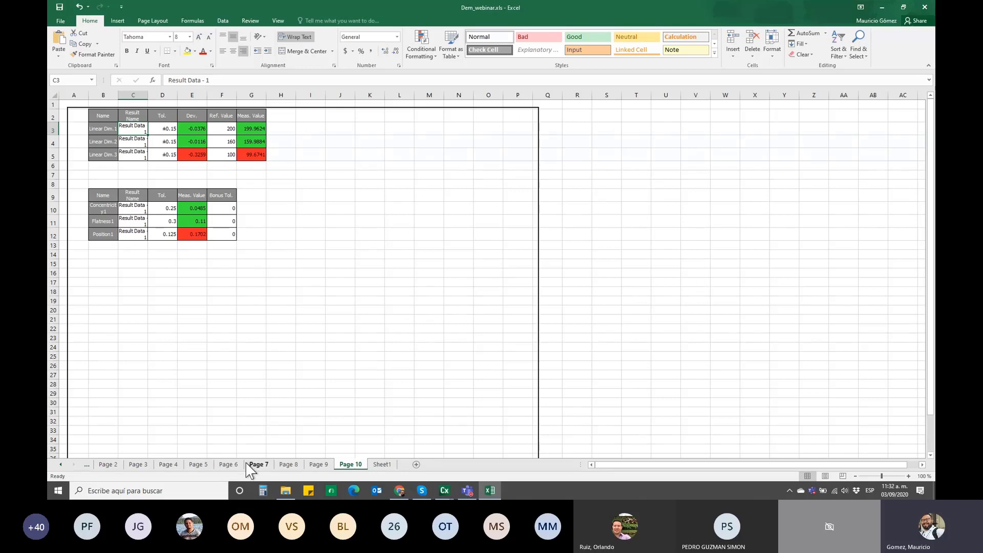
Review the Page 4 sheet's Datum Alignment1 image, then minimize Excel.
click(198, 464)
click(169, 465)
scroll(185, 387, up, 4)
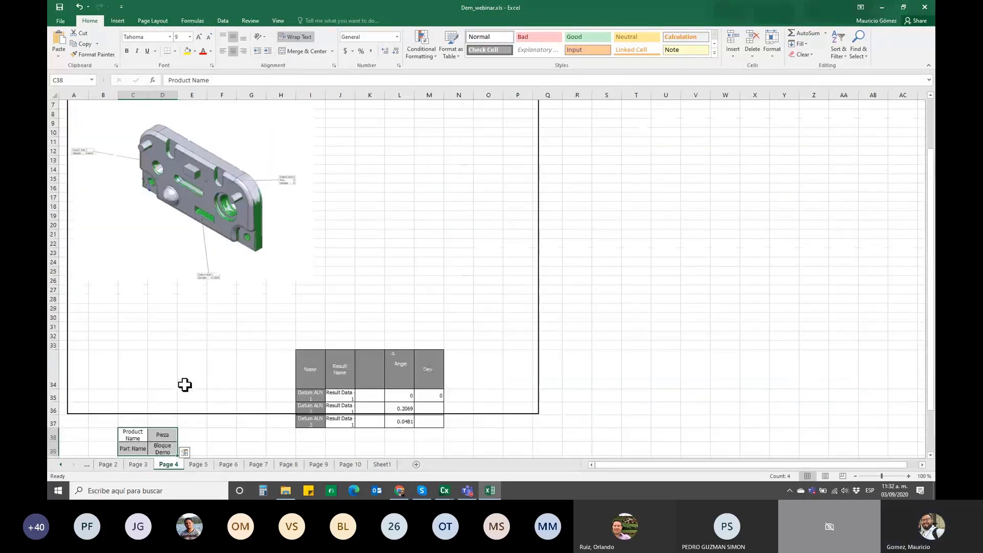
scroll(187, 379, up, 2)
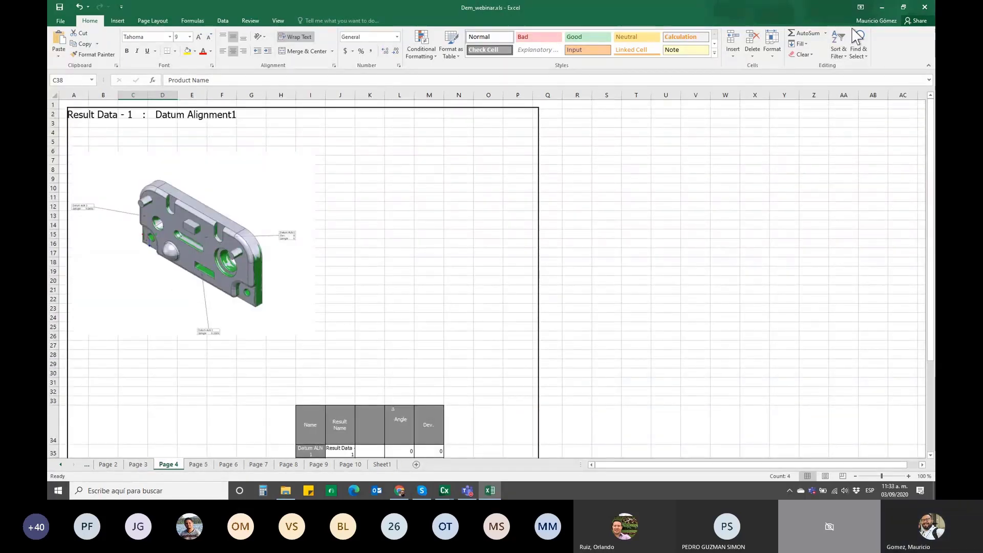
click(882, 7)
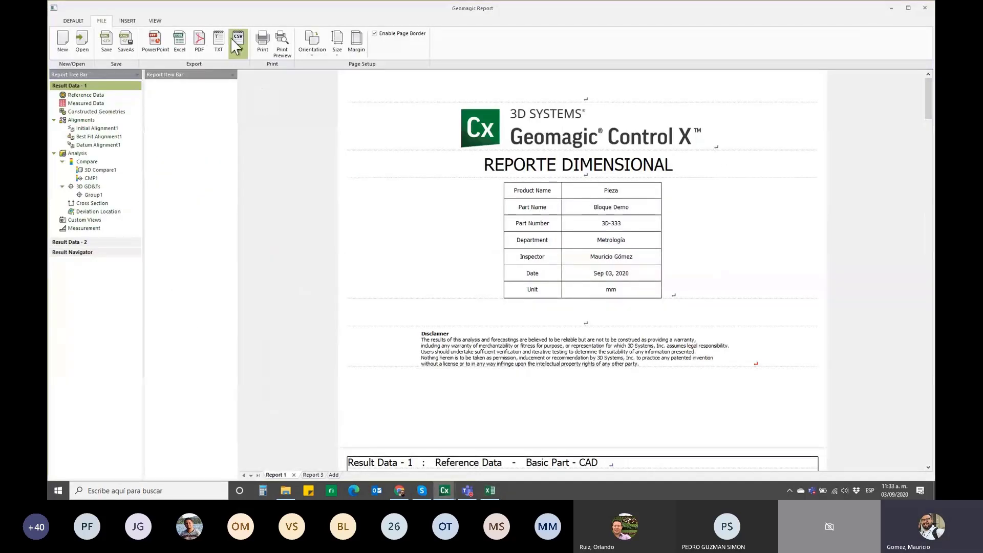
Save a CSV/TXT export of the report to the Desktop and minimize the report window.
click(236, 45)
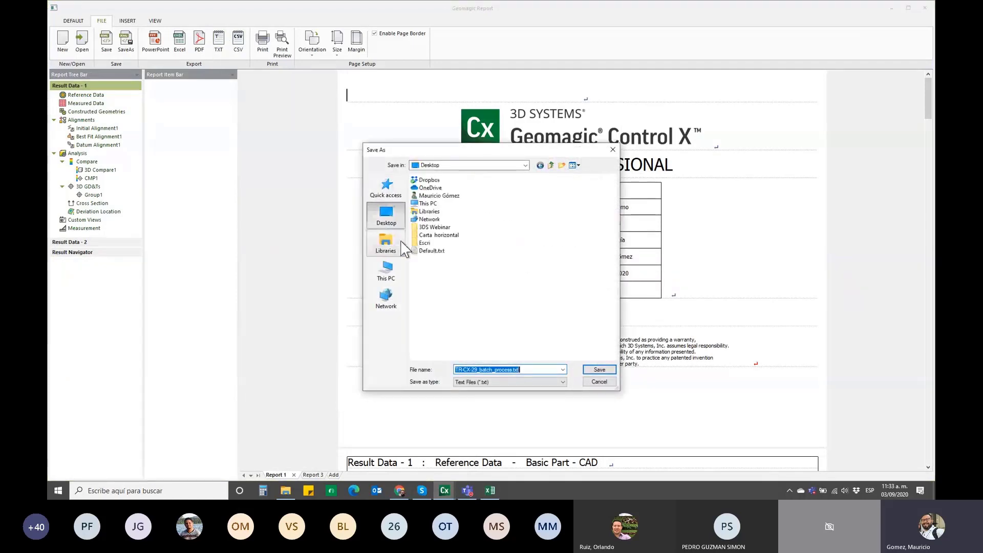
click(598, 370)
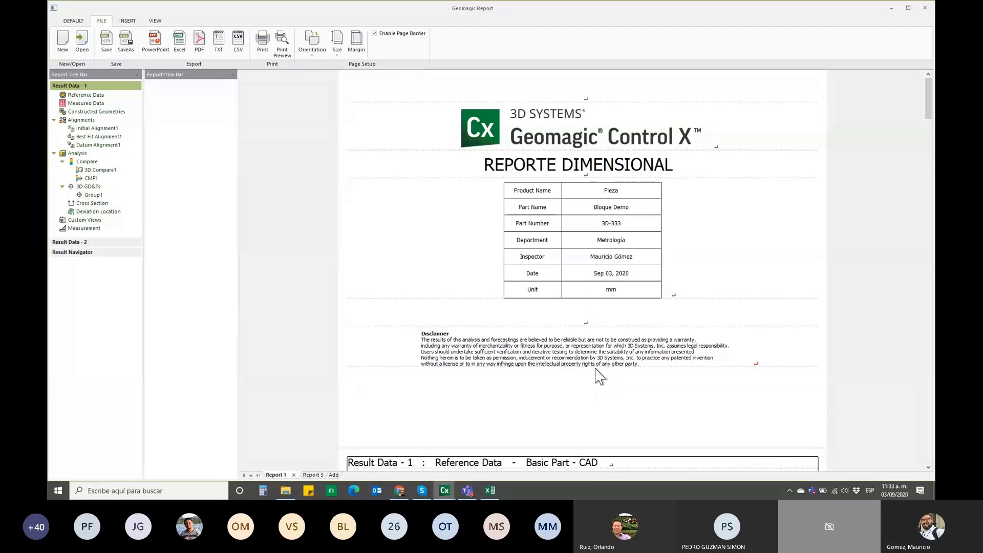
click(891, 8)
Open TR-CX-29_batch_process.txt from the desktop in Notepad and highlight its product header.
click(891, 8)
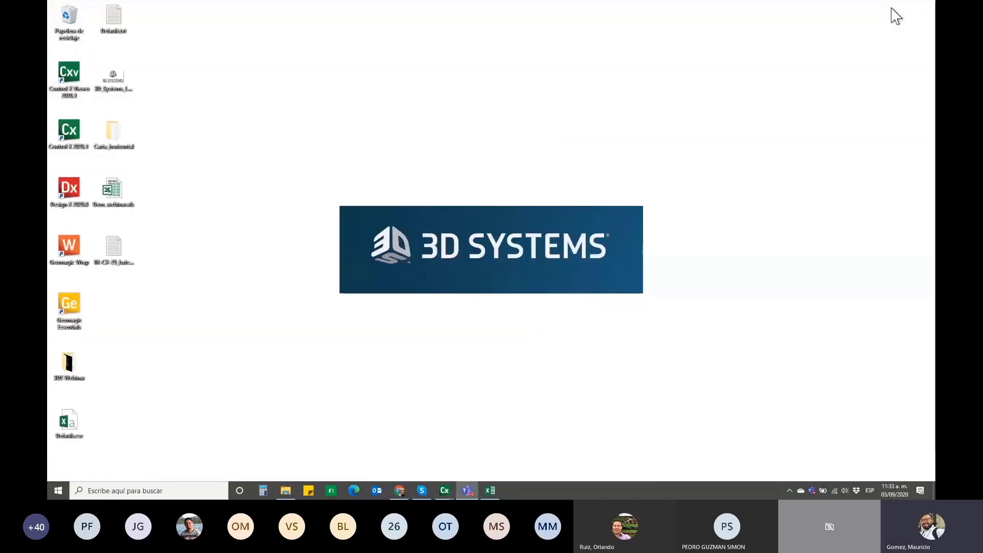
double_click(113, 249)
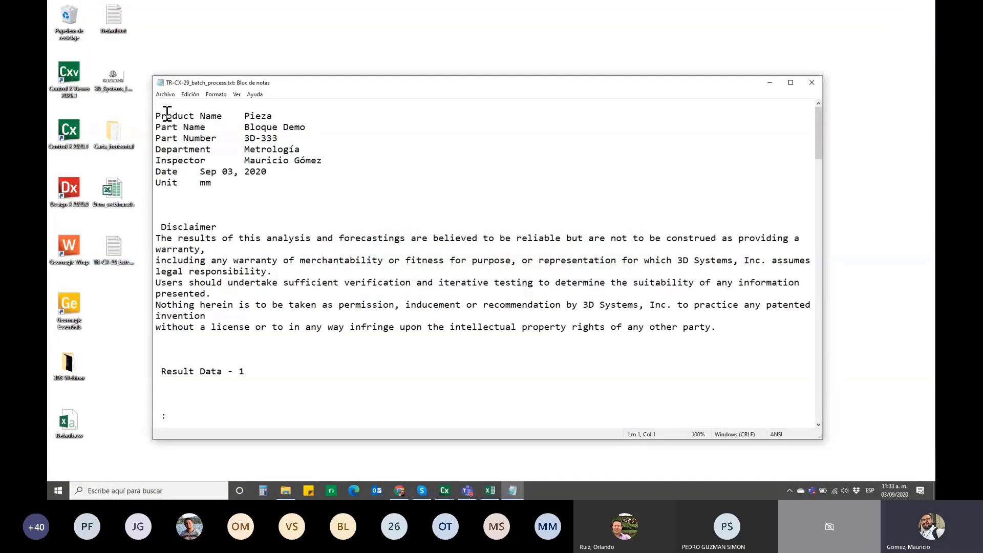
drag(161, 115, 266, 183)
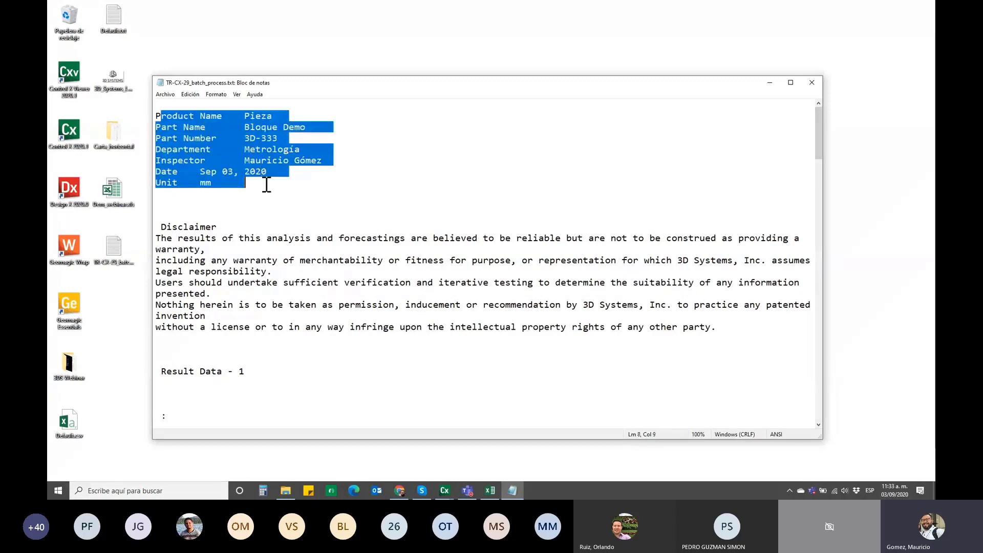
Scroll through the file, highlighting the CMP1 results table, down to the Group1 tables.
scroll(266, 185, down, 14)
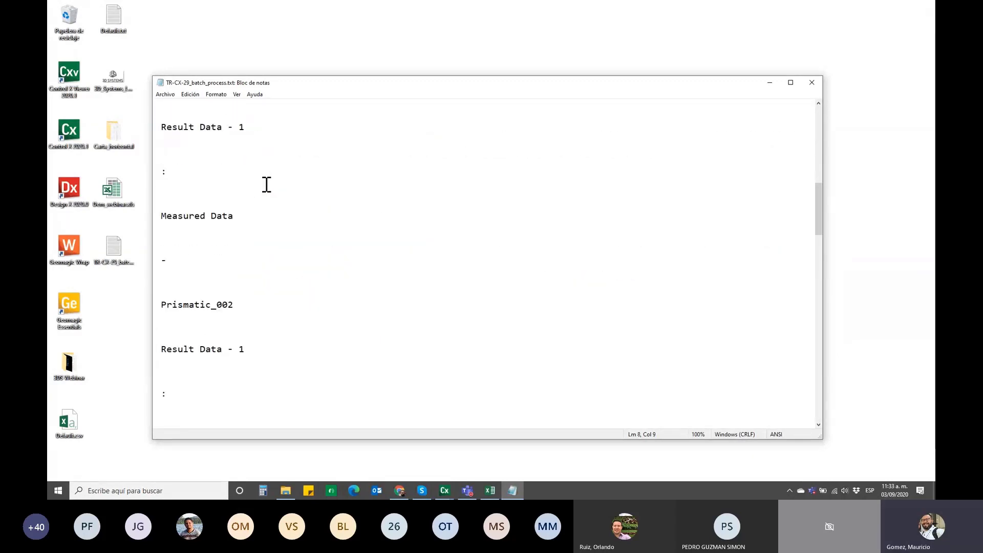
scroll(267, 185, down, 15)
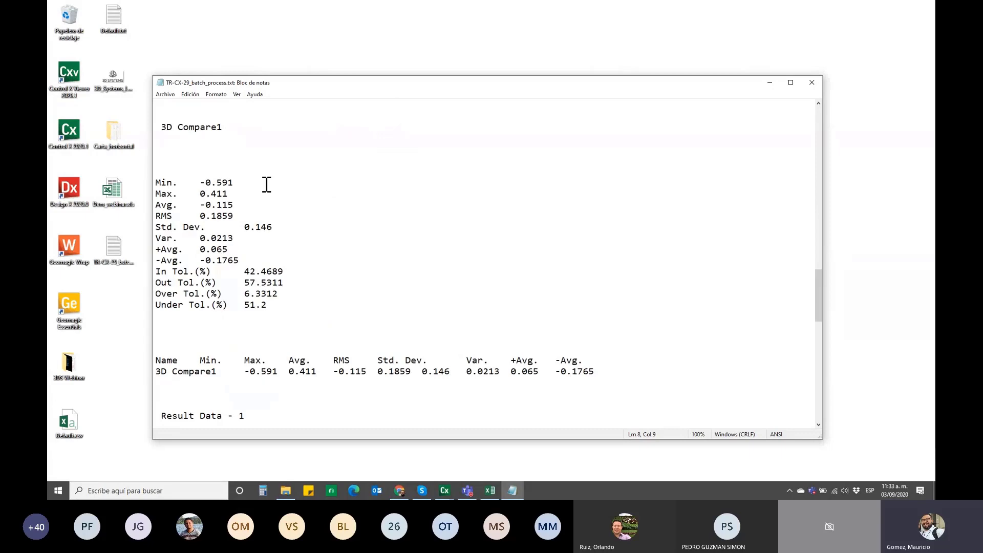
scroll(266, 184, down, 4)
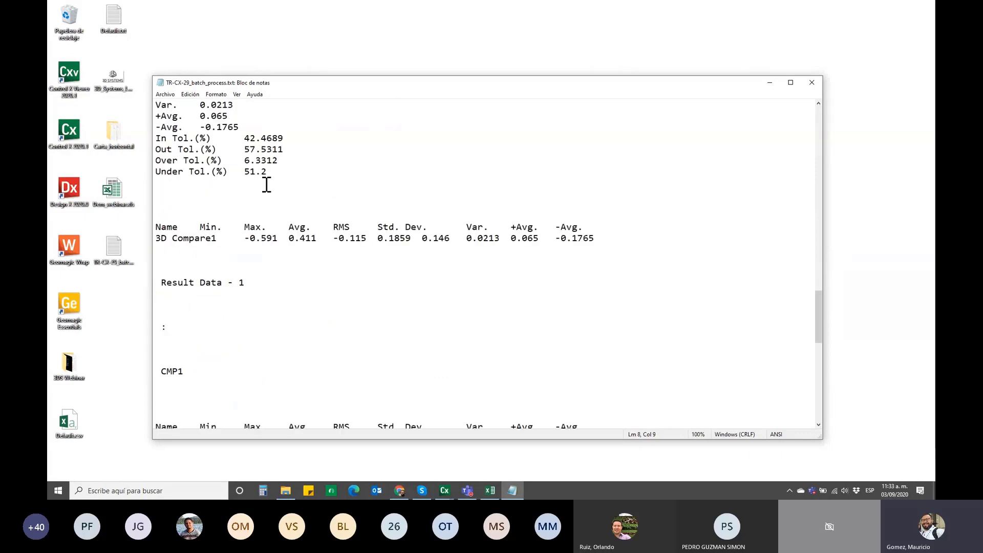
scroll(266, 185, down, 7)
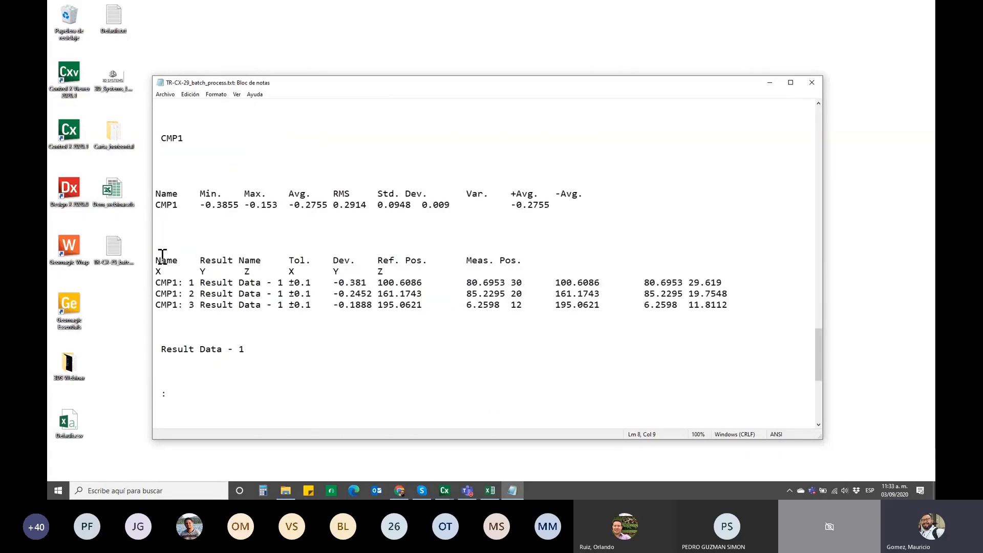
drag(156, 258, 766, 306)
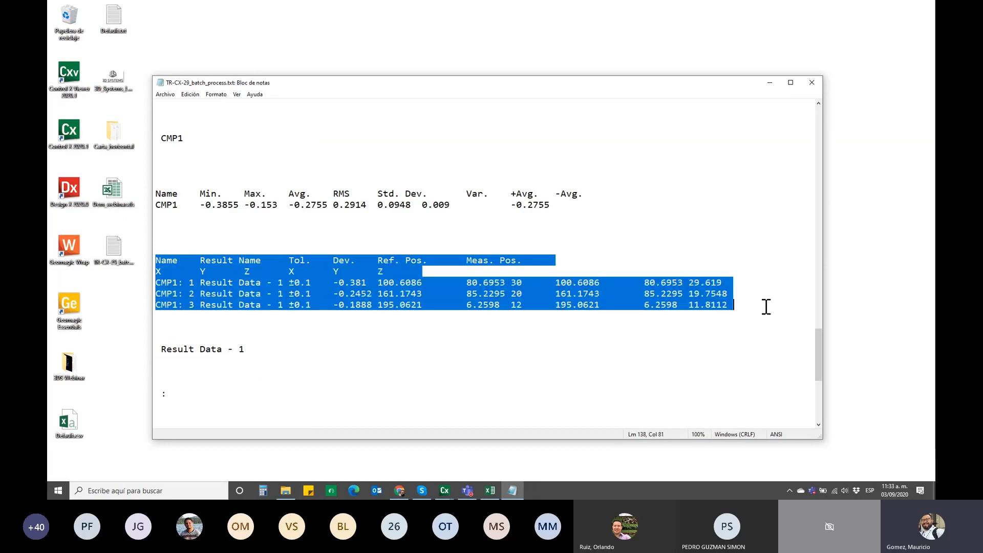
click(746, 315)
scroll(369, 341, down, 7)
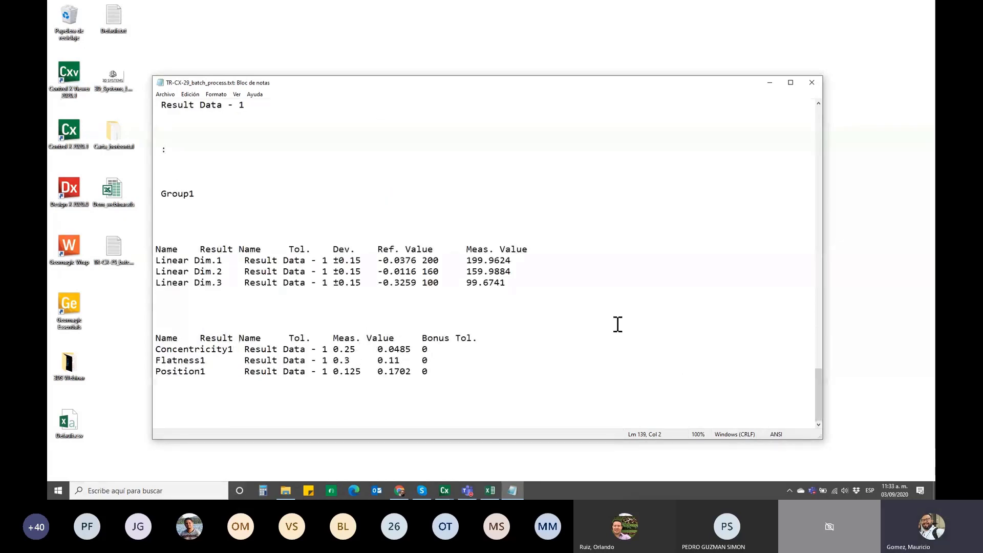
click(447, 491)
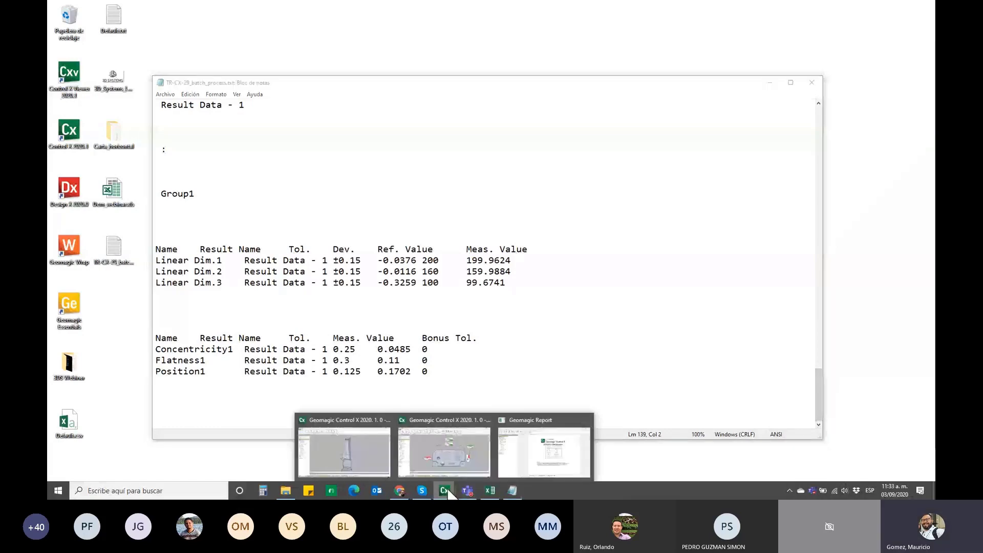
Switch to the turbine blade project, then orbit and zoom in on the Airfoil1 section.
click(443, 451)
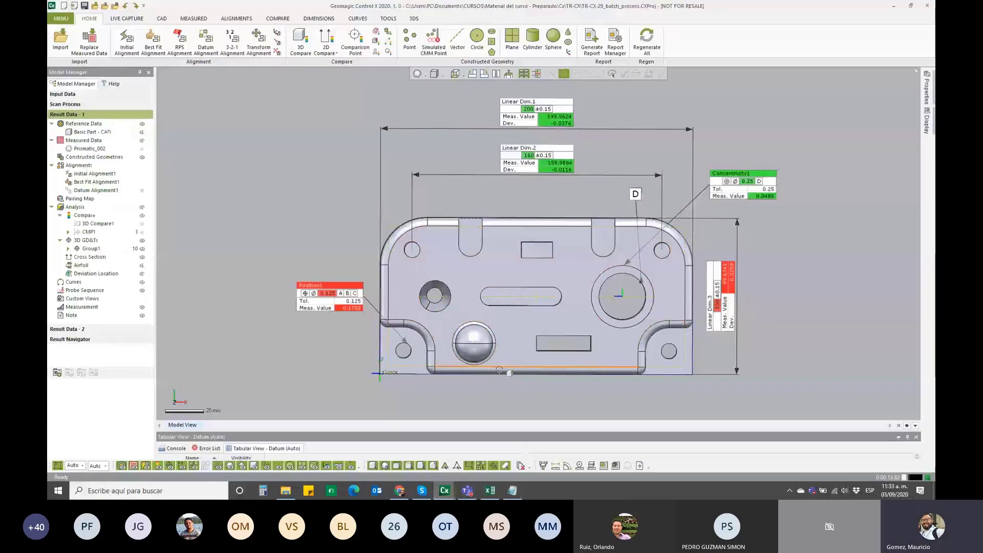
mouse_move(429, 482)
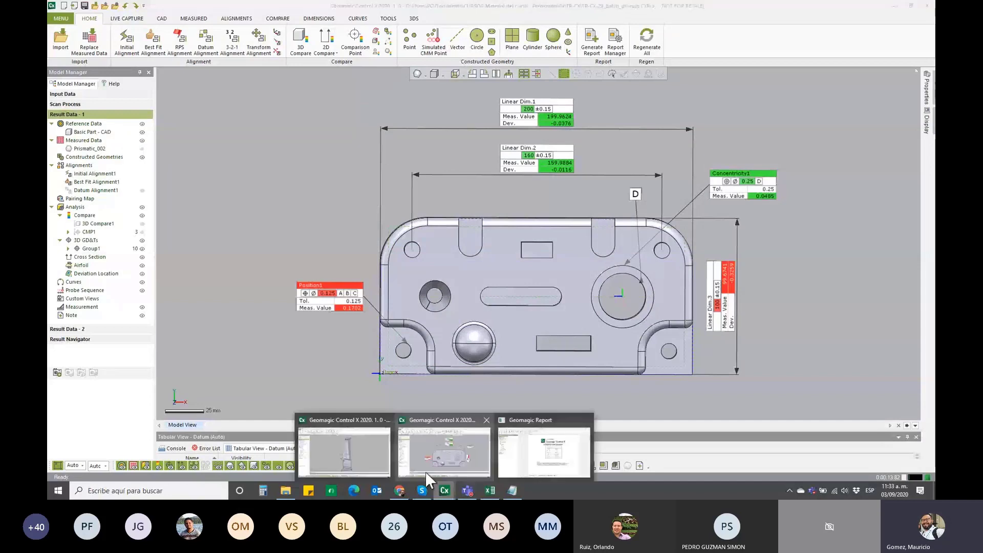
click(371, 441)
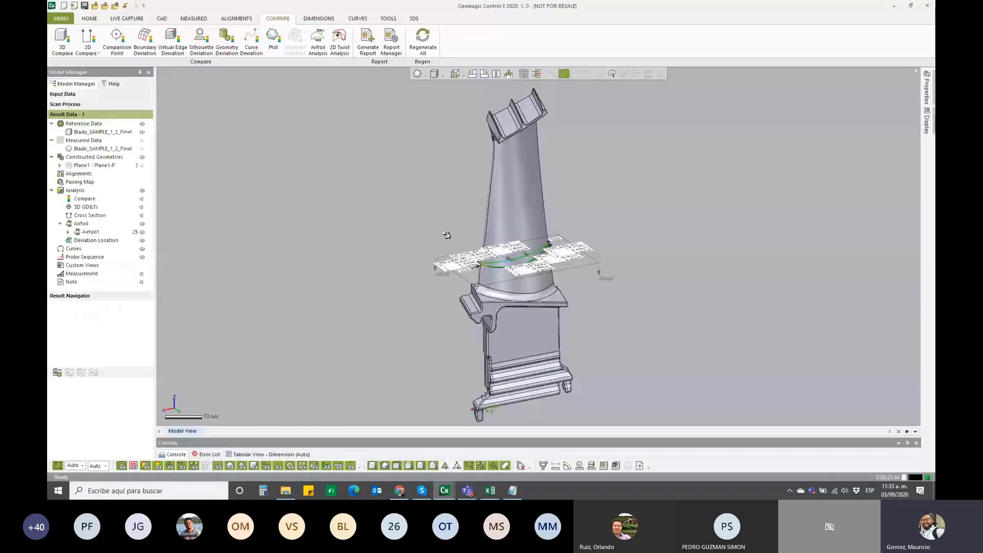
right_drag(446, 235, 796, 353)
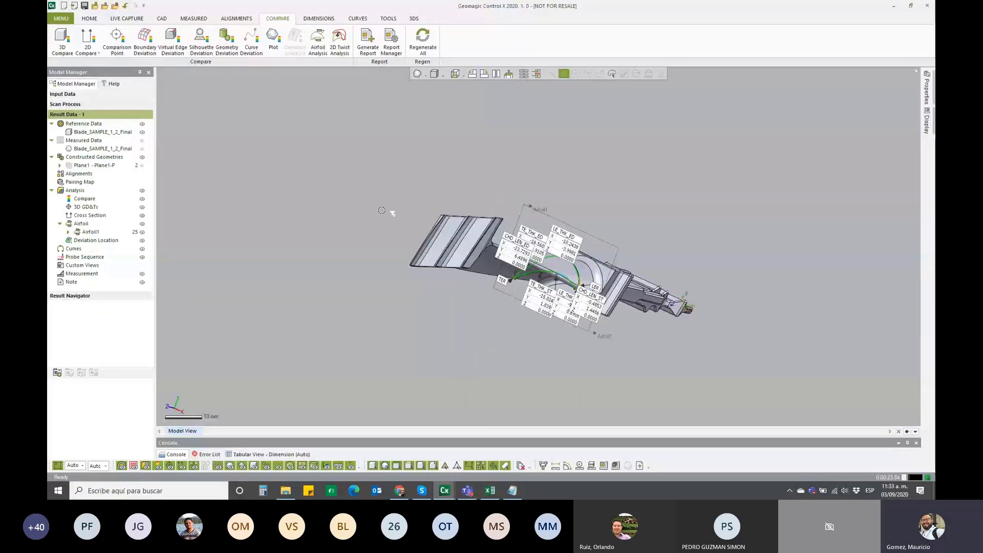
scroll(382, 211, up, 5)
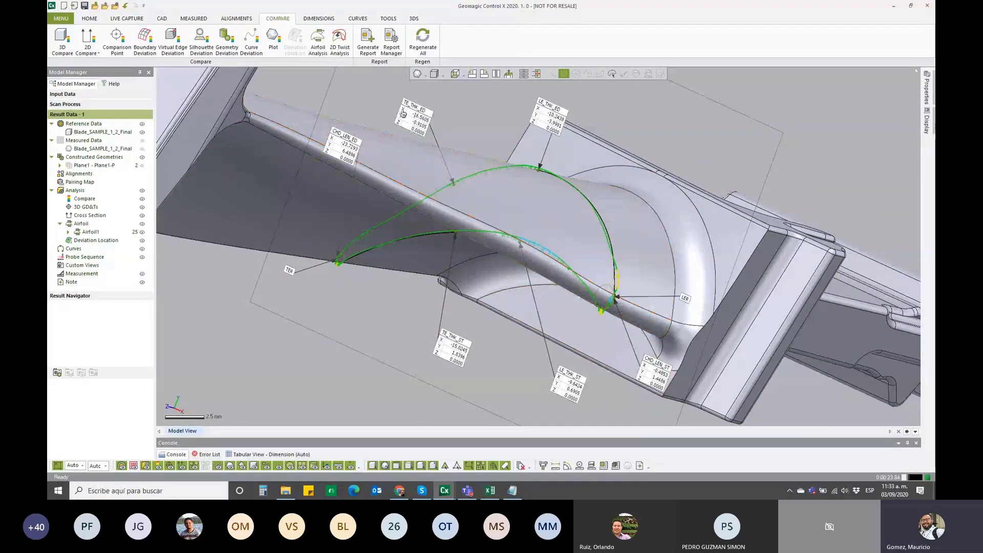
Generate a report from the Letter_Landscape template and scroll through its pages.
click(371, 41)
click(429, 112)
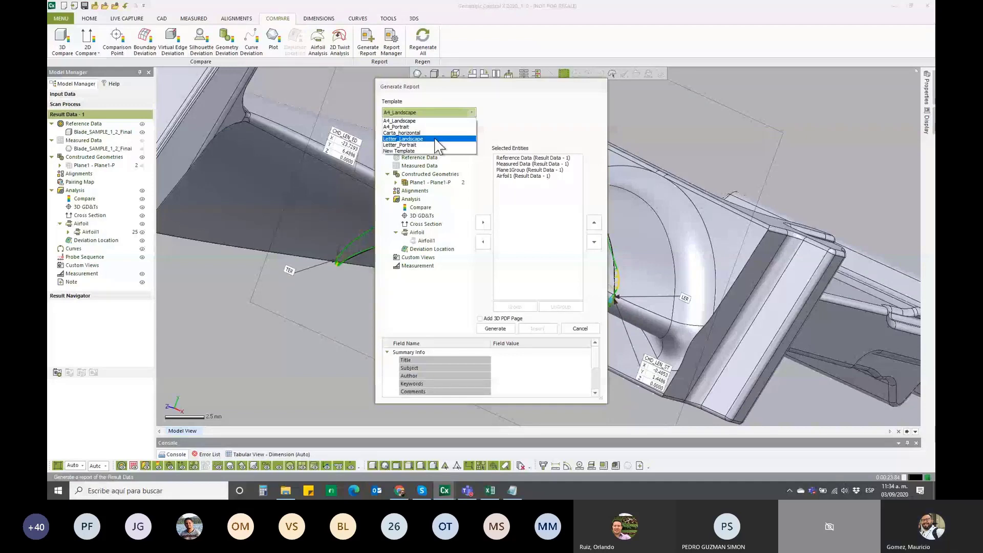
click(436, 139)
click(499, 328)
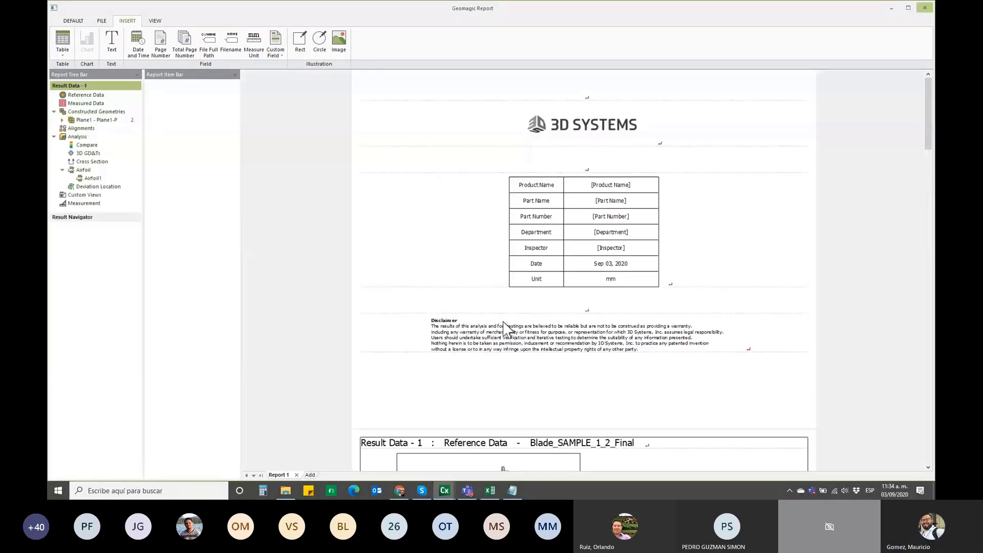
scroll(387, 201, down, 10)
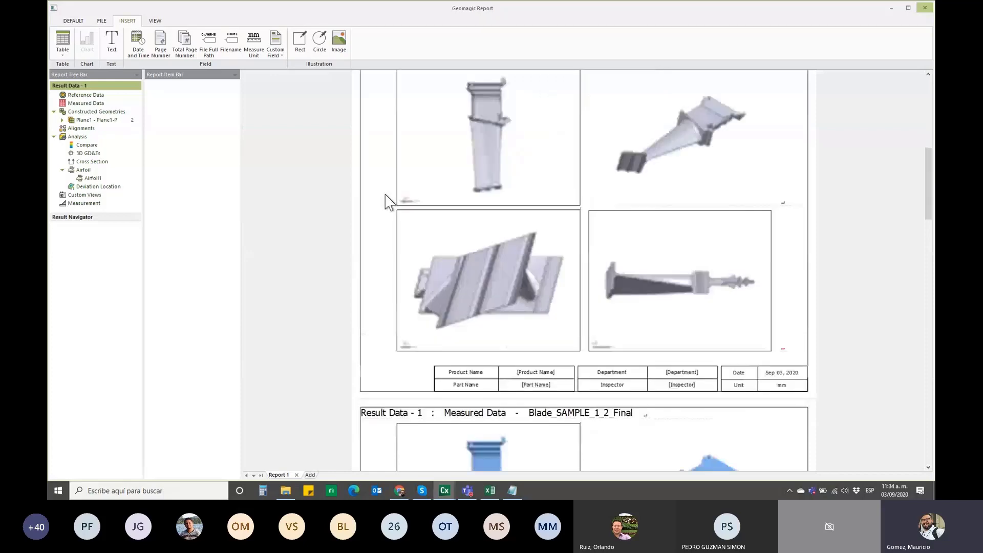
scroll(385, 193, down, 9)
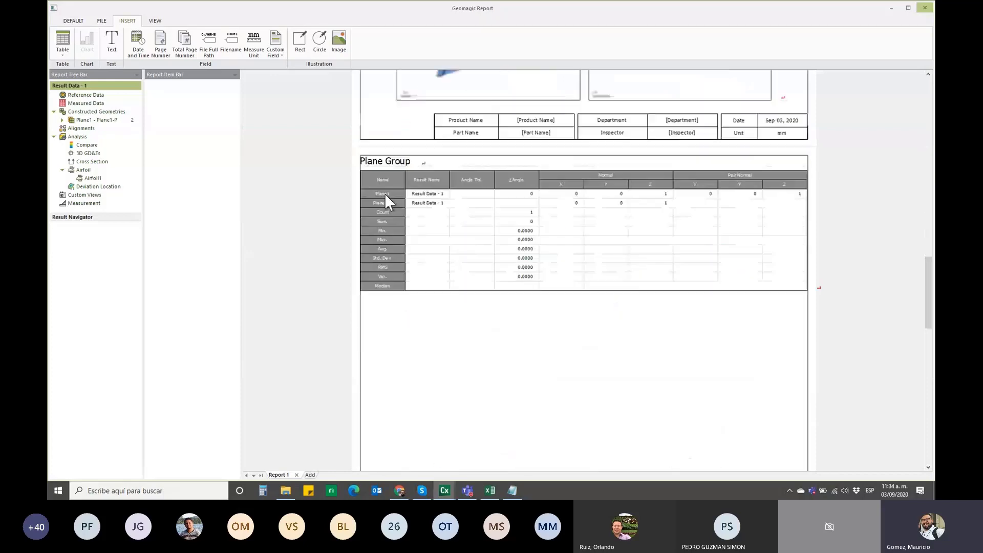
scroll(385, 194, down, 5)
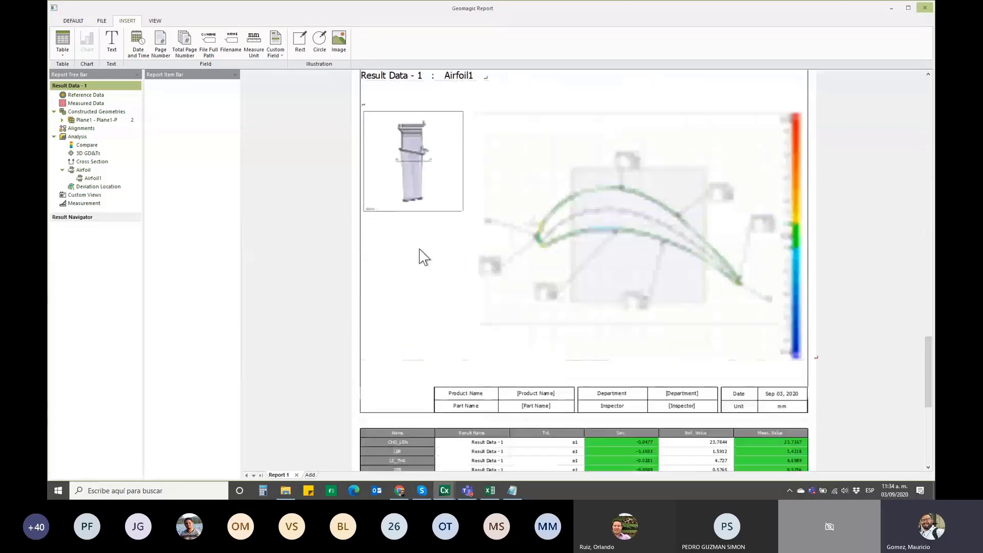